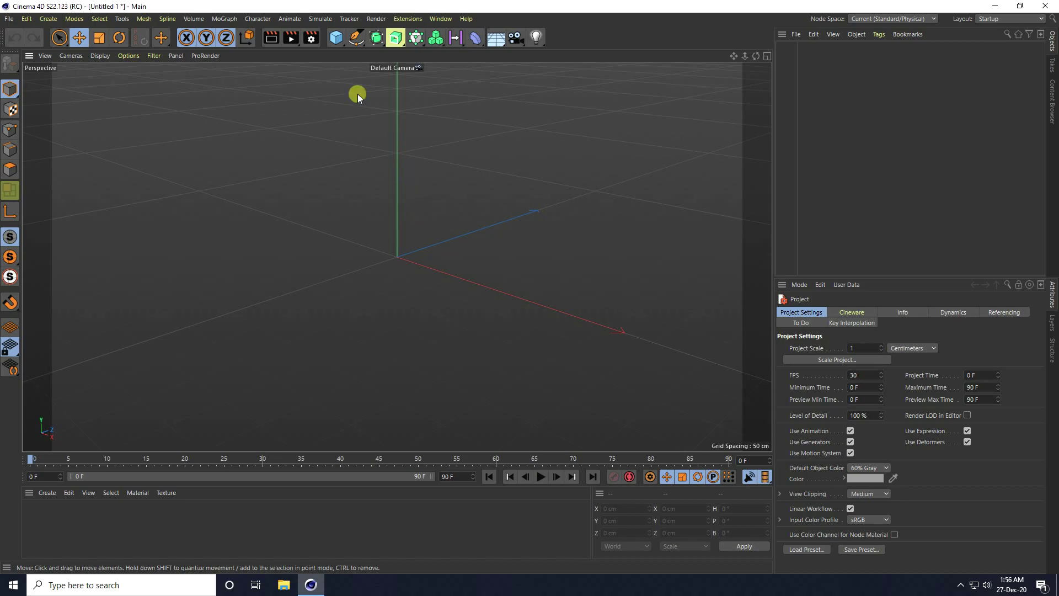
Step: Add a cube sized 50 × 2 × 50 cm
{"action": "left_click", "coordinate": [339, 48]}
{"action": "left_click", "coordinate": [442, 51]}
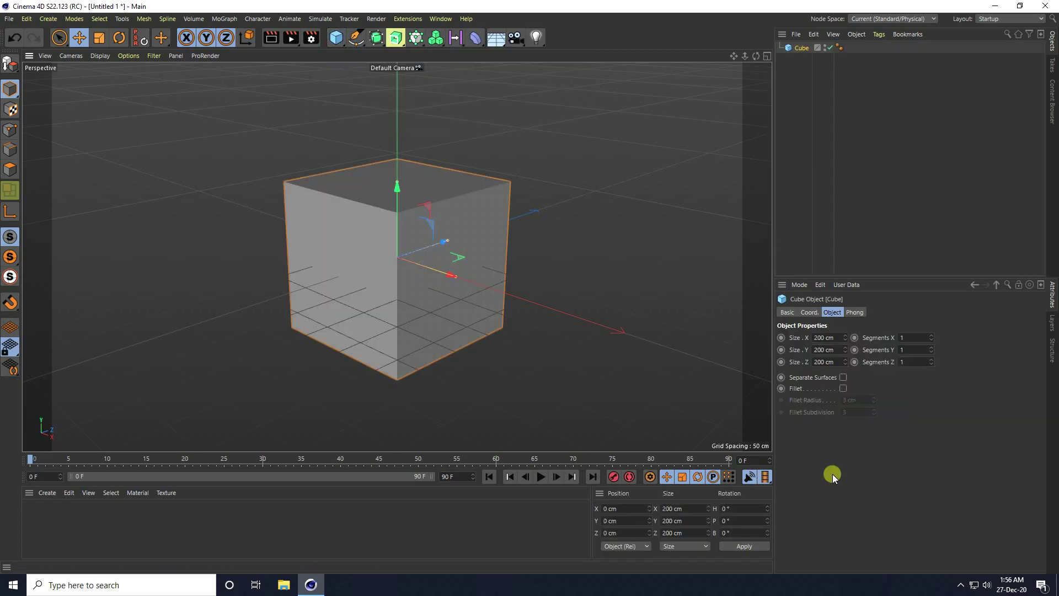
{"action": "left_click", "coordinate": [833, 337]}
{"action": "type", "text": "50"}
{"action": "key", "text": "Return"}
{"action": "left_click", "coordinate": [838, 350]}
{"action": "type", "text": "2"}
{"action": "key", "text": "Return"}
{"action": "scroll", "coordinate": [396, 254], "scroll_direction": "up", "scroll_amount": 5}
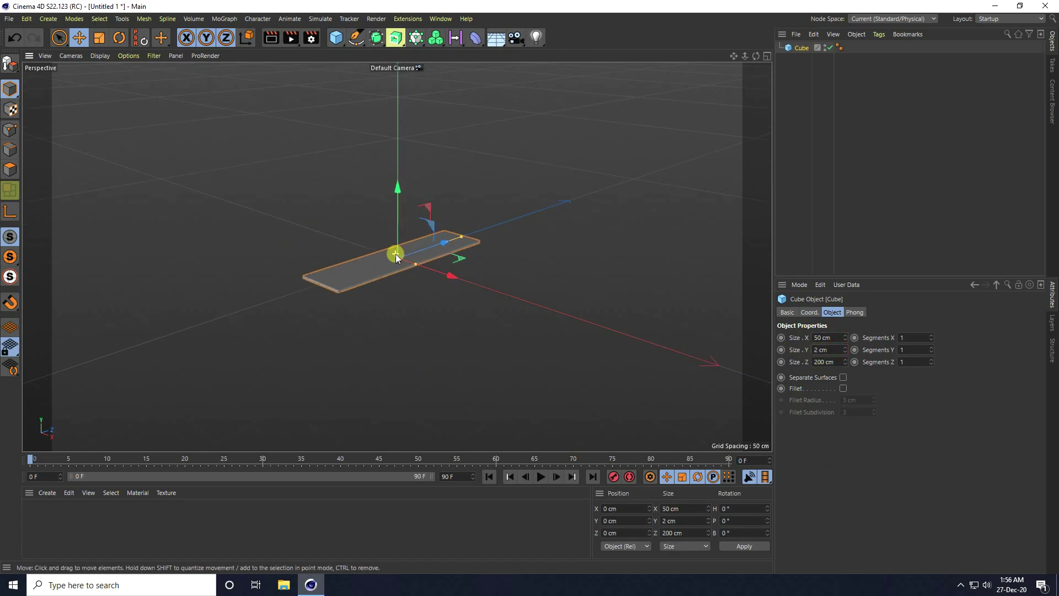
{"action": "left_click", "coordinate": [835, 362]}
{"action": "type", "text": "50"}
{"action": "key", "text": "Return"}
Step: Enable fillet with 0.3 cm radius and 5 subdivisions, and set display to Gouraud Shading (Lines)
{"action": "scroll", "coordinate": [399, 266], "scroll_direction": "up", "scroll_amount": 5}
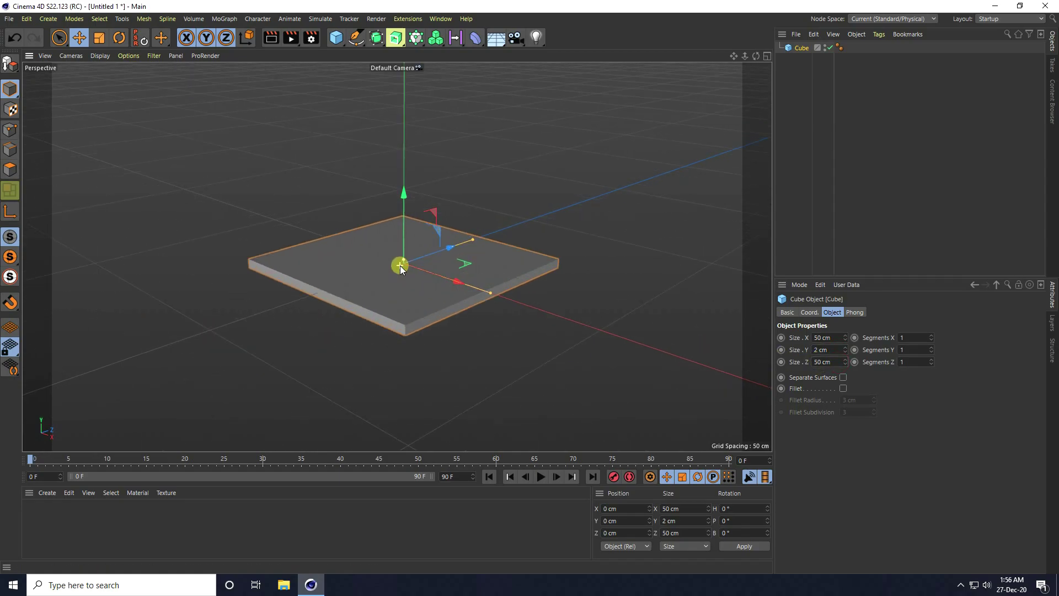
{"action": "left_click", "coordinate": [843, 388]}
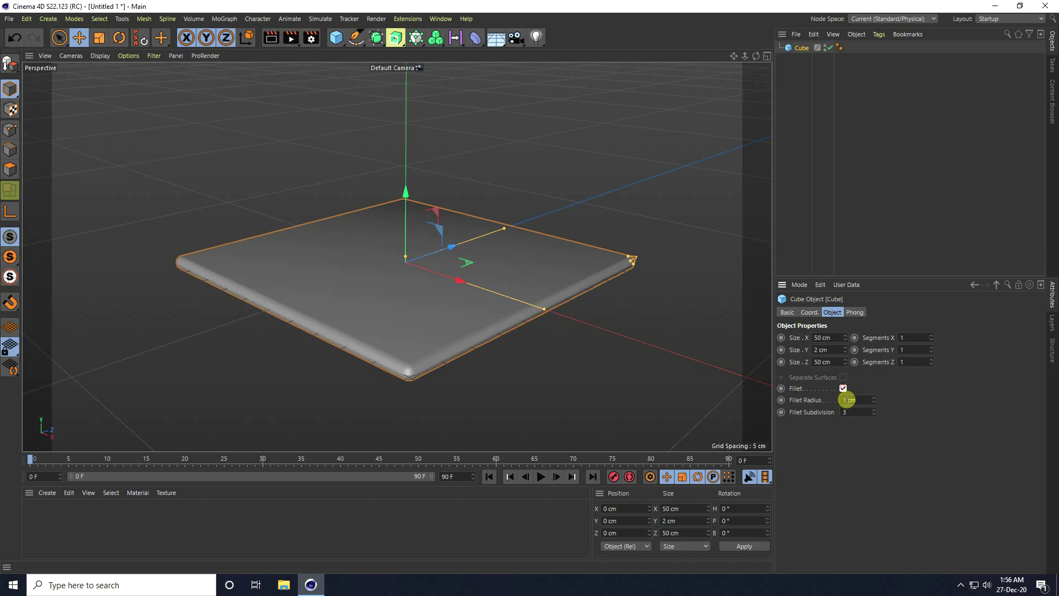
{"action": "left_click_drag", "start_coordinate": [857, 400], "coordinate": [830, 400]}
{"action": "key", "text": "Return"}
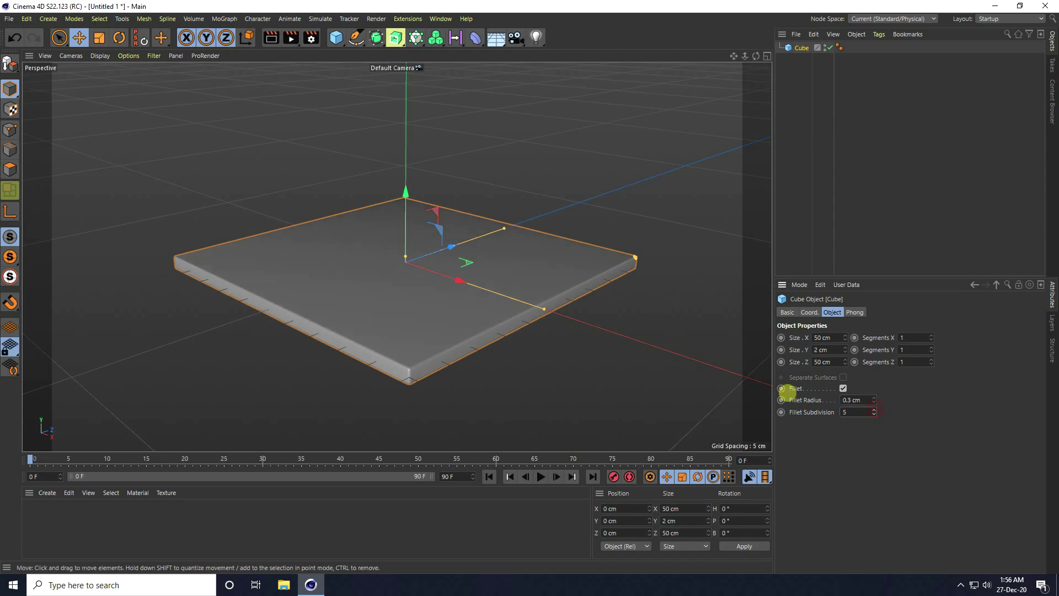
{"action": "left_click", "coordinate": [100, 55]}
{"action": "left_click", "coordinate": [114, 85]}
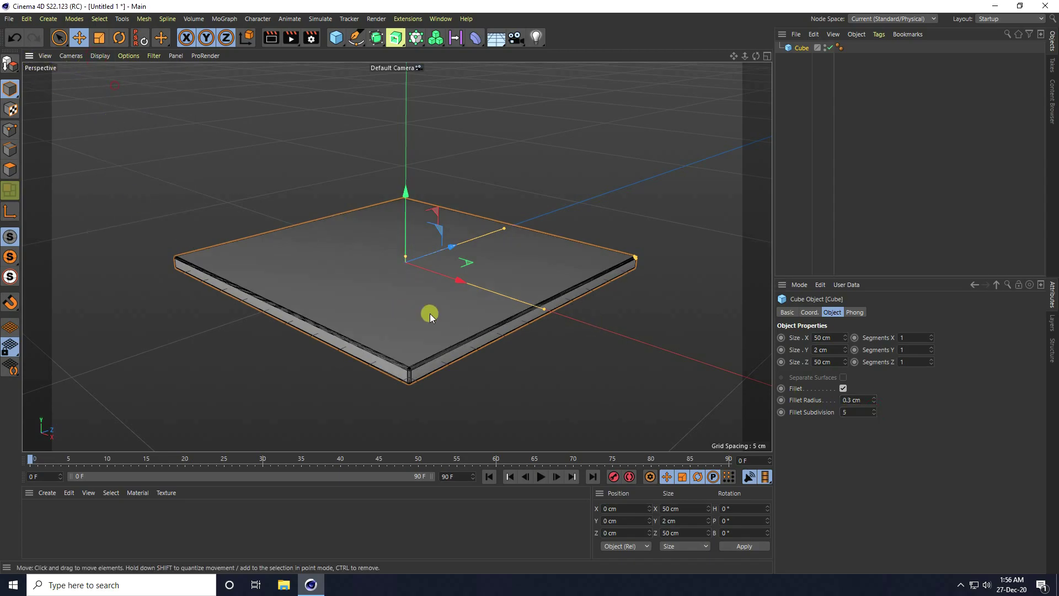
Step: Merge the jar project into the scene and raise the jar onto the plate
{"action": "left_click", "coordinate": [8, 20]}
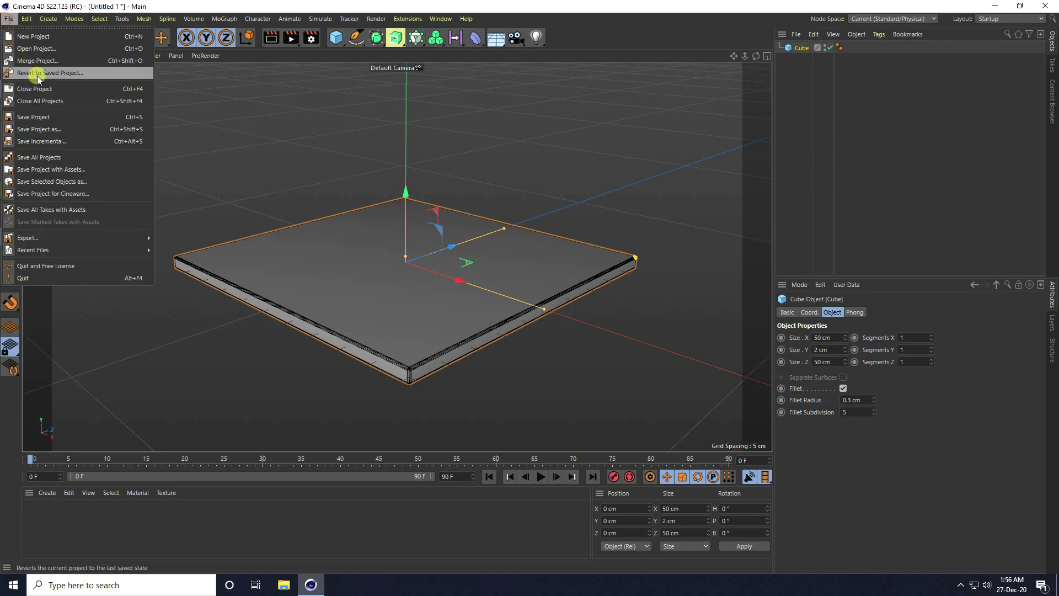
{"action": "left_click", "coordinate": [38, 58]}
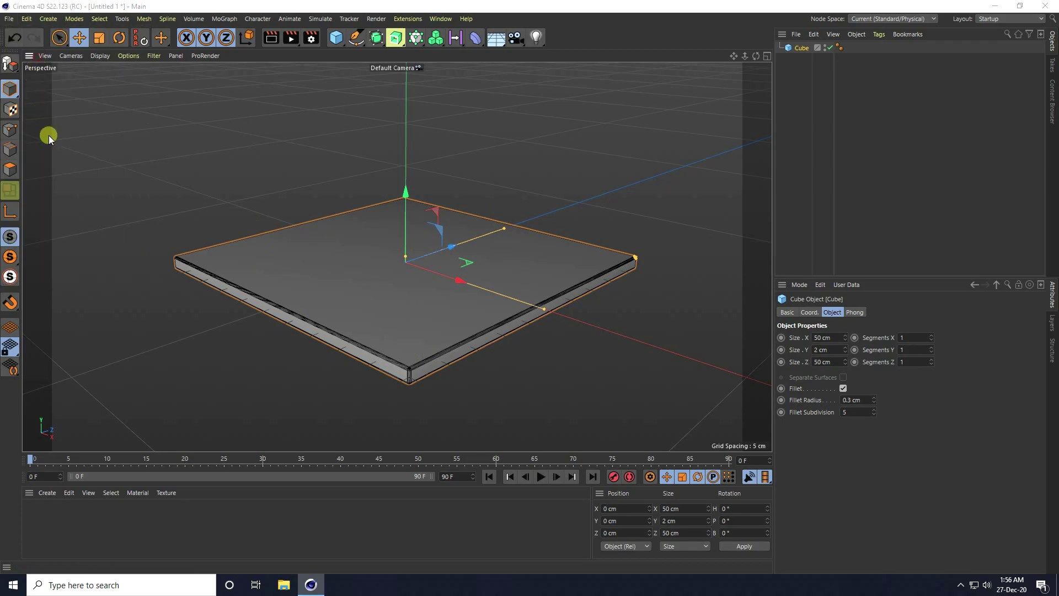
{"action": "left_click", "coordinate": [118, 175]}
{"action": "left_click", "coordinate": [441, 292]}
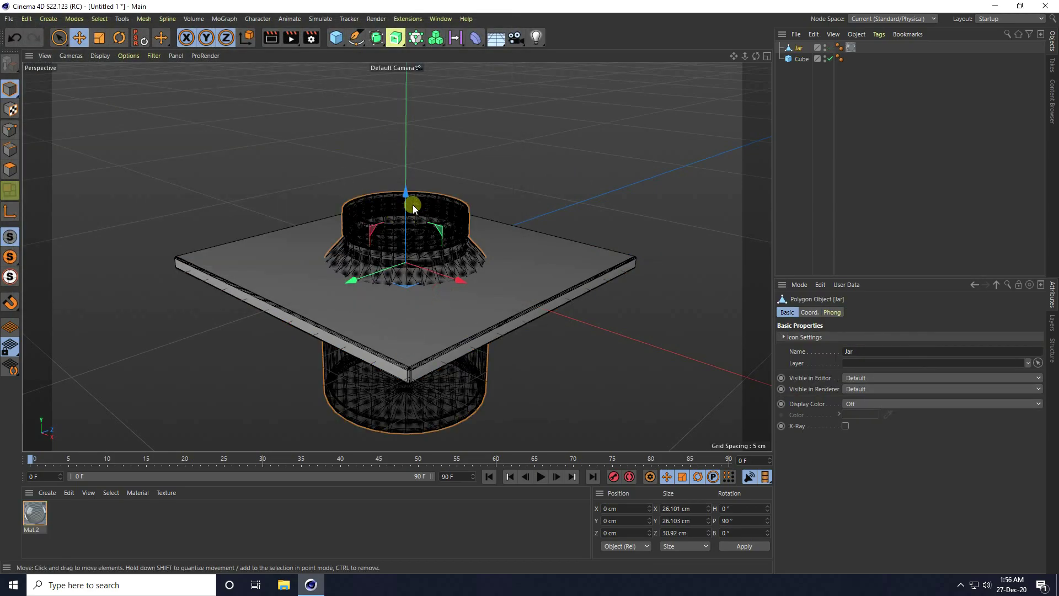
{"action": "left_click_drag", "start_coordinate": [406, 191], "coordinate": [400, 68]}
{"action": "left_click_drag", "start_coordinate": [530, 287], "coordinate": [530, 287]}
Step: Group the Jar and Cube under a new Null object
{"action": "scroll", "coordinate": [390, 379], "scroll_direction": "down", "scroll_amount": 5}
{"action": "scroll", "coordinate": [391, 282], "scroll_direction": "up", "scroll_amount": 4}
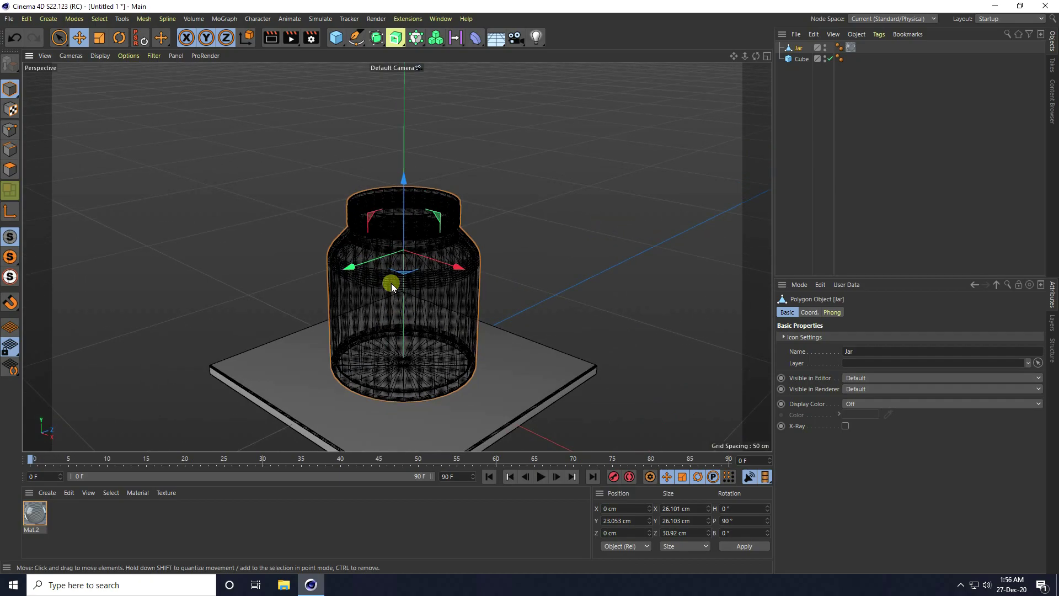
{"action": "scroll", "coordinate": [392, 283], "scroll_direction": "down", "scroll_amount": 2}
{"action": "left_click_drag", "start_coordinate": [800, 130], "coordinate": [794, 34]}
{"action": "left_click", "coordinate": [376, 37]}
{"action": "left_click", "coordinate": [370, 49]}
{"action": "mouse_move", "coordinate": [801, 57]}
{"action": "left_mouse_down"}
{"action": "mouse_move", "coordinate": [798, 82]}
{"action": "mouse_move", "coordinate": [802, 50]}
{"action": "left_mouse_up"}
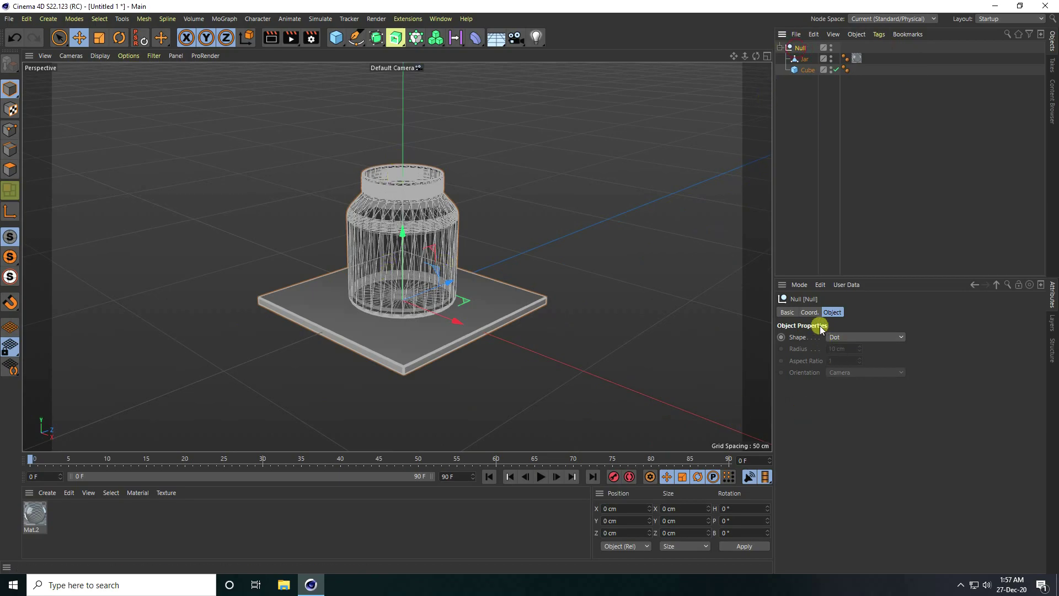
Step: Extend the animation's end frame and preview range to 130 frames
{"action": "left_click", "coordinate": [809, 312]}
{"action": "left_click_drag", "start_coordinate": [976, 349], "coordinate": [974, 347]}
{"action": "key", "text": "ctrl+z"}
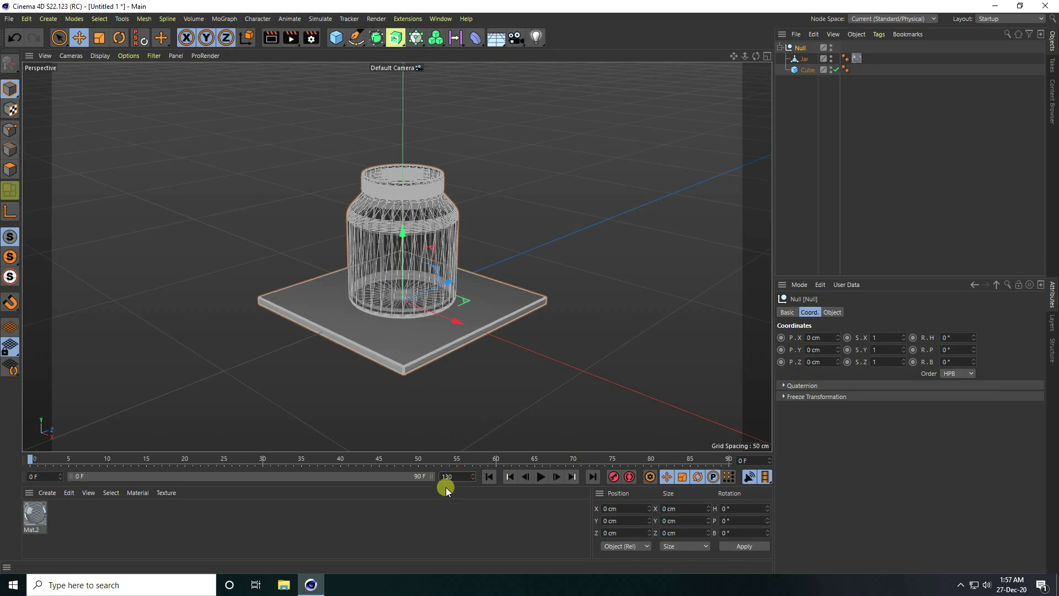
{"action": "key", "text": "Return"}
{"action": "left_click", "coordinate": [324, 475]}
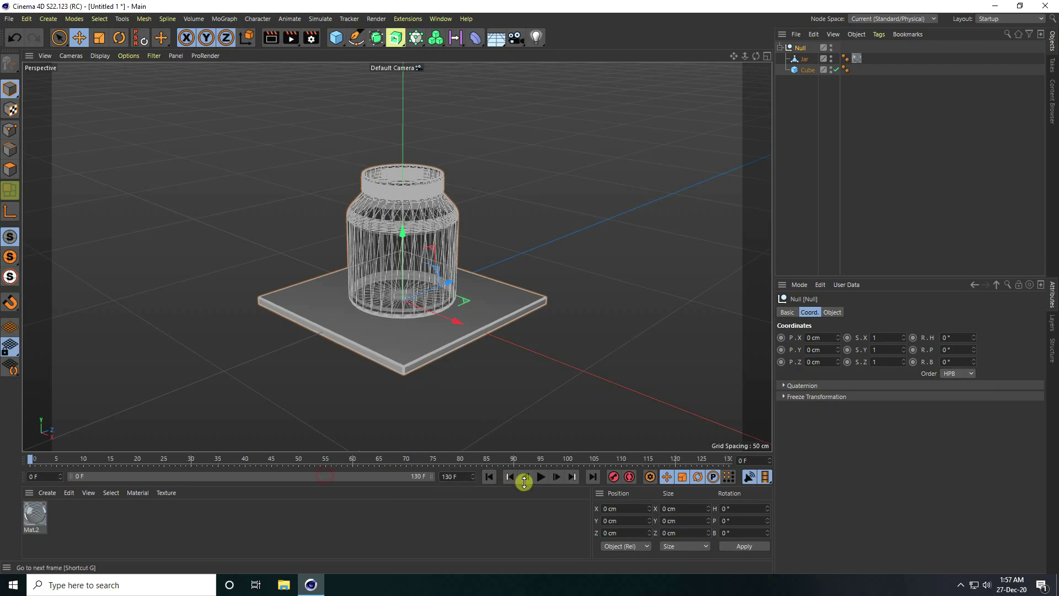
Step: Keyframe the Null's pitch at -180° on frame 0 and -360° on frame 30
{"action": "left_click", "coordinate": [813, 140]}
{"action": "left_click", "coordinate": [800, 49]}
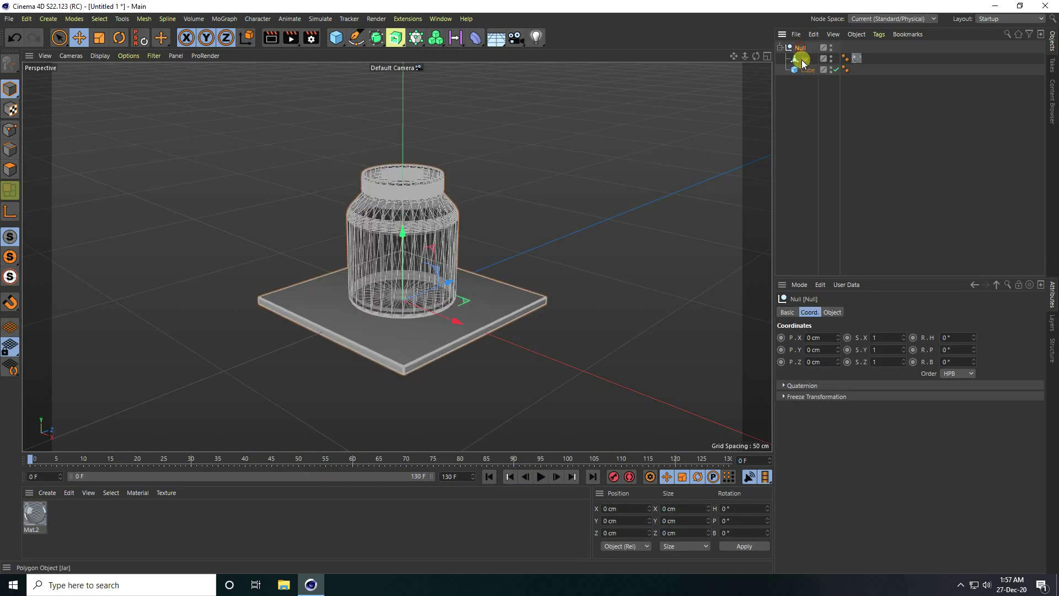
{"action": "mouse_move", "coordinate": [973, 349]}
{"action": "left_mouse_down"}
{"action": "mouse_move", "coordinate": [973, 359]}
{"action": "mouse_move", "coordinate": [973, 349]}
{"action": "left_mouse_up"}
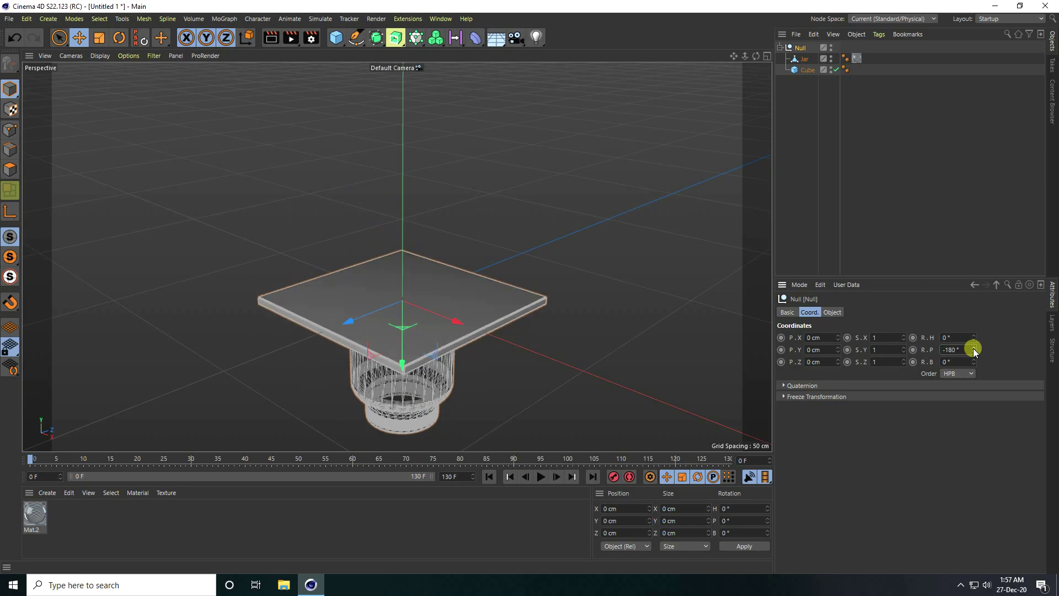
{"action": "left_click", "coordinate": [915, 351]}
{"action": "left_click_drag", "start_coordinate": [975, 348], "coordinate": [974, 350]}
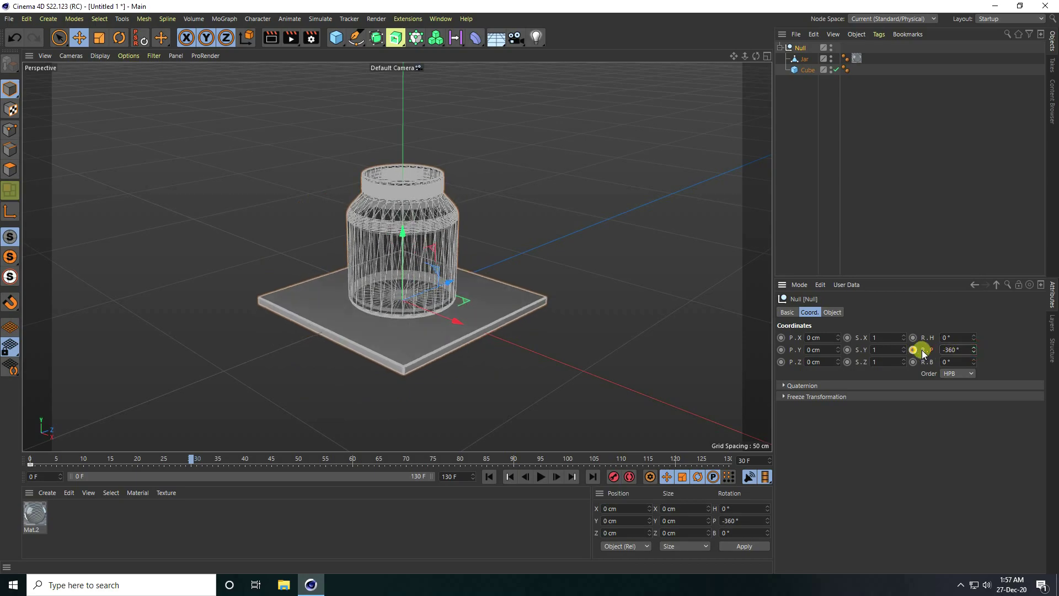
{"action": "left_click", "coordinate": [913, 349]}
Step: Hold the Null's pitch with a -360° keyframe at frame 100
{"action": "mouse_move", "coordinate": [192, 459]}
{"action": "left_mouse_down"}
{"action": "mouse_move", "coordinate": [583, 473]}
{"action": "mouse_move", "coordinate": [571, 471]}
{"action": "left_mouse_up"}
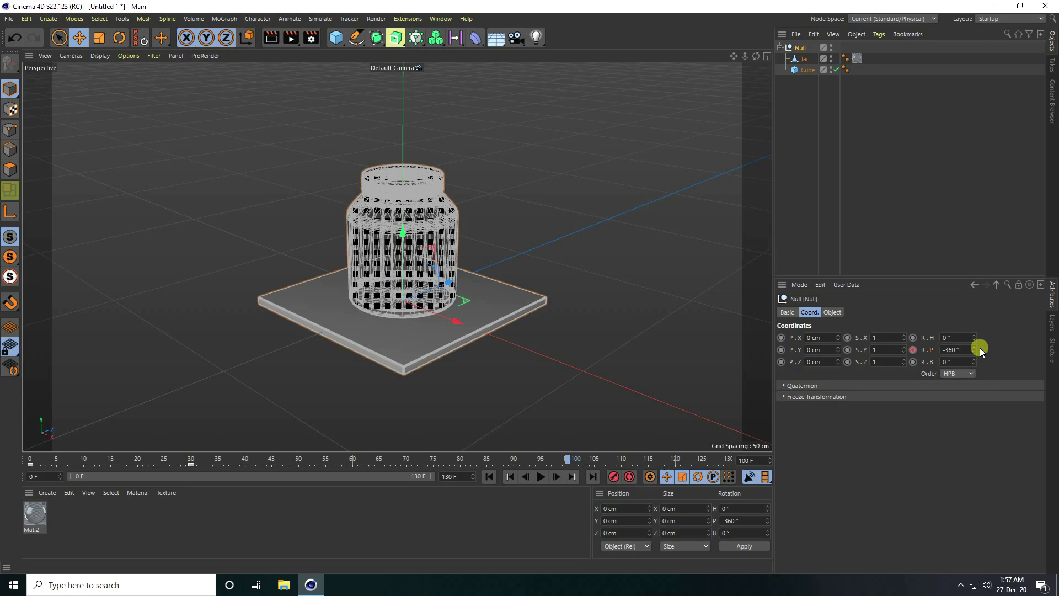
{"action": "left_click_drag", "start_coordinate": [974, 348], "coordinate": [974, 348]}
{"action": "left_click", "coordinate": [863, 359]}
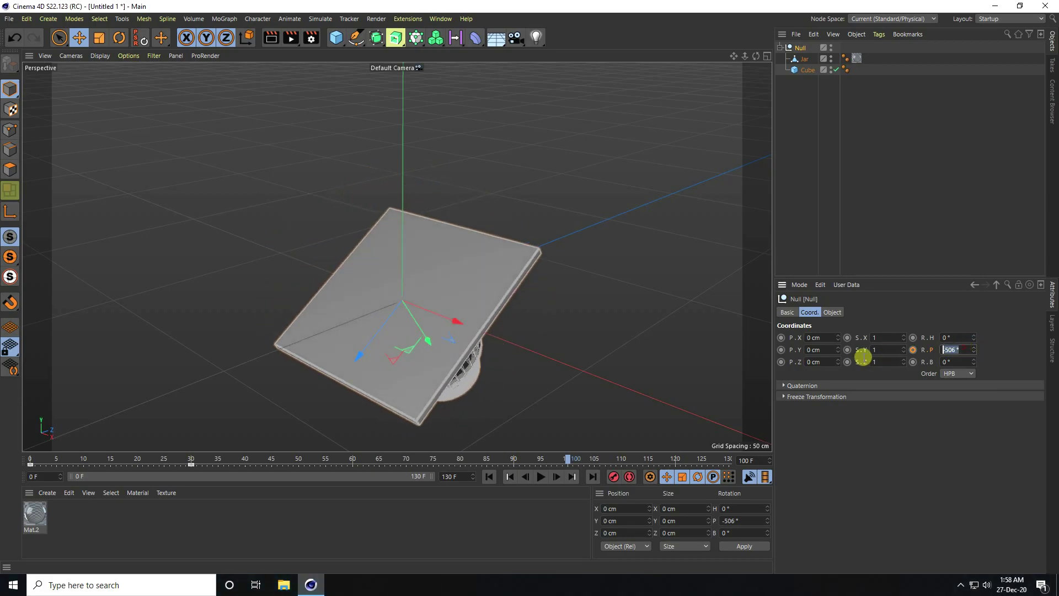
{"action": "type", "text": "-360"}
{"action": "key", "text": "Return"}
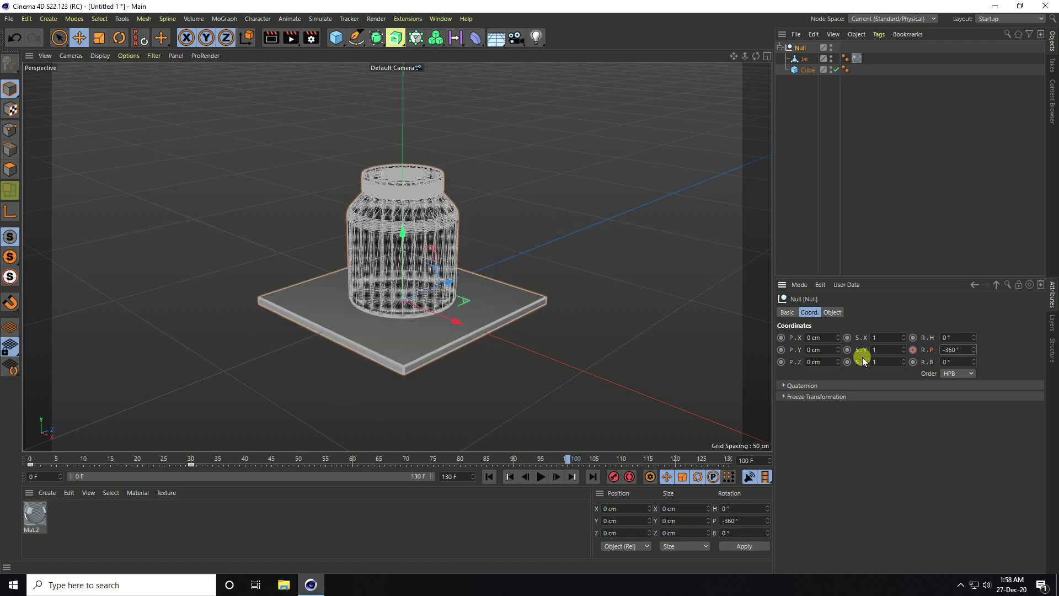
{"action": "left_click", "coordinate": [914, 349]}
Step: Keyframe the pitch at -540° on frame 130 and play the animation from the start
{"action": "left_click_drag", "start_coordinate": [976, 347], "coordinate": [975, 351]}
{"action": "left_click", "coordinate": [913, 350]}
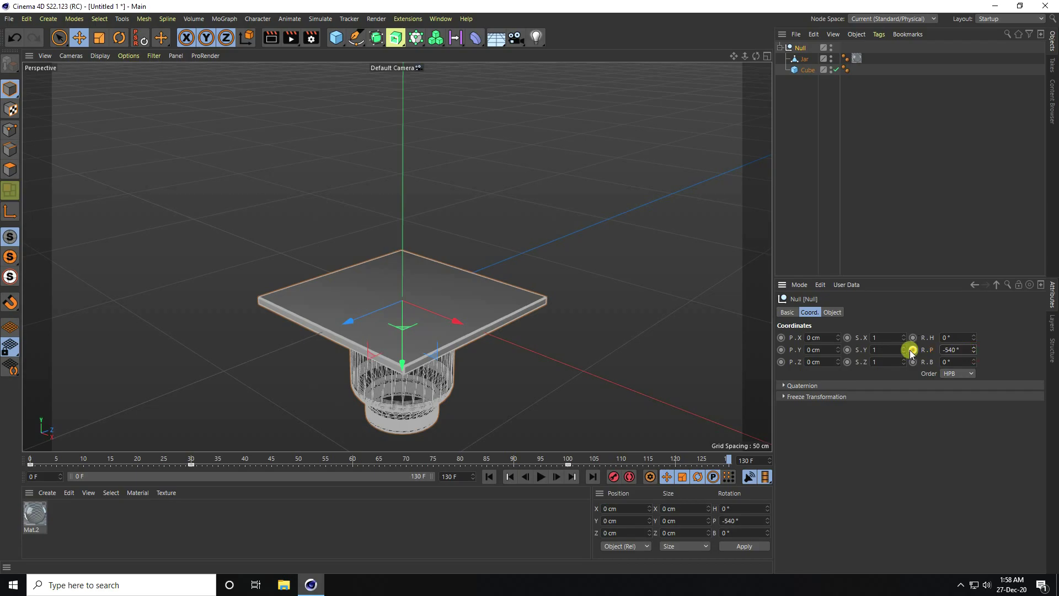
{"action": "left_click", "coordinate": [488, 476]}
{"action": "left_click", "coordinate": [540, 477]}
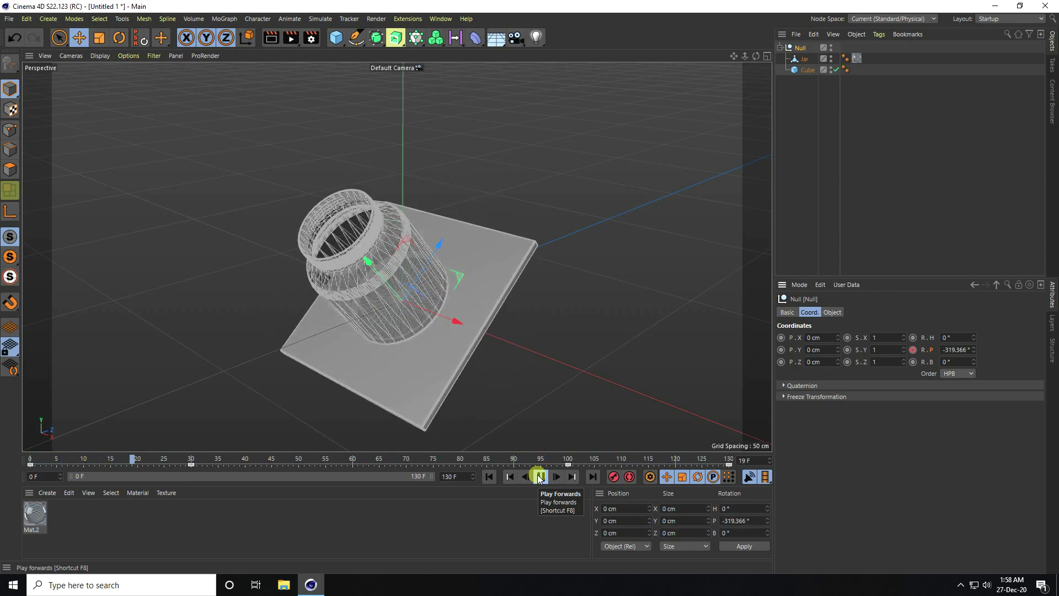
{"action": "left_click", "coordinate": [539, 476]}
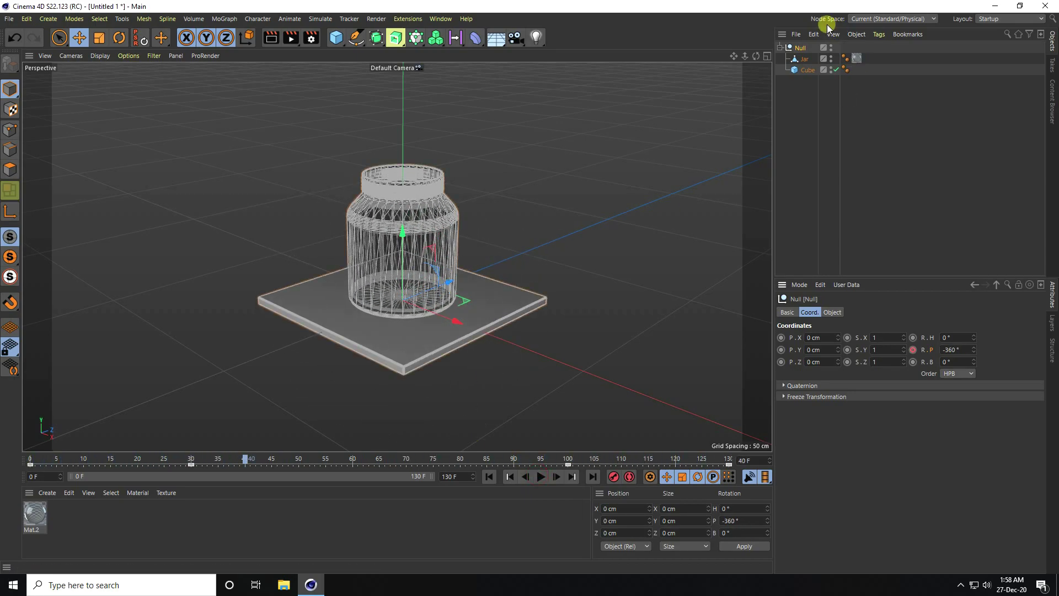
Step: Set all rotation keys to Linear interpolation in the F-Curve timeline
{"action": "left_click", "coordinate": [442, 19]}
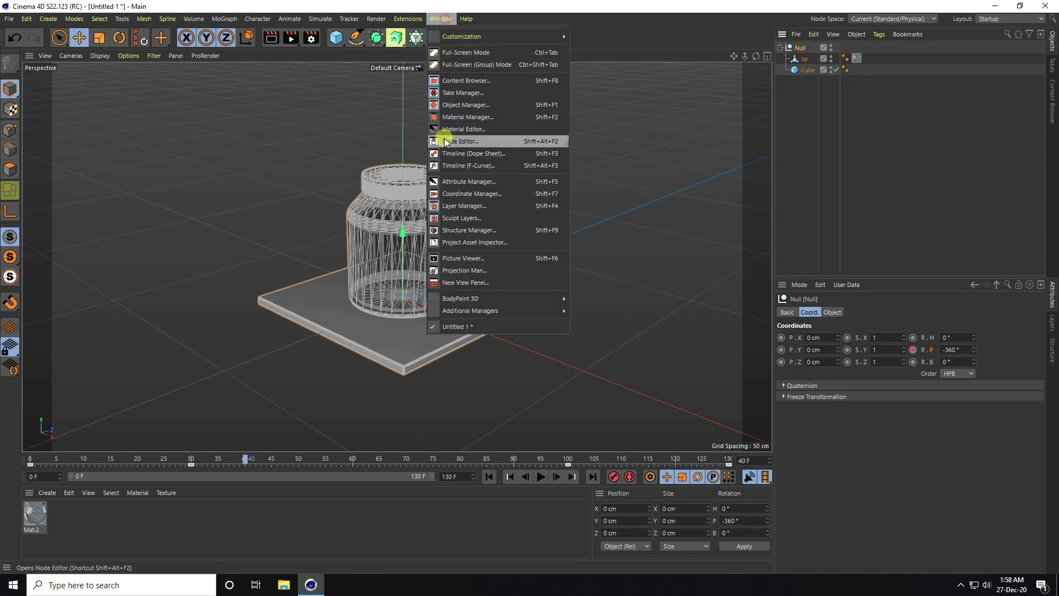
{"action": "left_click", "coordinate": [462, 167]}
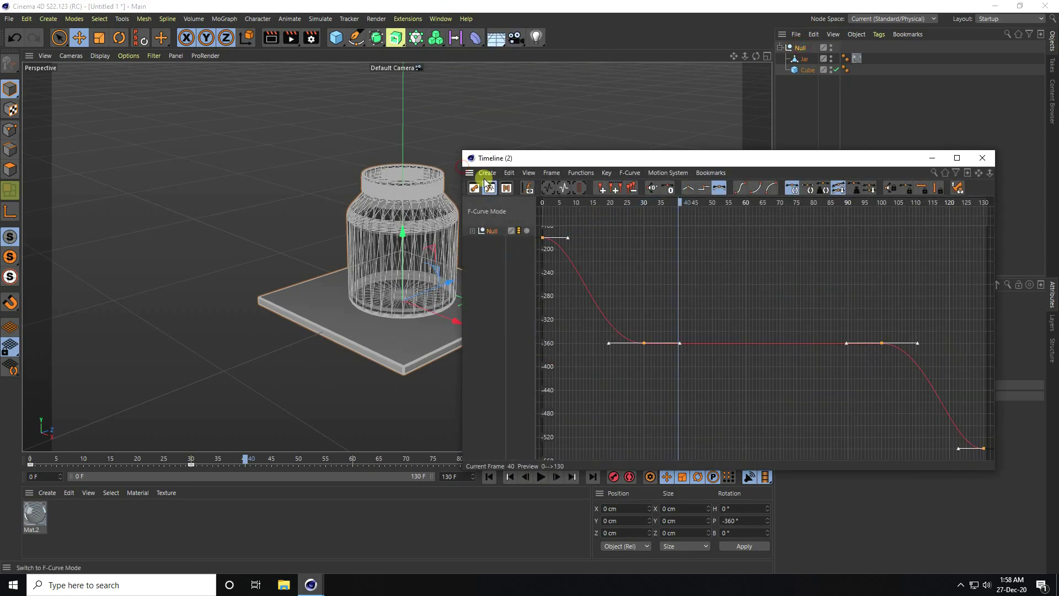
{"action": "left_click_drag", "start_coordinate": [686, 157], "coordinate": [447, 70]}
{"action": "key", "text": "ctrl+a"}
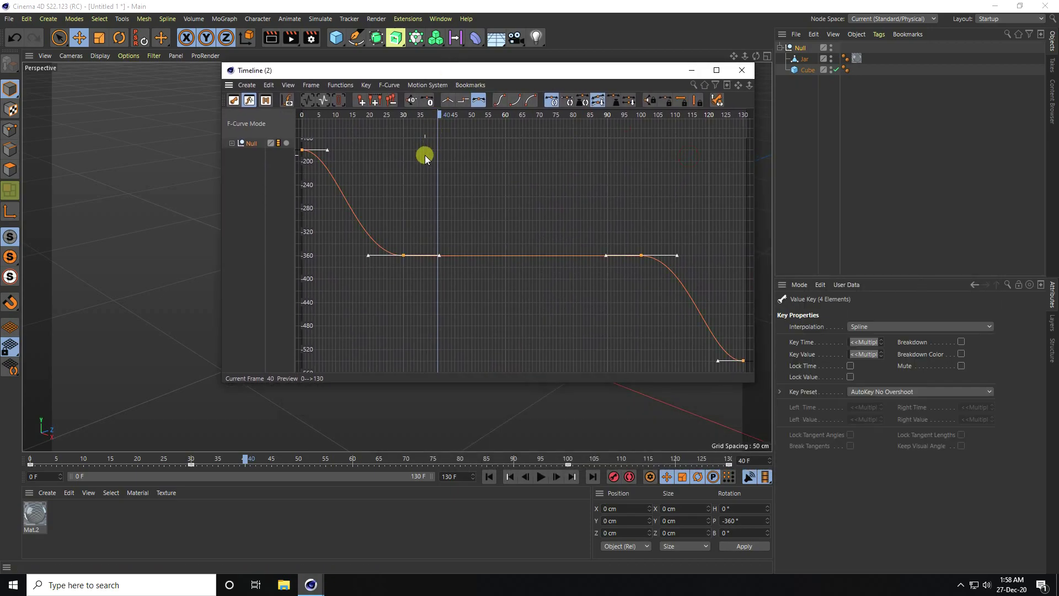
{"action": "left_click", "coordinate": [446, 104]}
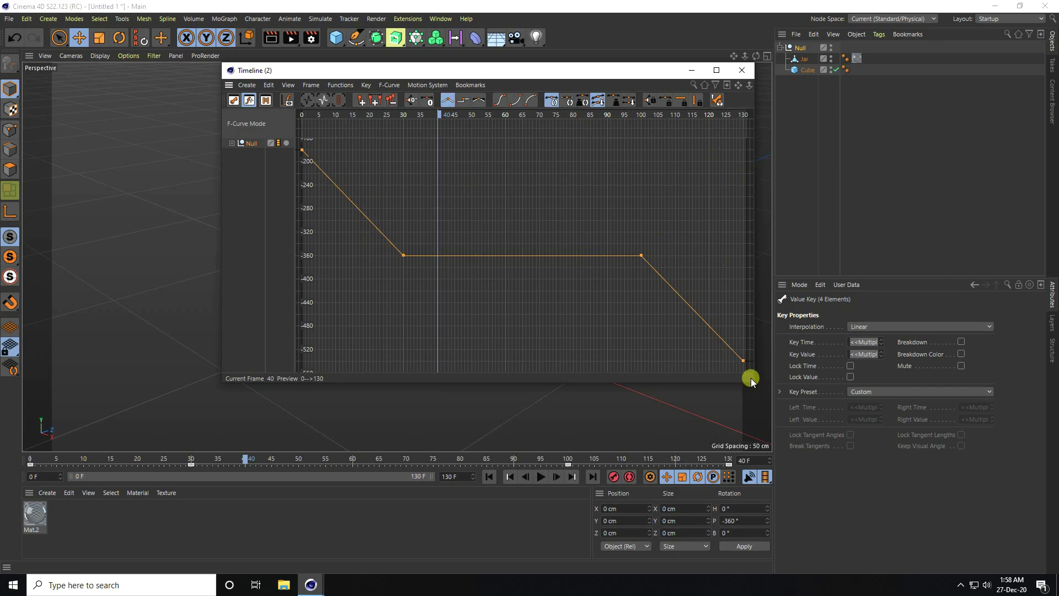
{"action": "left_click", "coordinate": [742, 70]}
Step: Play the animation from the first frame to check the constant-speed flips
{"action": "left_click", "coordinate": [489, 477]}
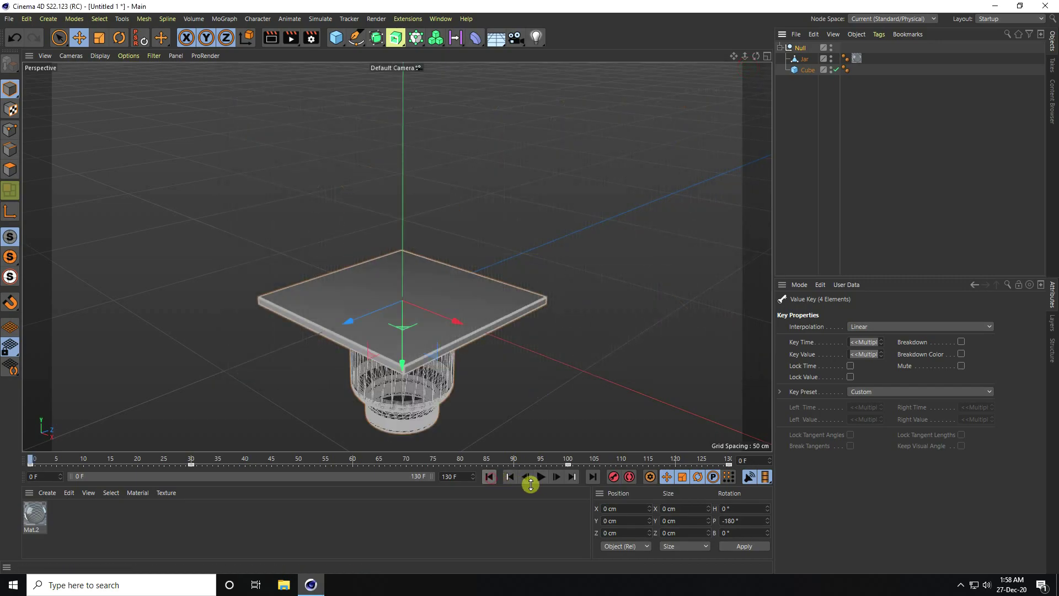
{"action": "left_click", "coordinate": [539, 477]}
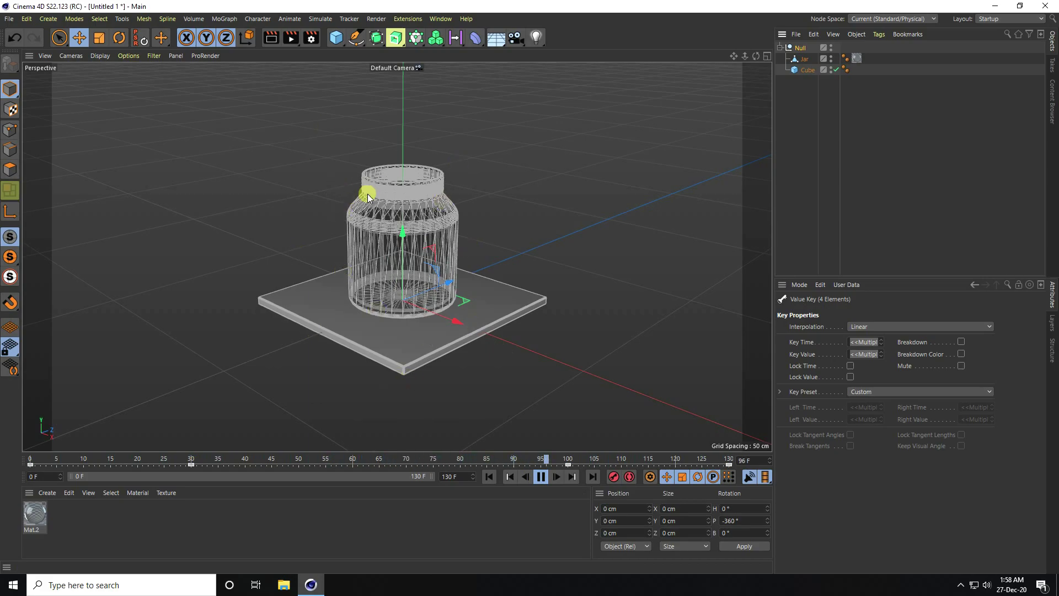
{"action": "left_click", "coordinate": [541, 477]}
{"action": "left_click", "coordinate": [490, 478]}
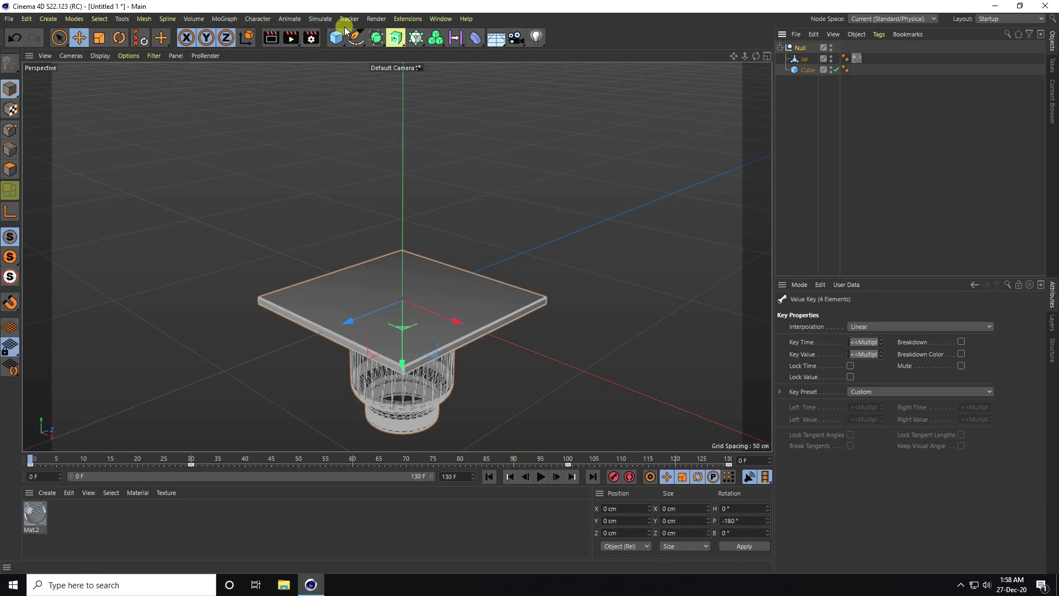
Step: Add a particle emitter pitched -90° and placed at 50 cm height
{"action": "left_click", "coordinate": [315, 22]}
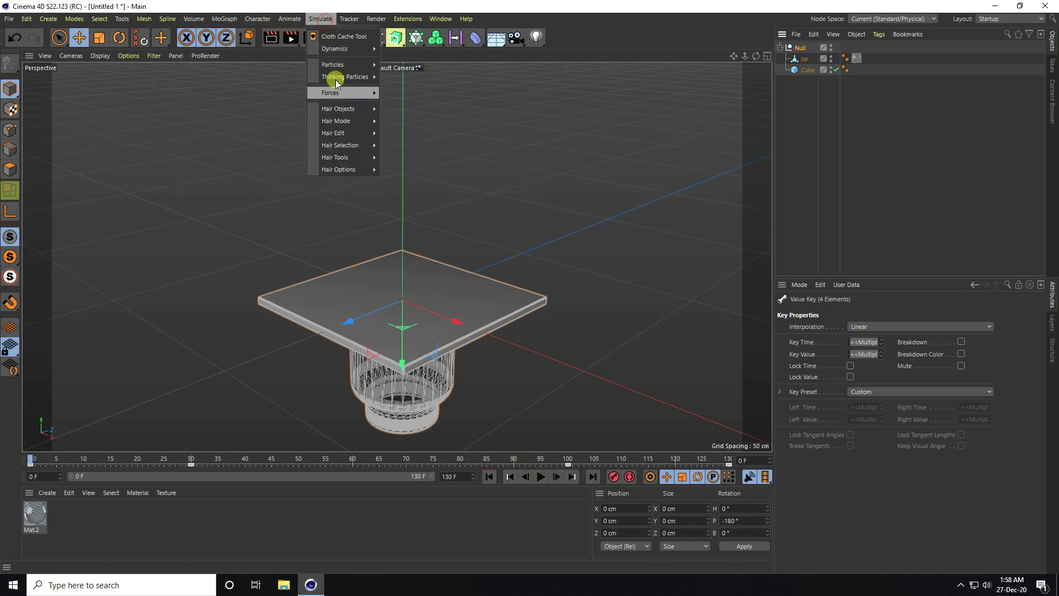
{"action": "mouse_move", "coordinate": [340, 65]}
{"action": "left_click", "coordinate": [404, 69]}
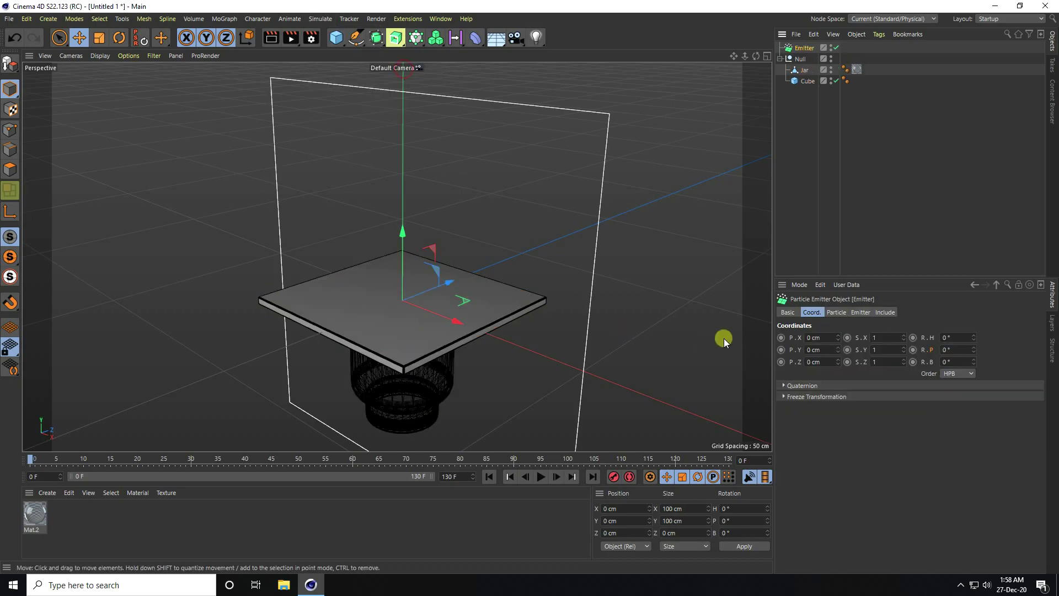
{"action": "left_click", "coordinate": [118, 42]}
{"action": "left_click_drag", "start_coordinate": [382, 275], "coordinate": [425, 268]}
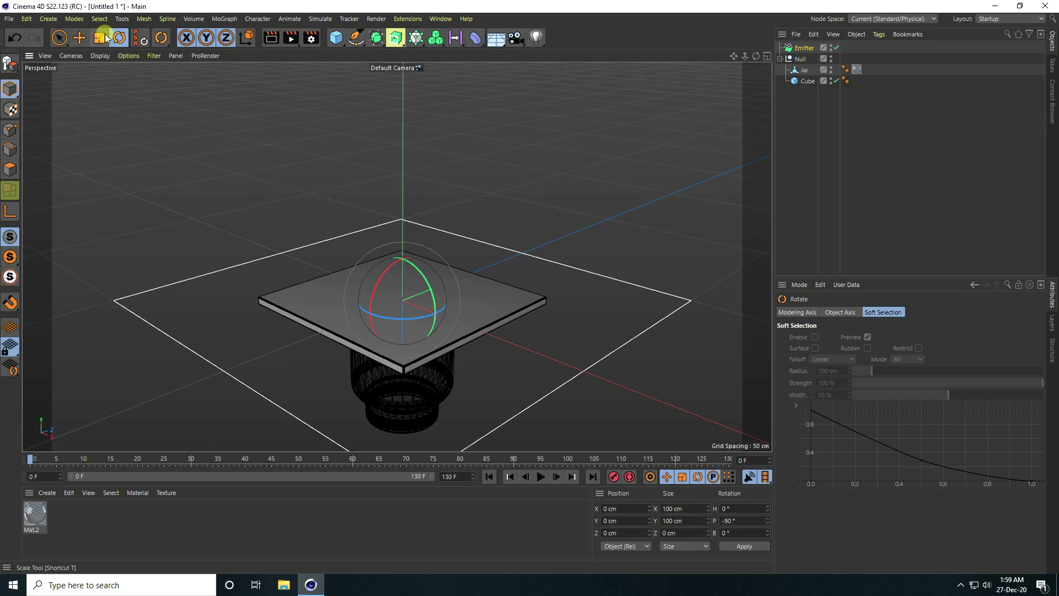
{"action": "left_click", "coordinate": [79, 38]}
{"action": "left_click_drag", "start_coordinate": [406, 348], "coordinate": [401, 298]}
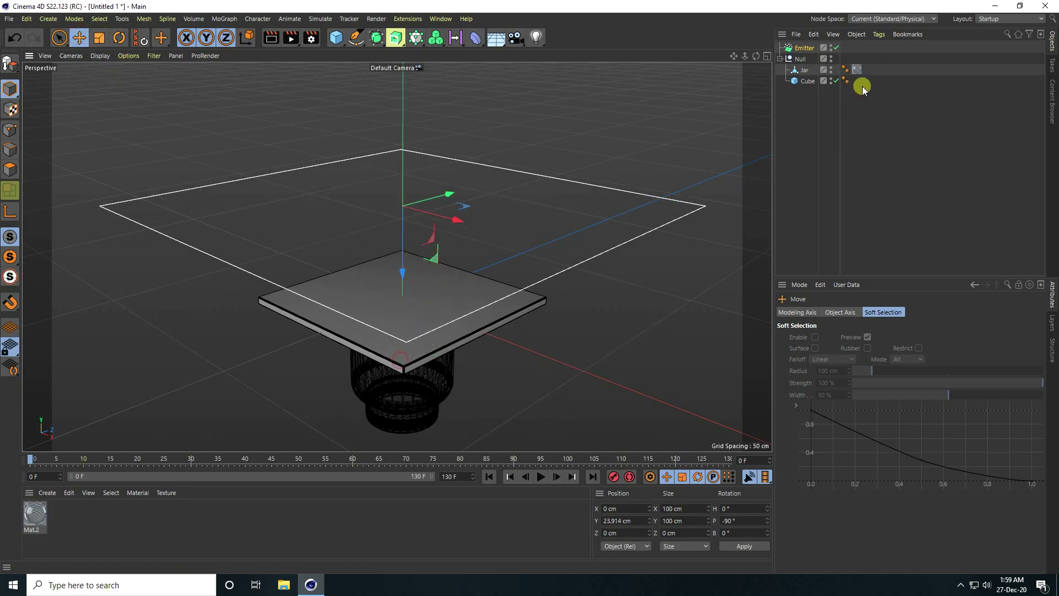
{"action": "left_click", "coordinate": [801, 48]}
{"action": "left_click", "coordinate": [827, 349]}
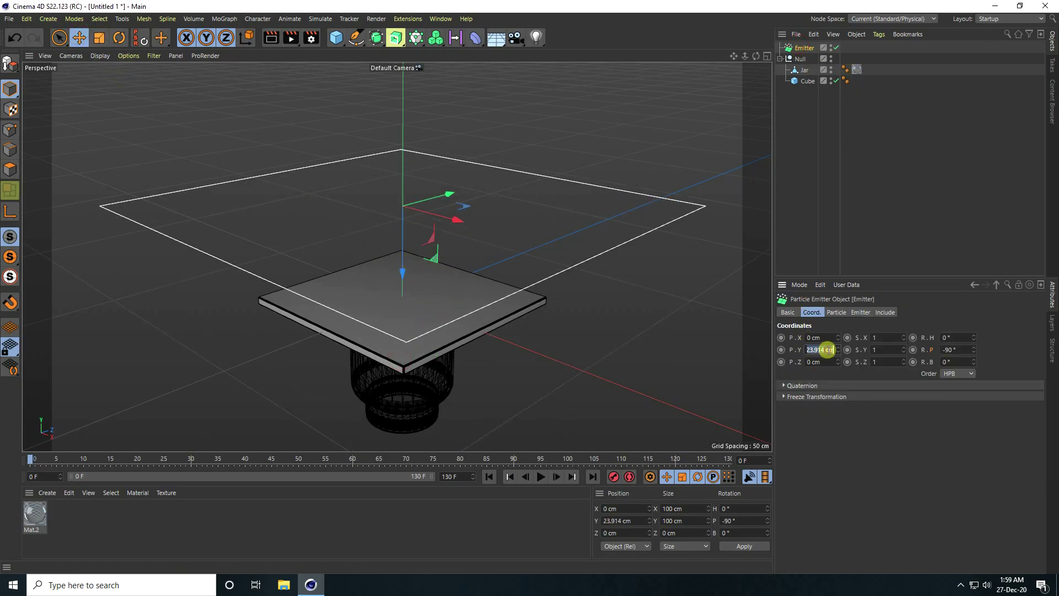
{"action": "key", "text": "Return"}
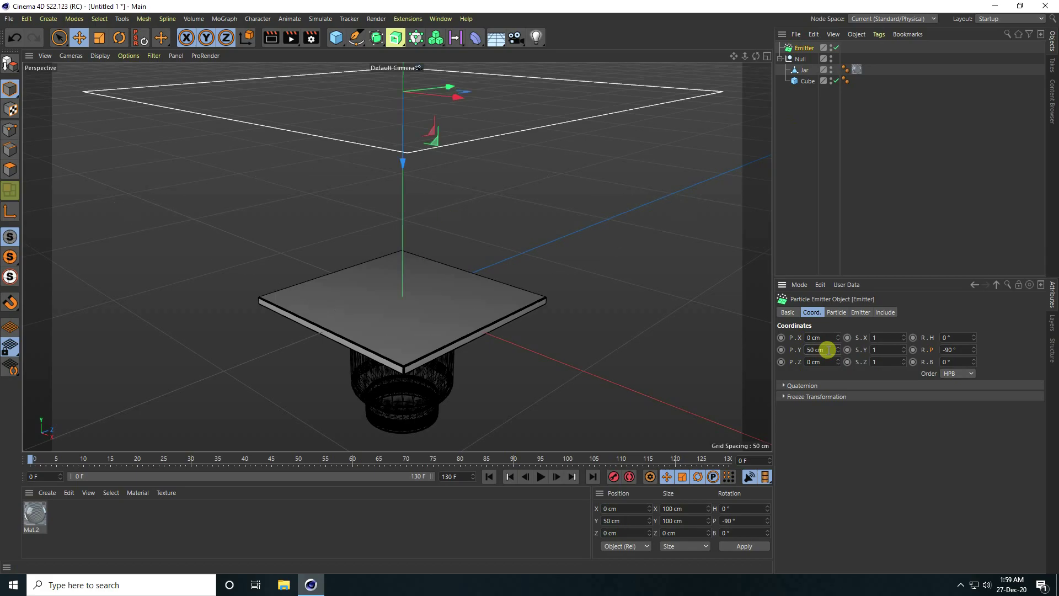
Step: Set the emitter's X-Size and Y-Size to 8 cm and test-play the animation
{"action": "left_click", "coordinate": [837, 312]}
{"action": "left_click", "coordinate": [860, 312]}
{"action": "left_click", "coordinate": [855, 349]}
{"action": "type", "text": "8"}
{"action": "key", "text": "Tab"}
{"action": "type", "text": "8"}
{"action": "key", "text": "Return"}
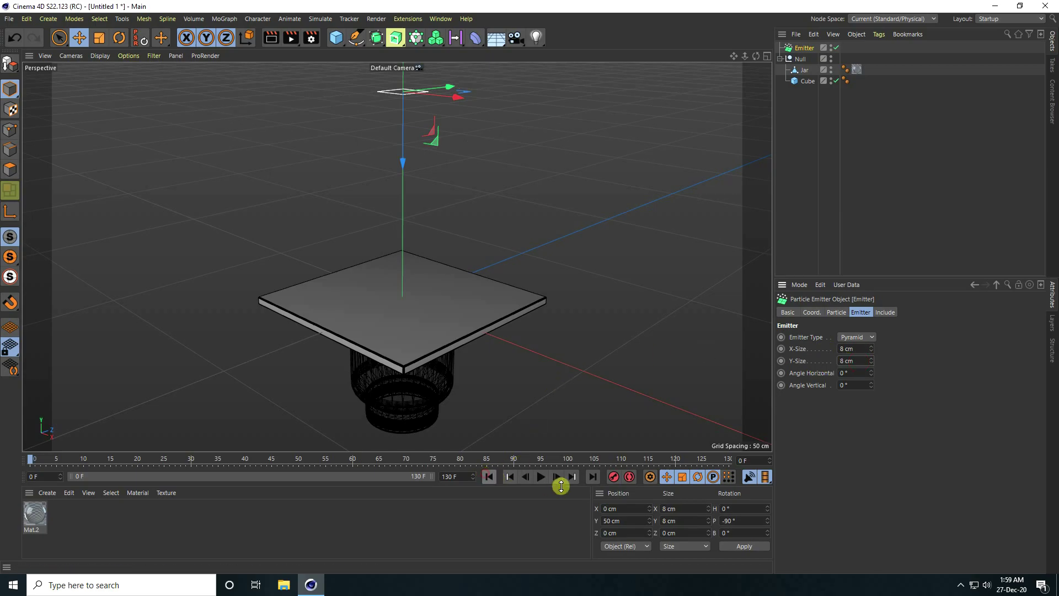
{"action": "left_click", "coordinate": [542, 477]}
{"action": "left_click", "coordinate": [542, 477]}
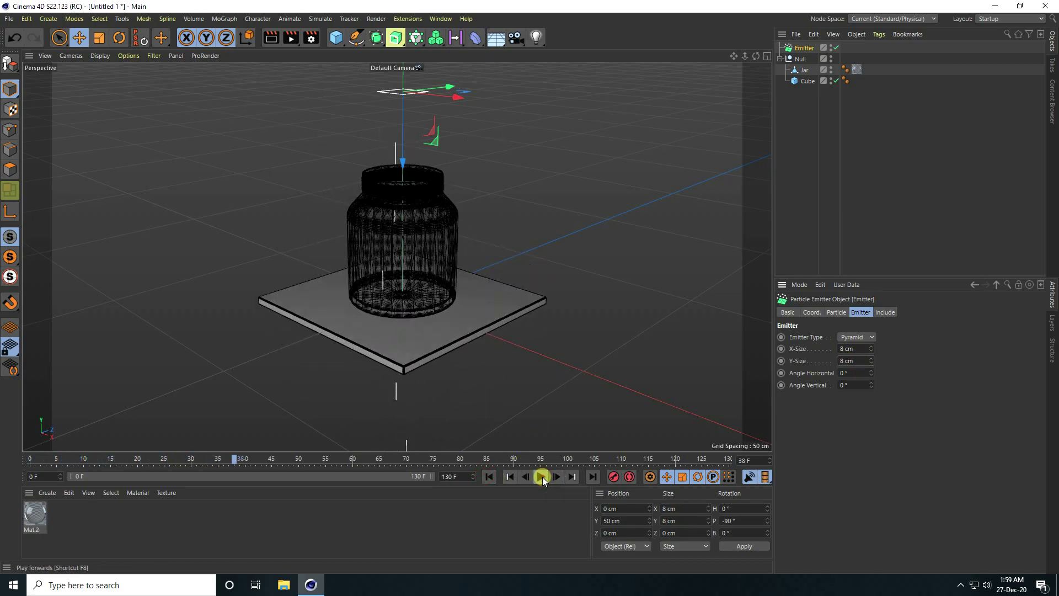
Step: Add a sphere with a 1.5 cm radius
{"action": "left_click", "coordinate": [341, 46]}
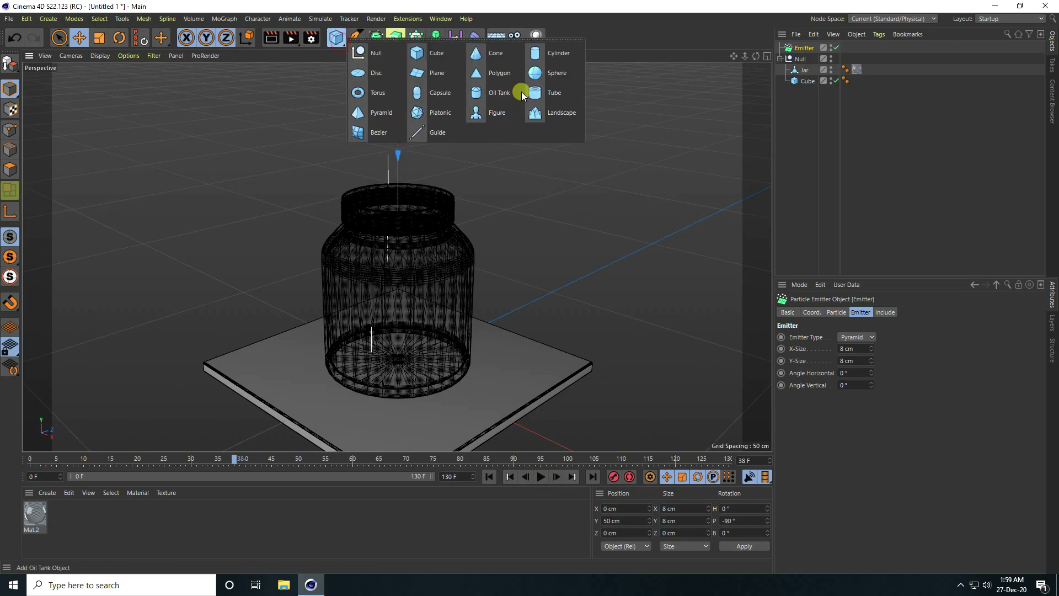
{"action": "left_click", "coordinate": [543, 76]}
{"action": "left_click", "coordinate": [847, 338]}
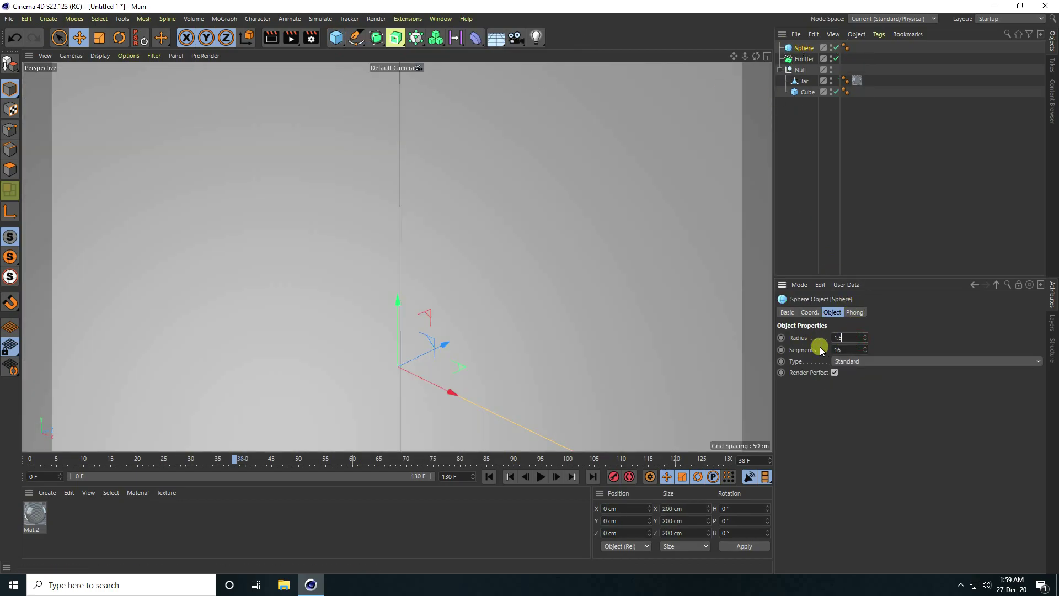
{"action": "type", "text": "1.5"}
{"action": "key", "text": "Return"}
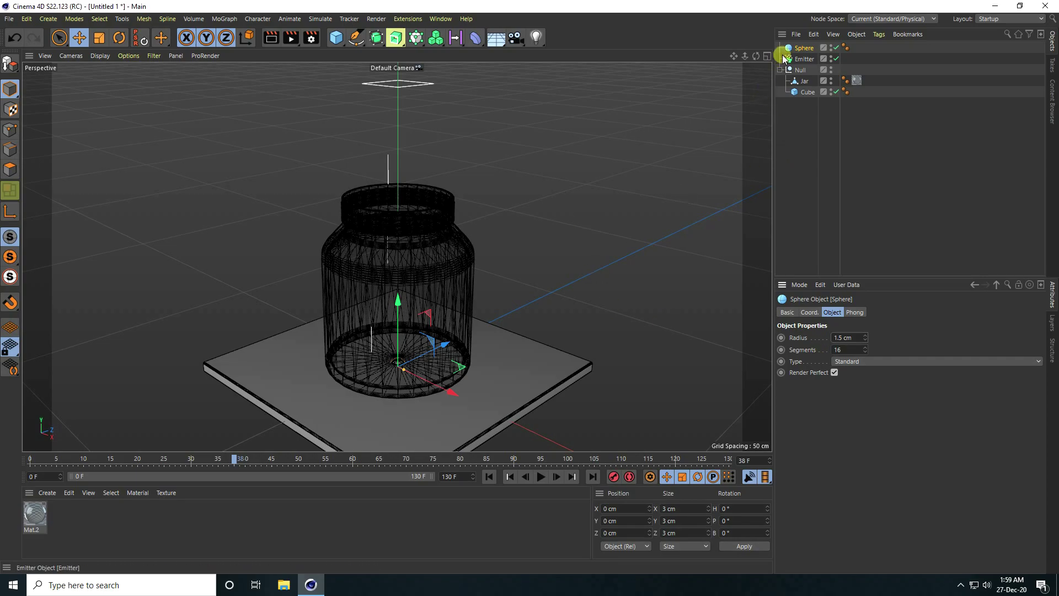
Step: Make the Sphere a child of the Emitter
{"action": "left_click_drag", "start_coordinate": [805, 47], "coordinate": [805, 58]}
{"action": "left_click", "coordinate": [804, 48]}
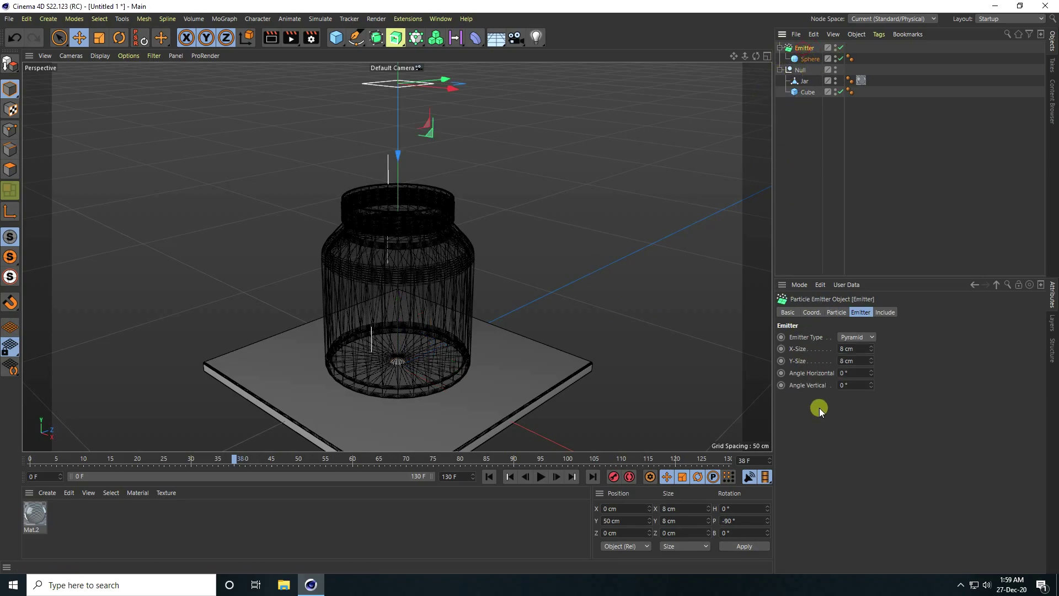
{"action": "left_click", "coordinate": [836, 312]}
Step: Turn on Show Objects and play from frame 0 to watch spheres fall through the jar
{"action": "left_click", "coordinate": [838, 481]}
{"action": "left_click", "coordinate": [489, 478]}
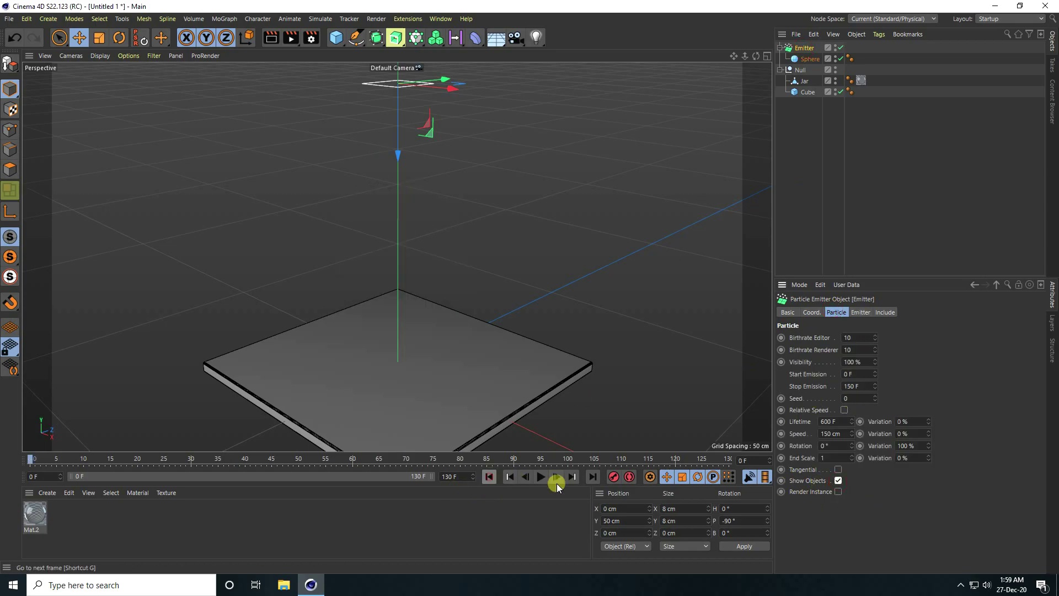
{"action": "left_click", "coordinate": [540, 477]}
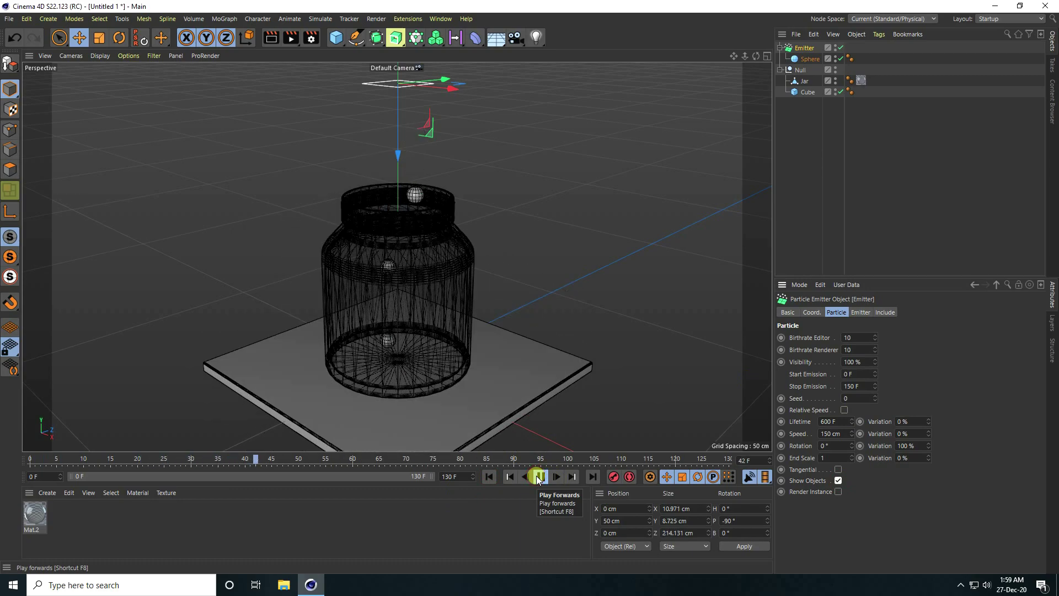
{"action": "left_click", "coordinate": [538, 478]}
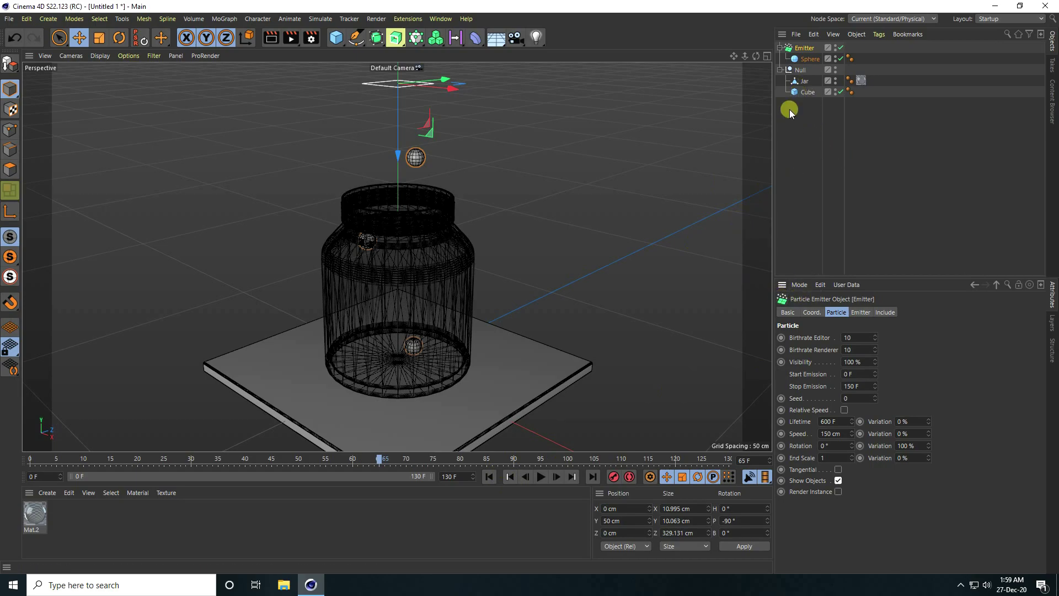
{"action": "left_click_drag", "start_coordinate": [792, 102], "coordinate": [798, 76]}
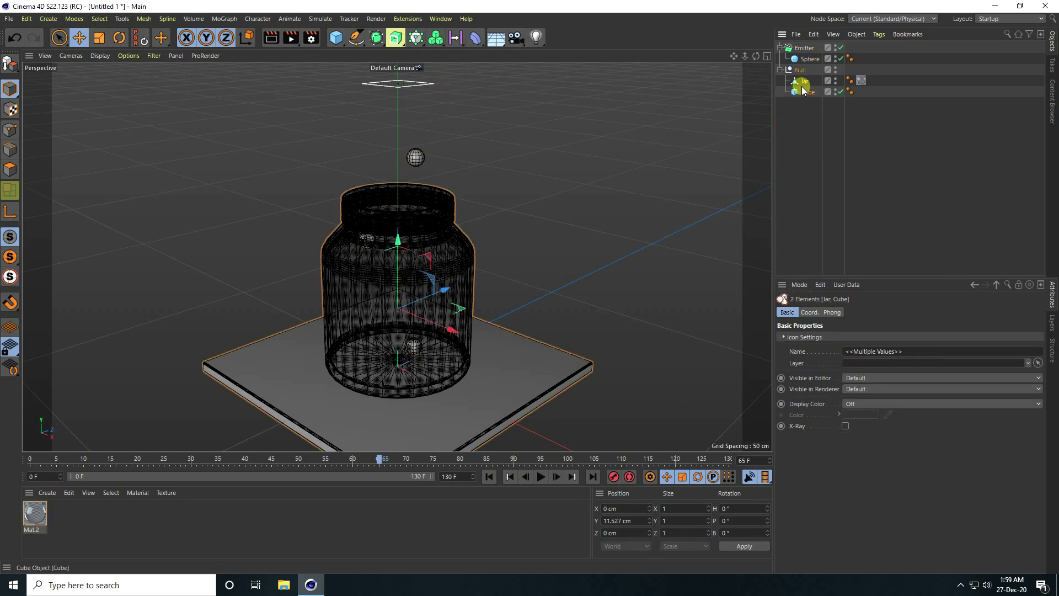
Step: Tag the Jar and Cube as Collider Bodies and the Emitter as a Rigid Body
{"action": "right_click", "coordinate": [798, 95]}
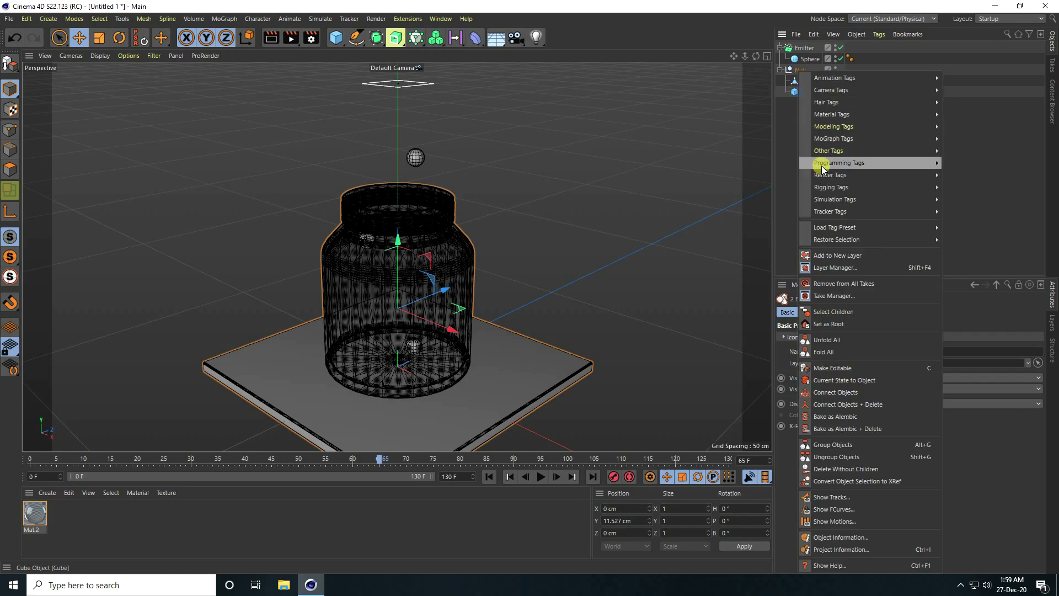
{"action": "mouse_move", "coordinate": [862, 200]}
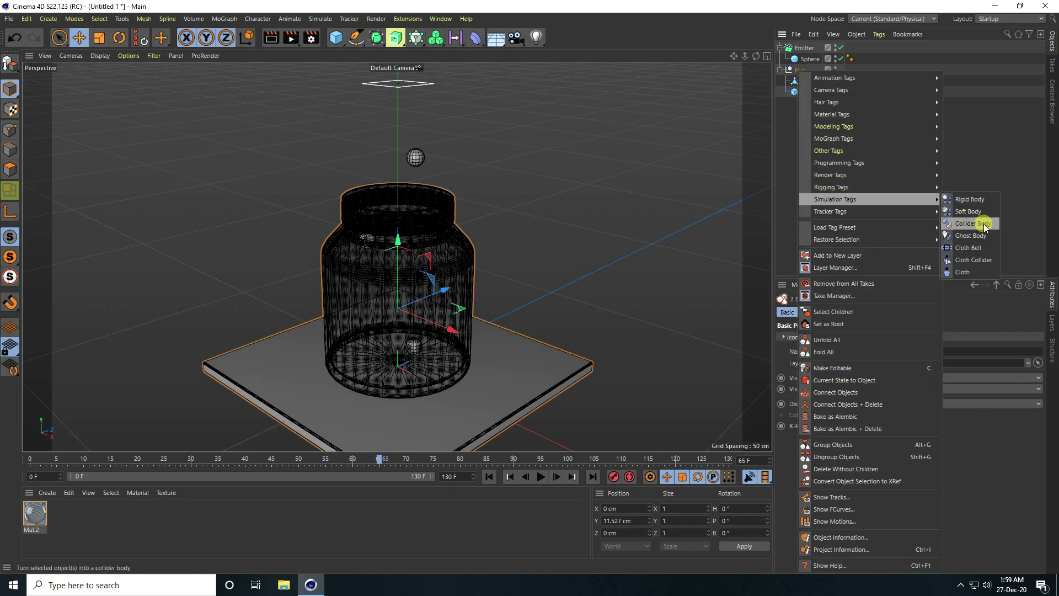
{"action": "left_click", "coordinate": [985, 228]}
{"action": "left_click", "coordinate": [805, 48]}
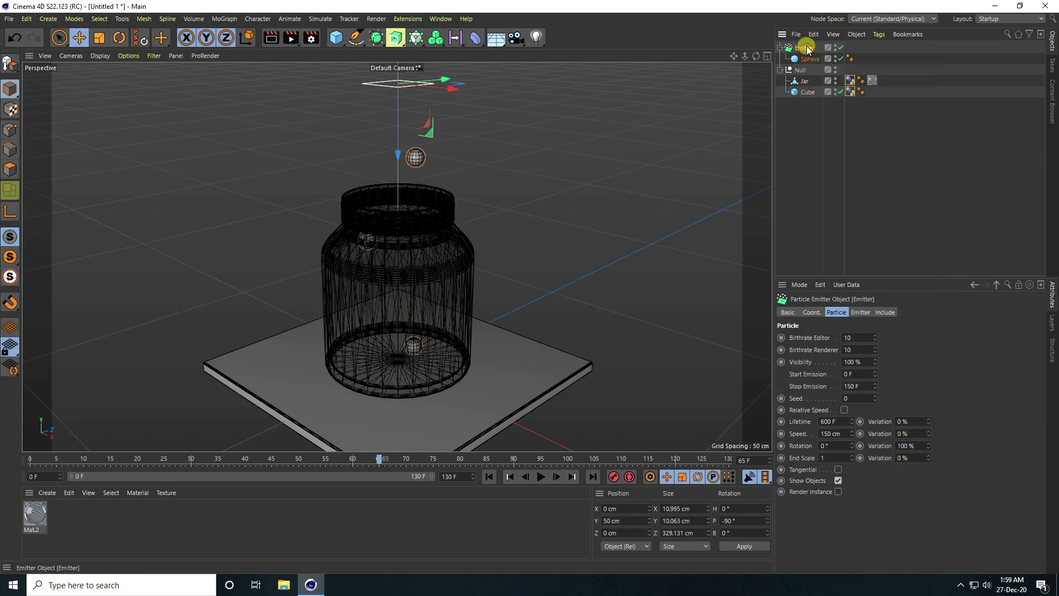
{"action": "right_click", "coordinate": [808, 49]}
{"action": "mouse_move", "coordinate": [865, 175]}
{"action": "left_click", "coordinate": [978, 176]}
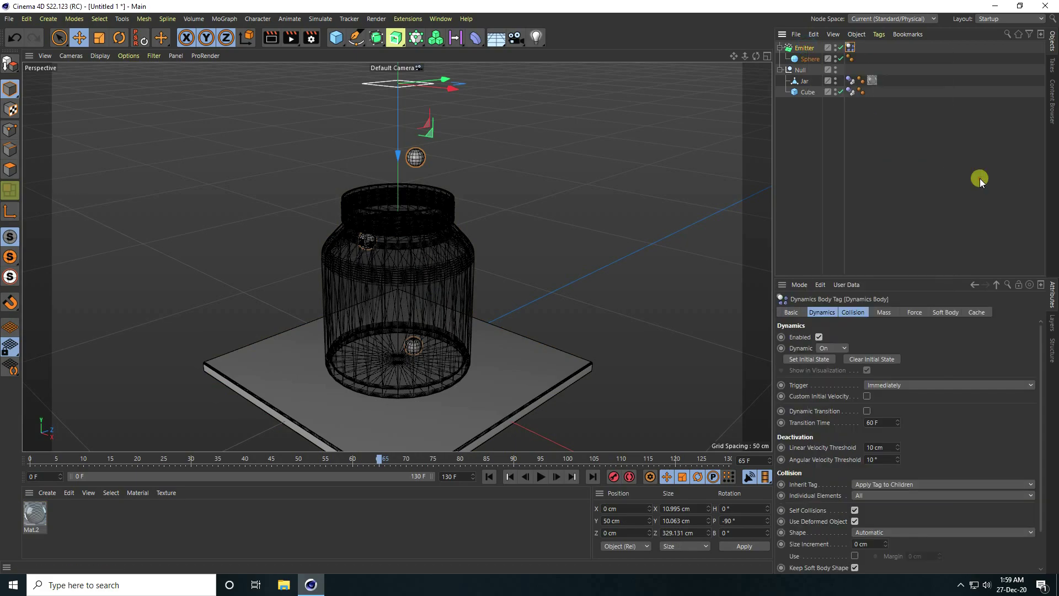
Step: Play the dynamics simulation from the first frame to see spheres land in the jar
{"action": "left_click", "coordinate": [488, 477]}
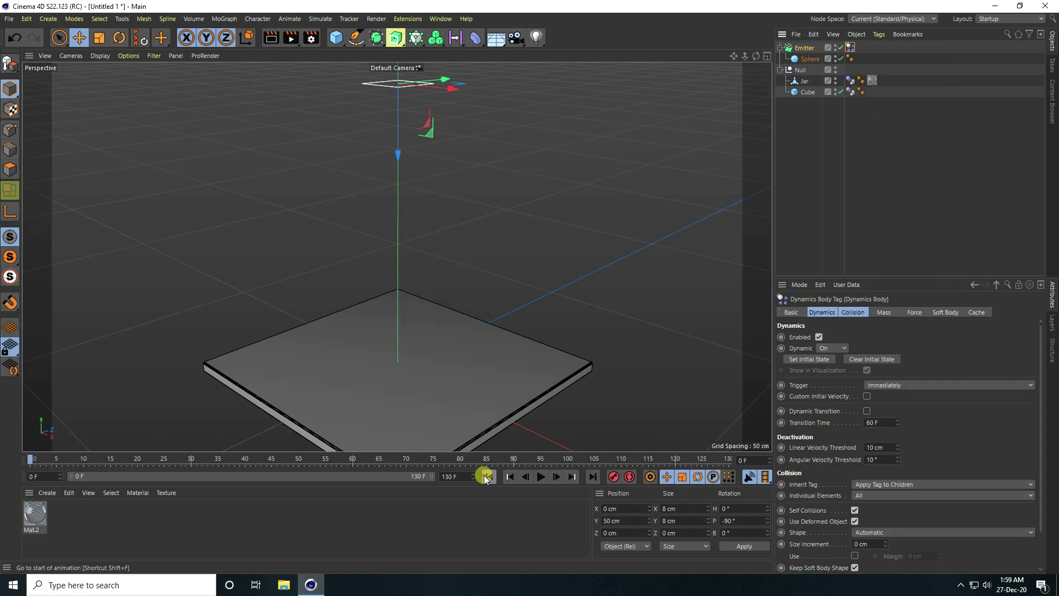
{"action": "left_click", "coordinate": [541, 477]}
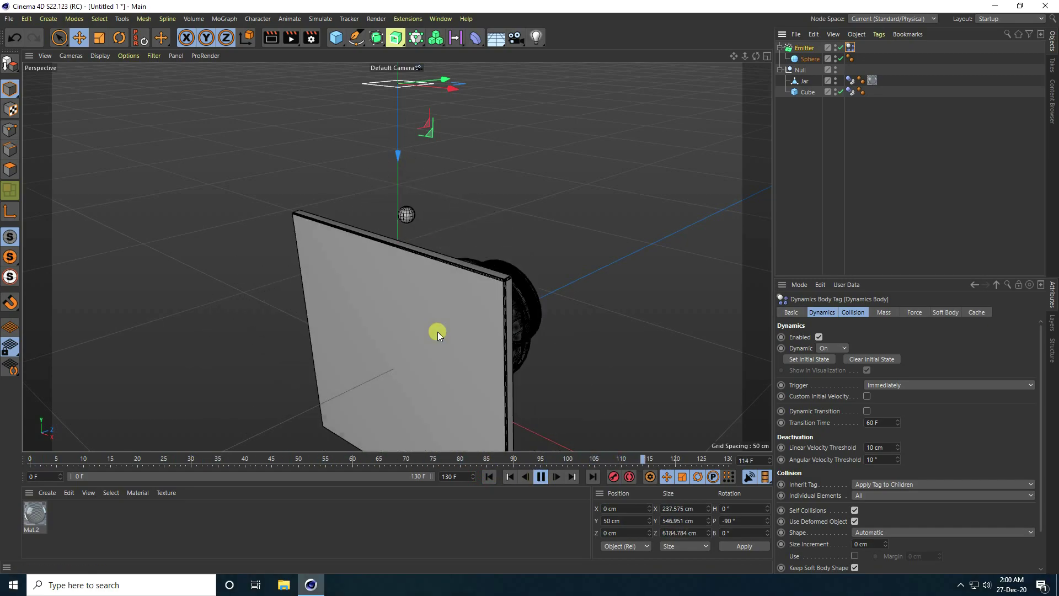
{"action": "left_click", "coordinate": [542, 478]}
{"action": "left_click", "coordinate": [804, 48]}
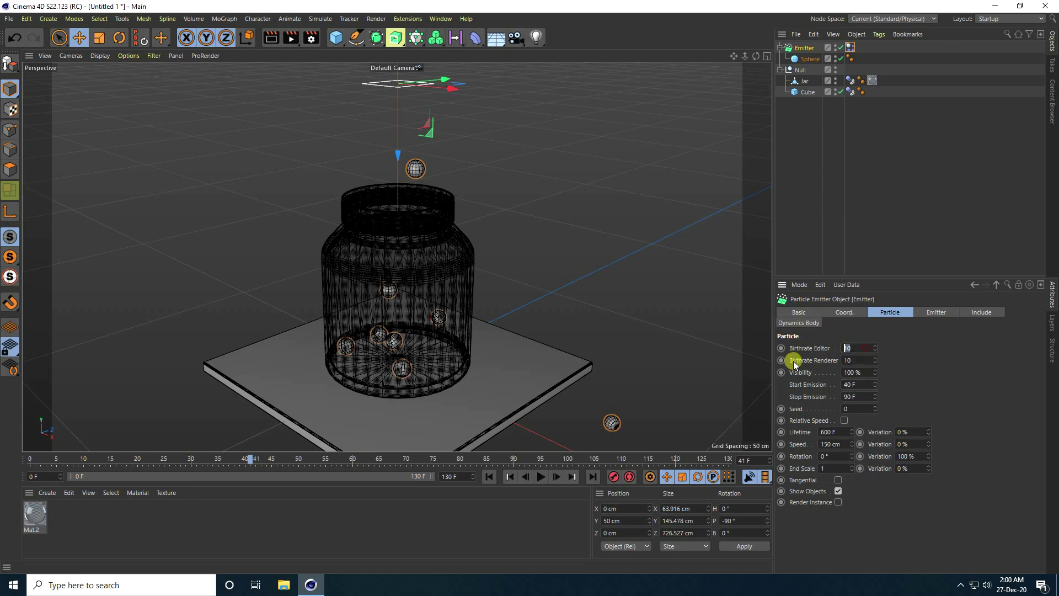
Step: Set the editor and renderer birthrate to 300 and play the simulation from the start
{"action": "type", "text": "300300"}
{"action": "left_click", "coordinate": [490, 476]}
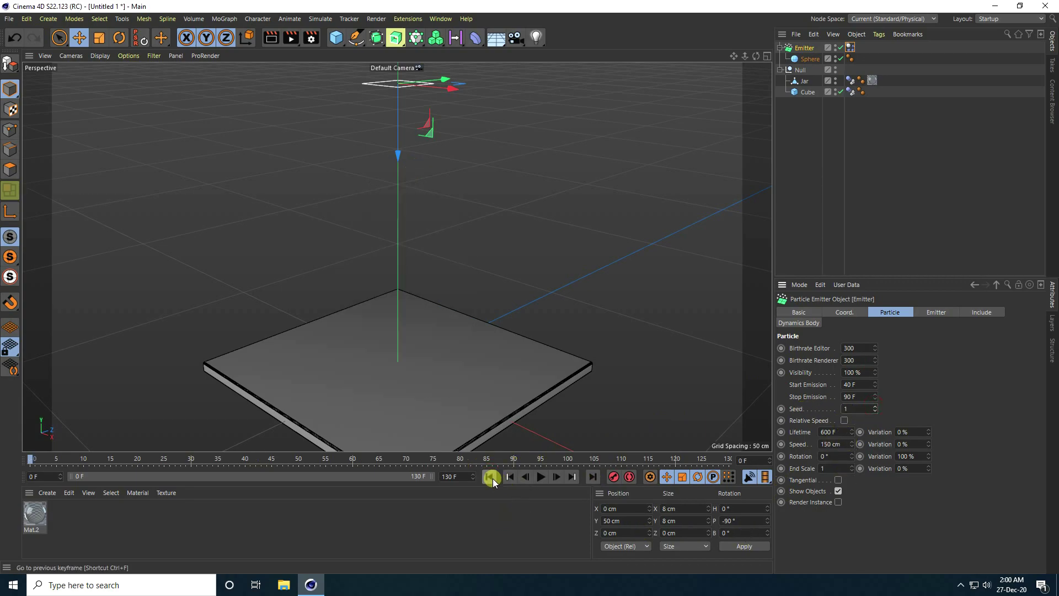
{"action": "left_click", "coordinate": [540, 476]}
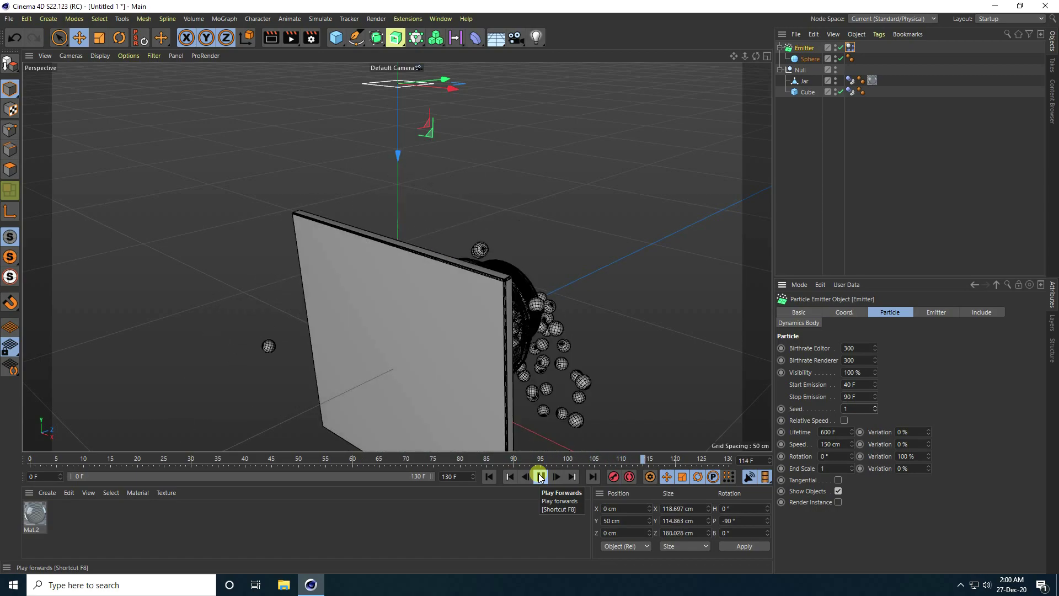
{"action": "left_click", "coordinate": [541, 476]}
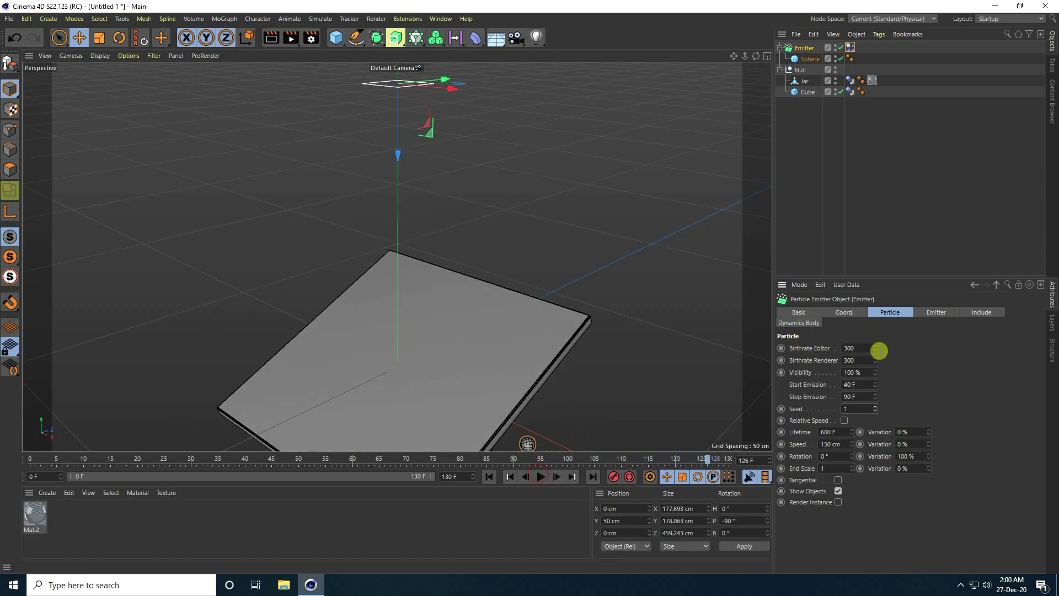
Step: Lower the birthrate to 280 and replay the simulation from frame 0
{"action": "left_click", "coordinate": [858, 348]}
{"action": "type", "text": "280"}
{"action": "key", "text": "Return"}
{"action": "left_click", "coordinate": [489, 476]}
{"action": "left_click", "coordinate": [540, 476]}
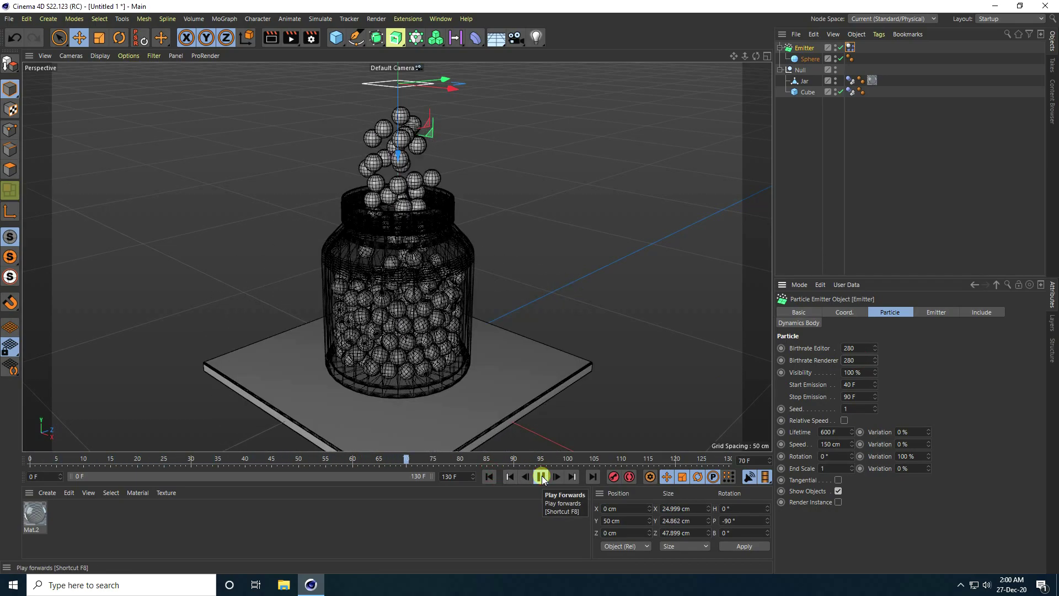
{"action": "scroll", "coordinate": [421, 278], "scroll_direction": "up", "scroll_amount": 3}
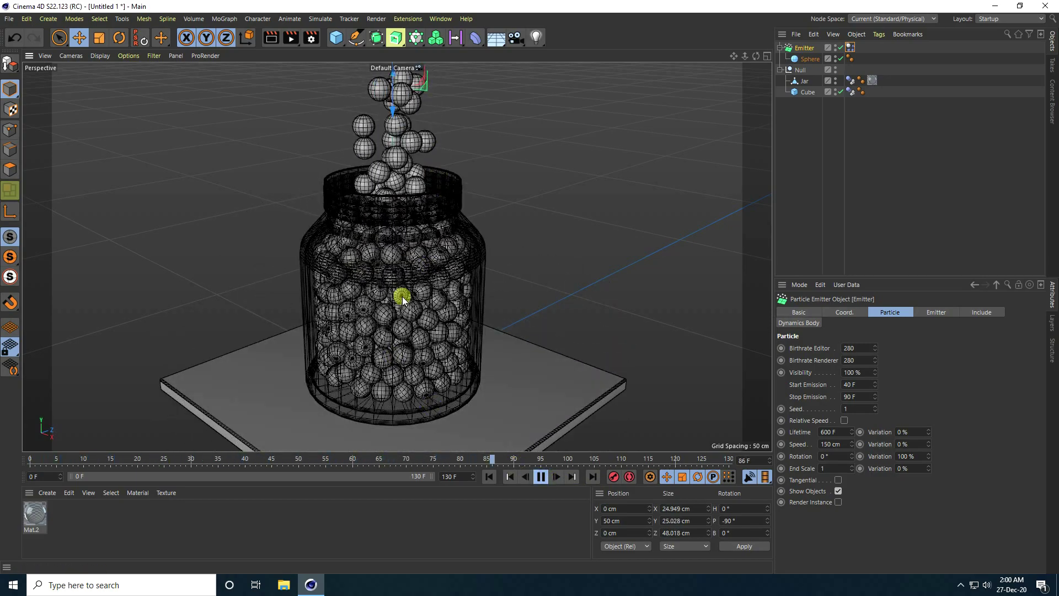
Step: Load materials from the 'new - Copy - Copy' file in the xmas folder
{"action": "left_click", "coordinate": [540, 477]}
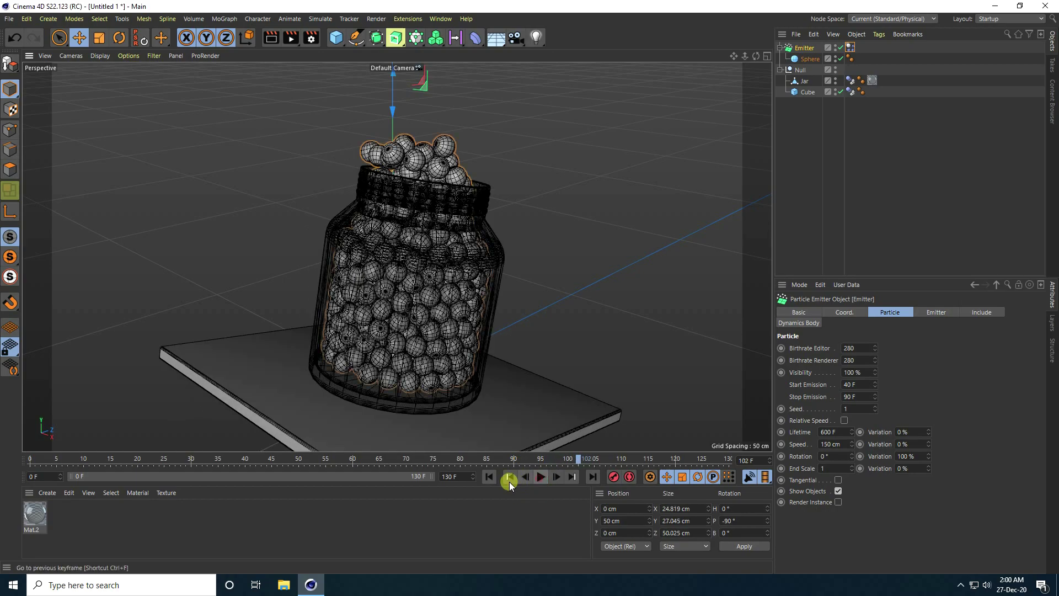
{"action": "left_click", "coordinate": [44, 490]}
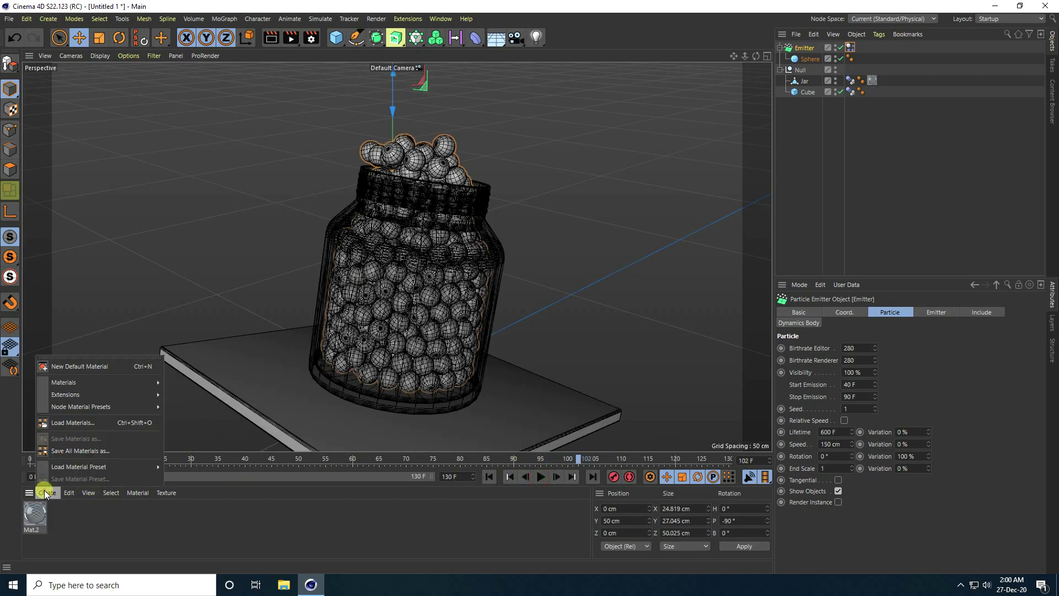
{"action": "left_click", "coordinate": [65, 422]}
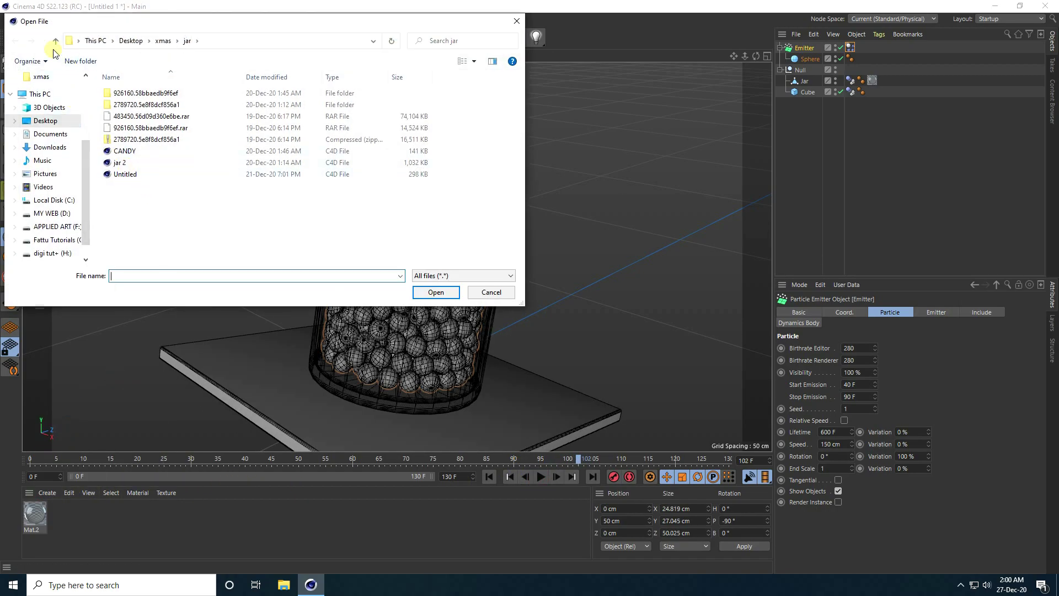
{"action": "left_click", "coordinate": [55, 41]}
{"action": "scroll", "coordinate": [395, 206], "scroll_direction": "down", "scroll_amount": 3}
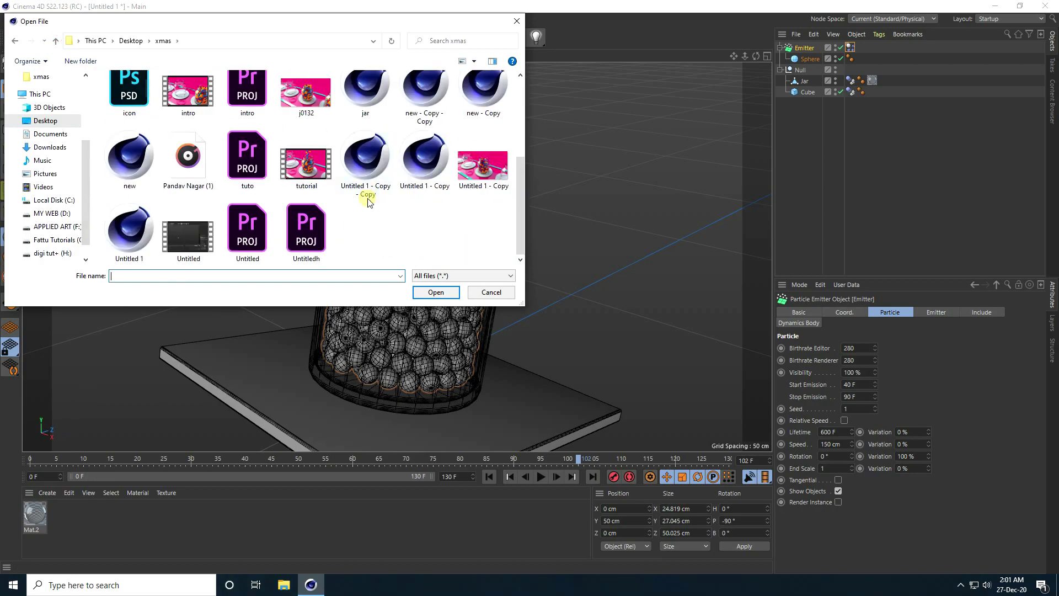
{"action": "left_click", "coordinate": [370, 173]}
{"action": "left_click", "coordinate": [425, 94]}
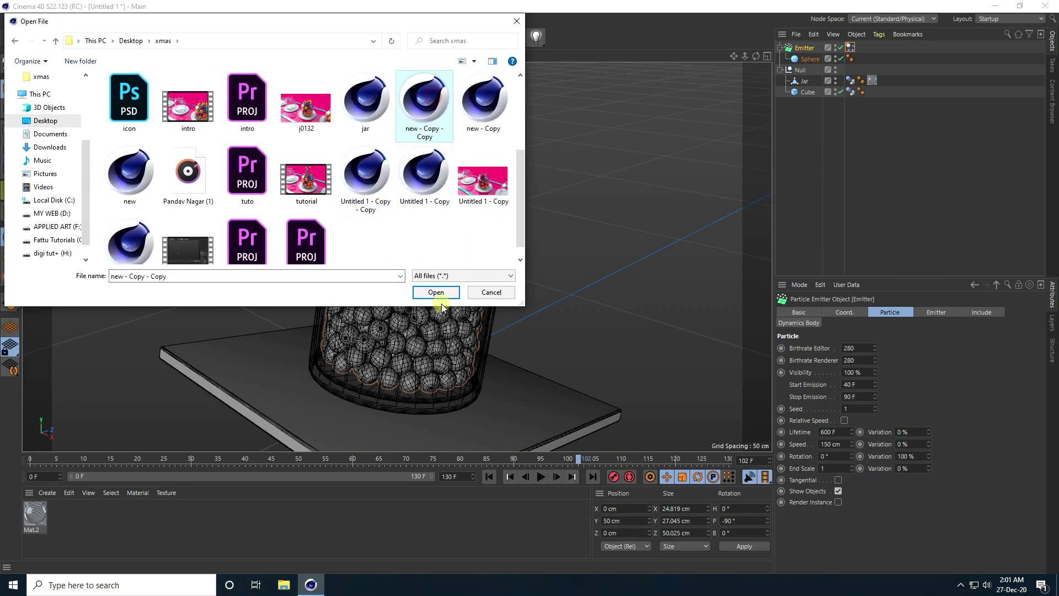
{"action": "left_click", "coordinate": [439, 296]}
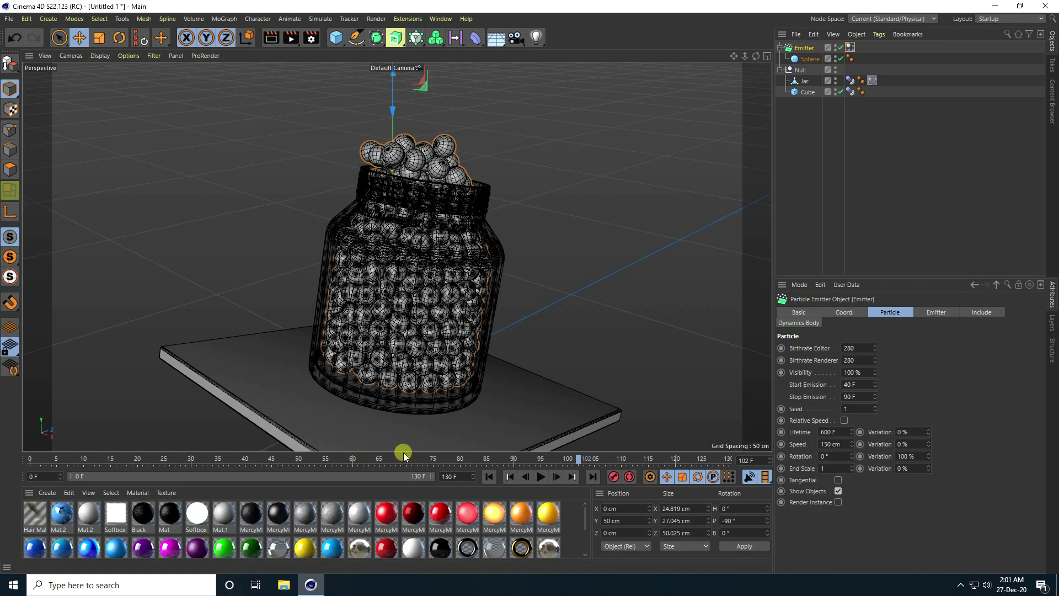
Step: Copy the Sphere twice under the Emitter and give the spheres yellow, red and blue materials
{"action": "left_click", "coordinate": [810, 61]}
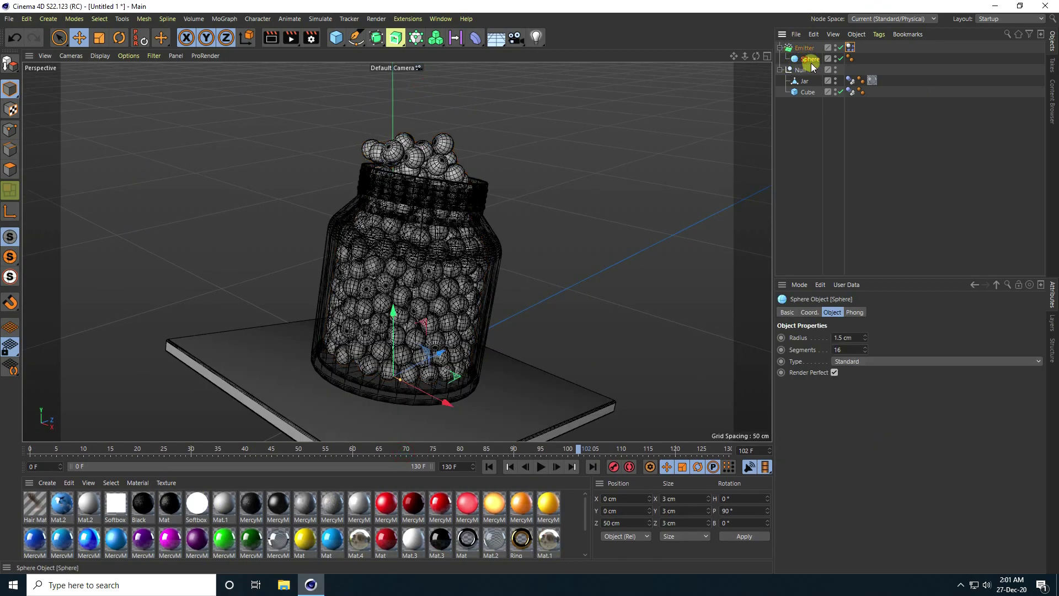
{"action": "left_click_drag", "start_coordinate": [809, 57], "coordinate": [810, 51], "text": "ctrl"}
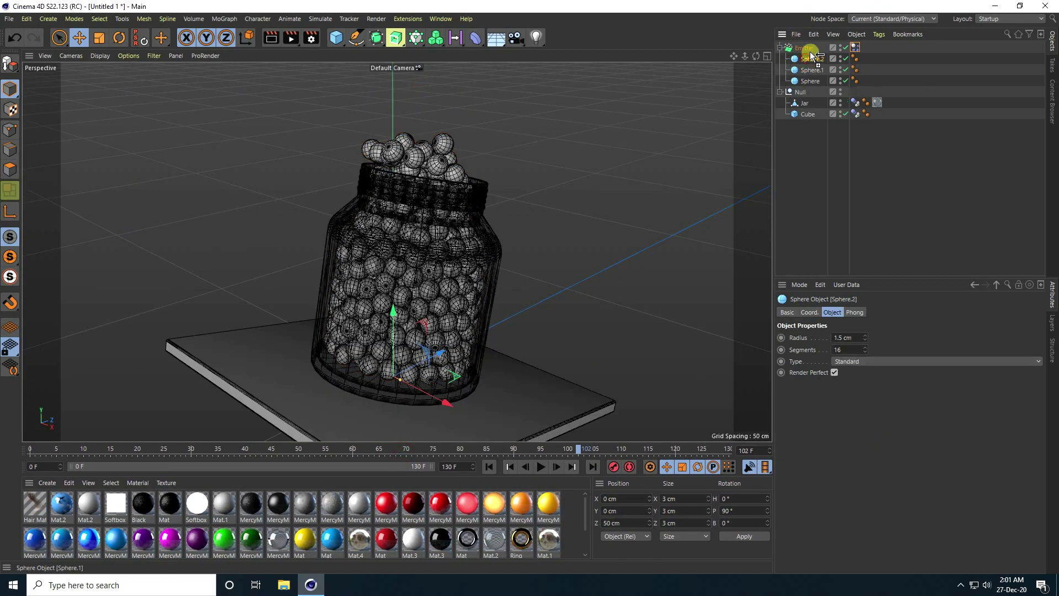
{"action": "left_click_drag", "start_coordinate": [801, 114], "coordinate": [859, 71]}
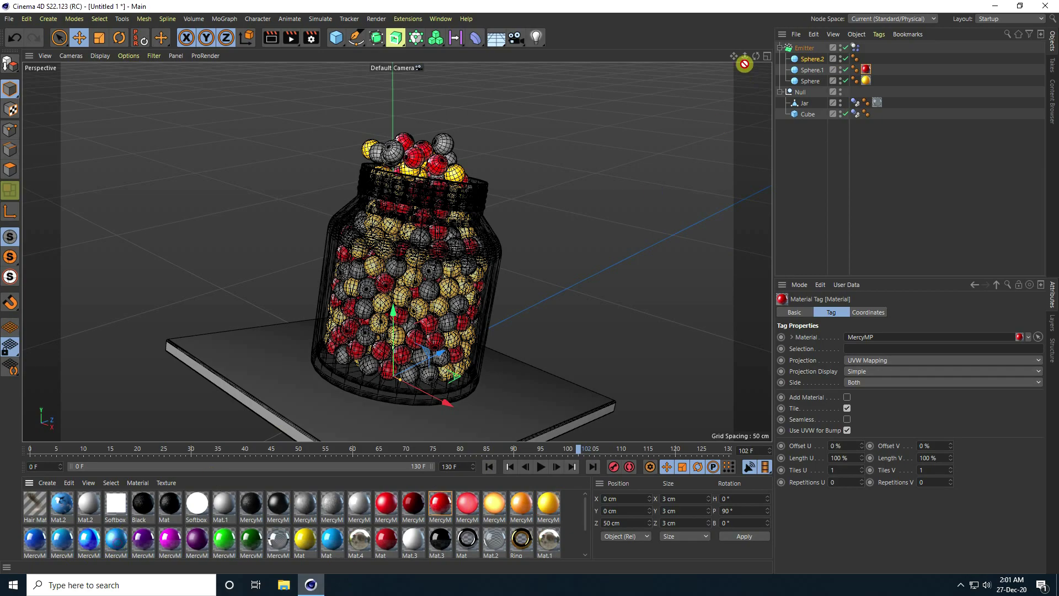
{"action": "left_click_drag", "start_coordinate": [821, 64], "coordinate": [821, 60]}
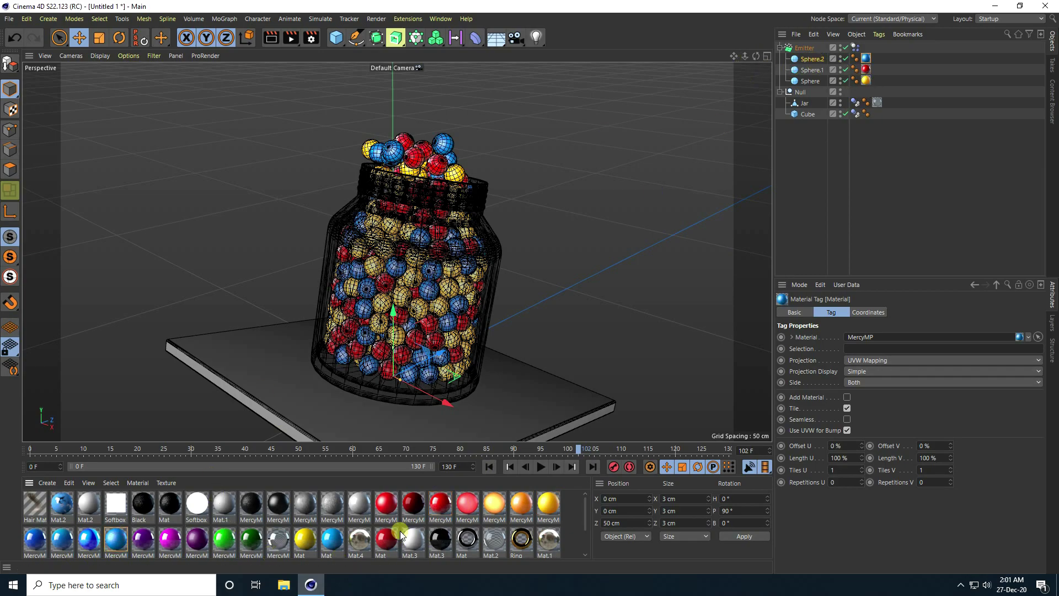
Step: Apply Mat.3 to the plate Cube and replay the simulation from the start to check the colours
{"action": "left_click_drag", "start_coordinate": [408, 544], "coordinate": [808, 116]}
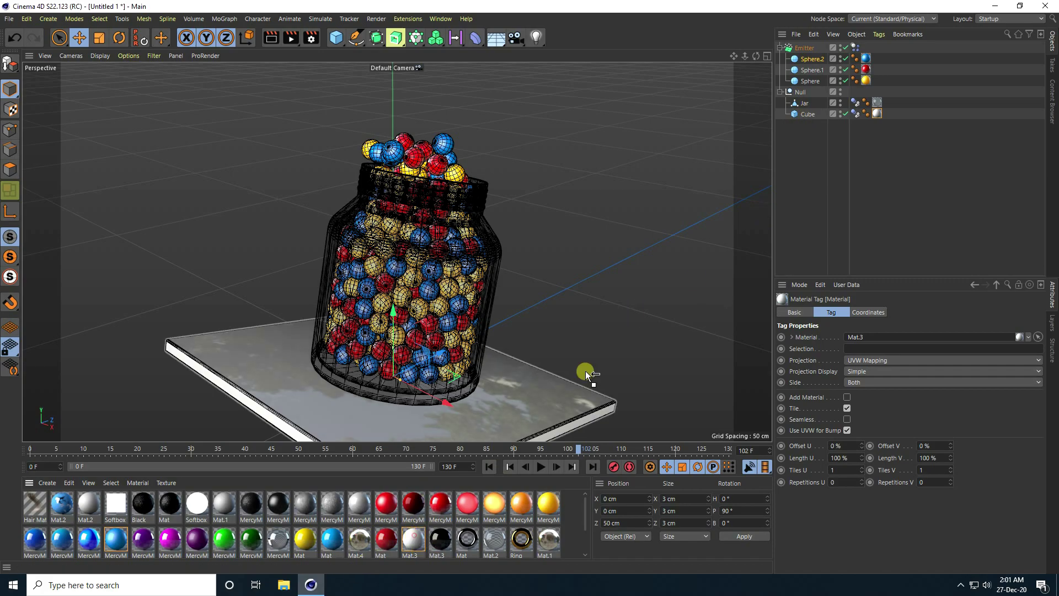
{"action": "left_click", "coordinate": [489, 466]}
{"action": "left_click", "coordinate": [542, 467]}
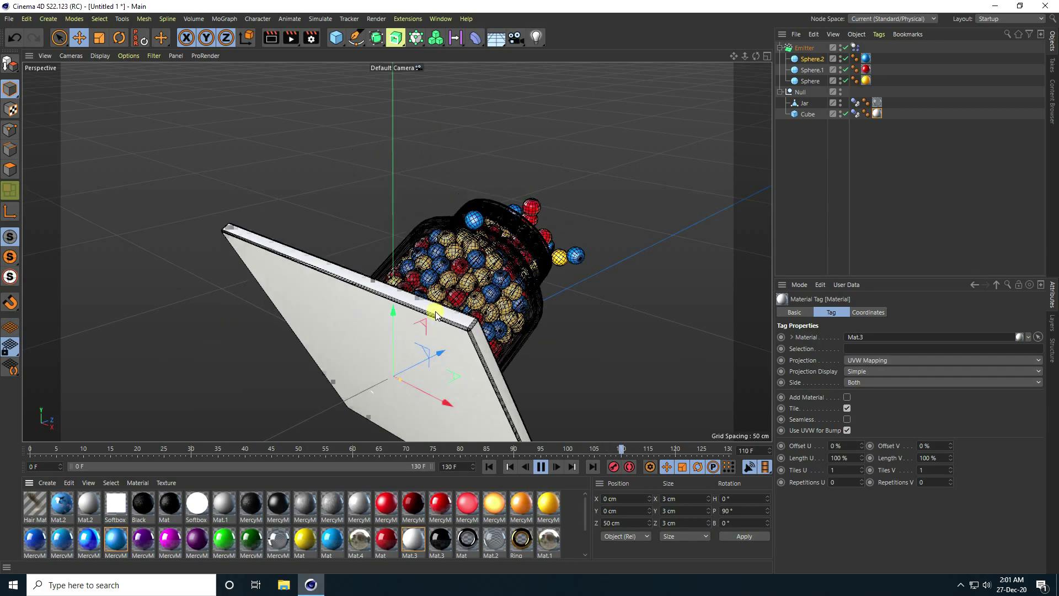
Step: Stop and rewind the playback, then collapse the Emitter and Null hierarchies
{"action": "left_click", "coordinate": [486, 467]}
{"action": "left_click", "coordinate": [485, 468]}
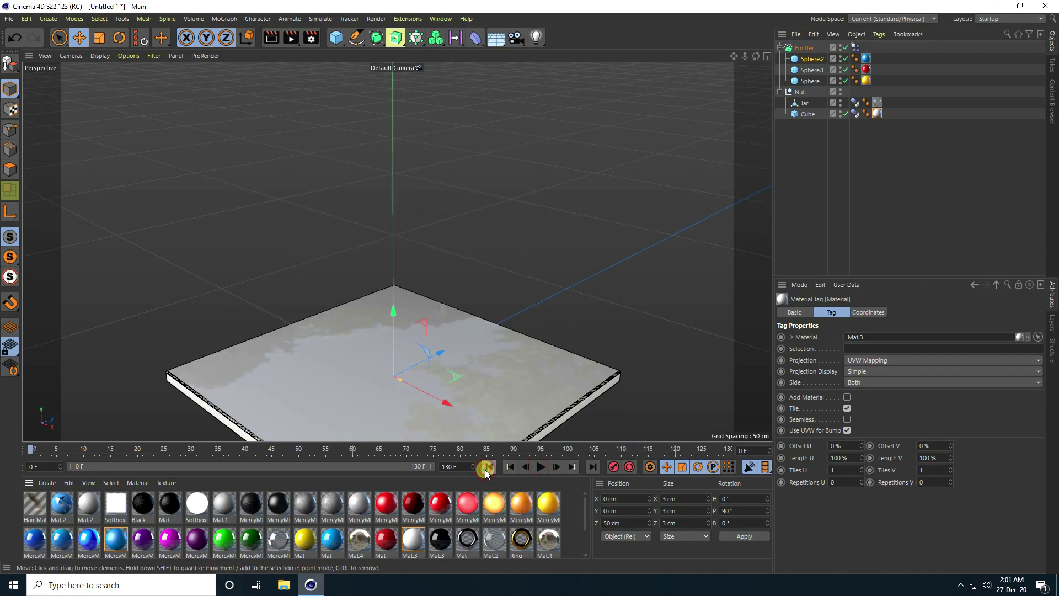
{"action": "left_click", "coordinate": [777, 49]}
{"action": "left_click", "coordinate": [779, 59]}
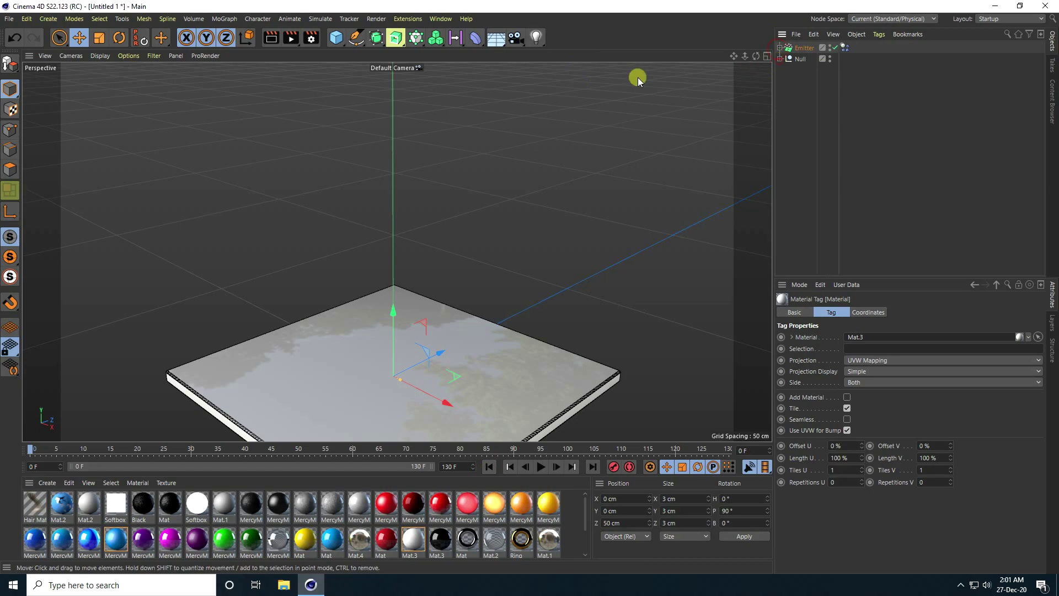
Step: Add a MoGraph Cloner and place the jar-and-plate Null under it
{"action": "left_click", "coordinate": [320, 19]}
{"action": "mouse_move", "coordinate": [251, 19]}
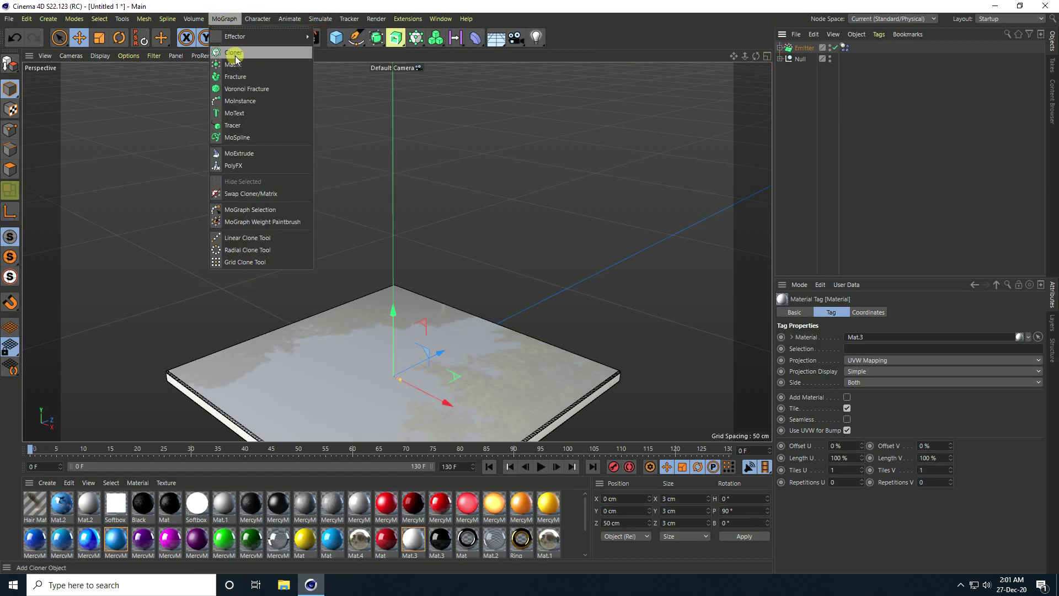
{"action": "left_click", "coordinate": [238, 50]}
{"action": "left_click_drag", "start_coordinate": [800, 71], "coordinate": [803, 66]}
Step: Set the Cloner's grid spacing to 50 cm along both X and Z
{"action": "left_click", "coordinate": [803, 60]}
{"action": "scroll", "coordinate": [365, 252], "scroll_direction": "down", "scroll_amount": 6}
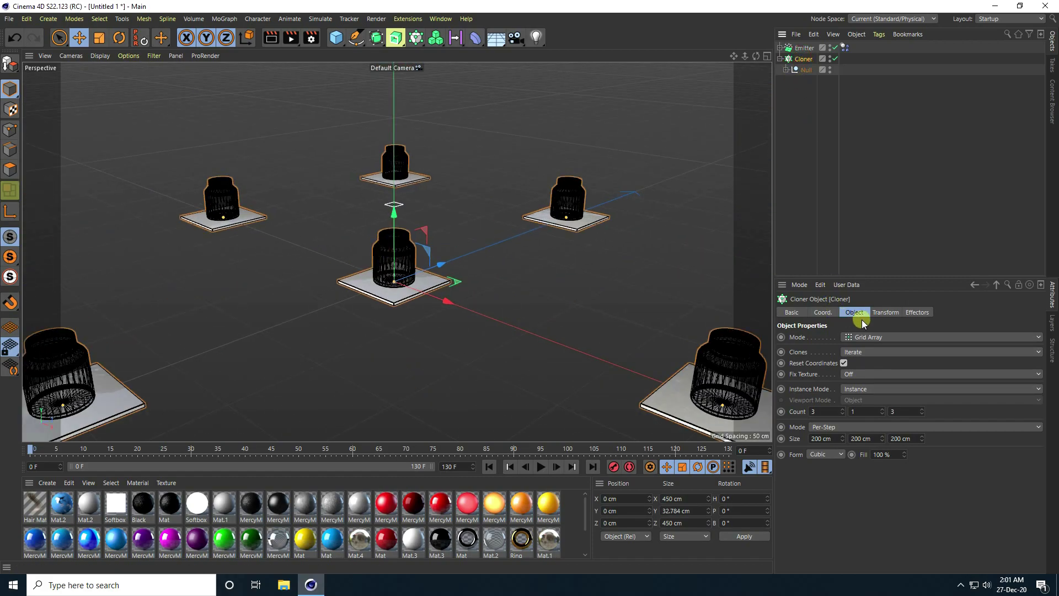
{"action": "double_click", "coordinate": [822, 438]}
{"action": "key", "text": "Return"}
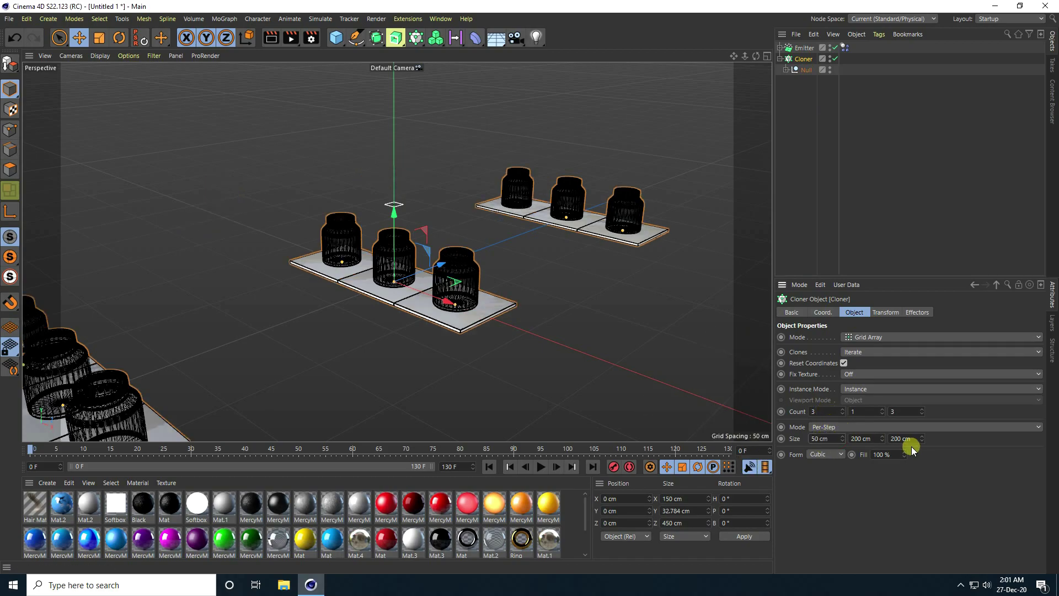
{"action": "type", "text": "50"}
{"action": "key", "text": "Return"}
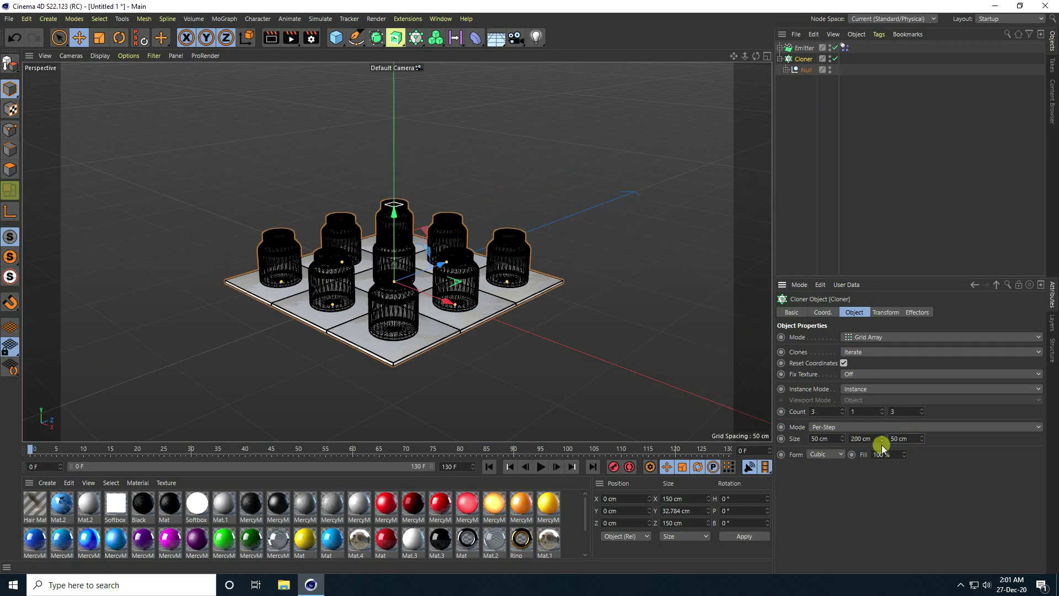
{"action": "scroll", "coordinate": [343, 211], "scroll_direction": "up", "scroll_amount": 5}
{"action": "scroll", "coordinate": [343, 211], "scroll_direction": "down", "scroll_amount": 2}
{"action": "scroll", "coordinate": [379, 221], "scroll_direction": "up", "scroll_amount": 3}
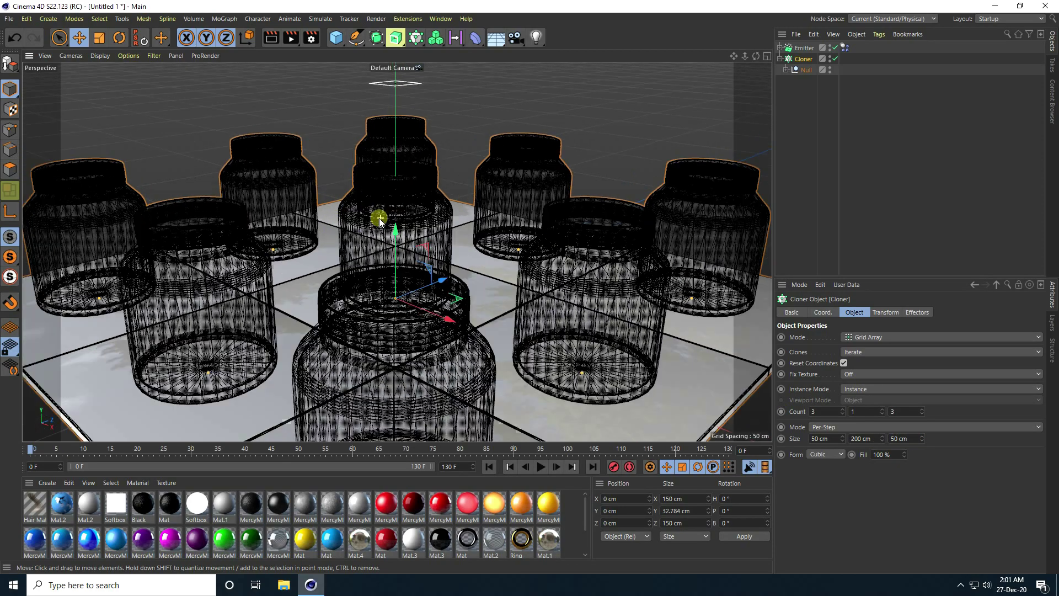
{"action": "scroll", "coordinate": [379, 227], "scroll_direction": "down", "scroll_amount": 2}
{"action": "scroll", "coordinate": [397, 244], "scroll_direction": "up", "scroll_amount": 3}
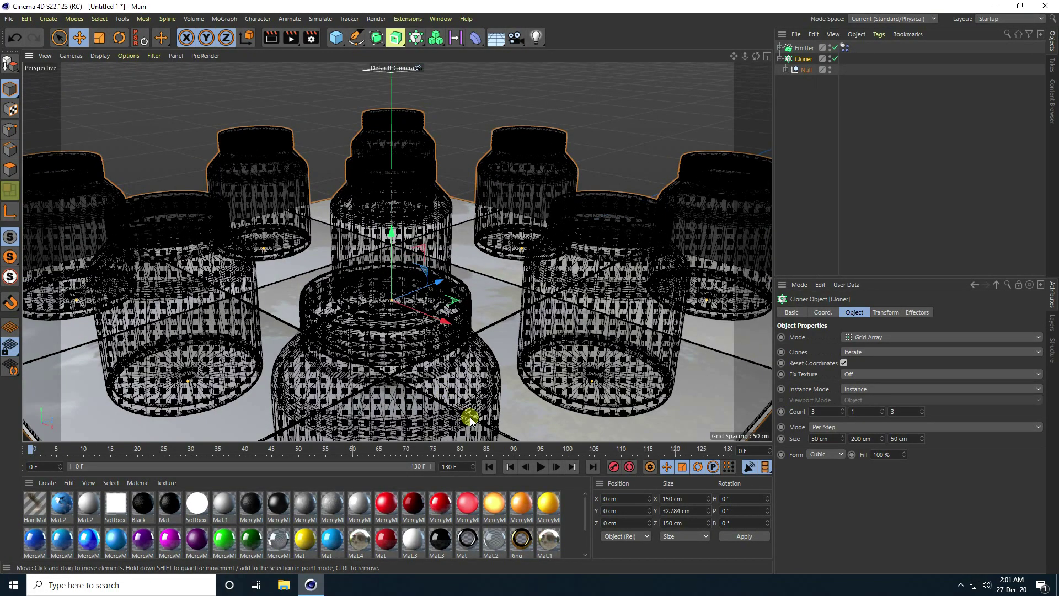
Step: Play the grid simulation to frame 75, then select the Emitter and maximise the Top view
{"action": "left_click", "coordinate": [540, 467]}
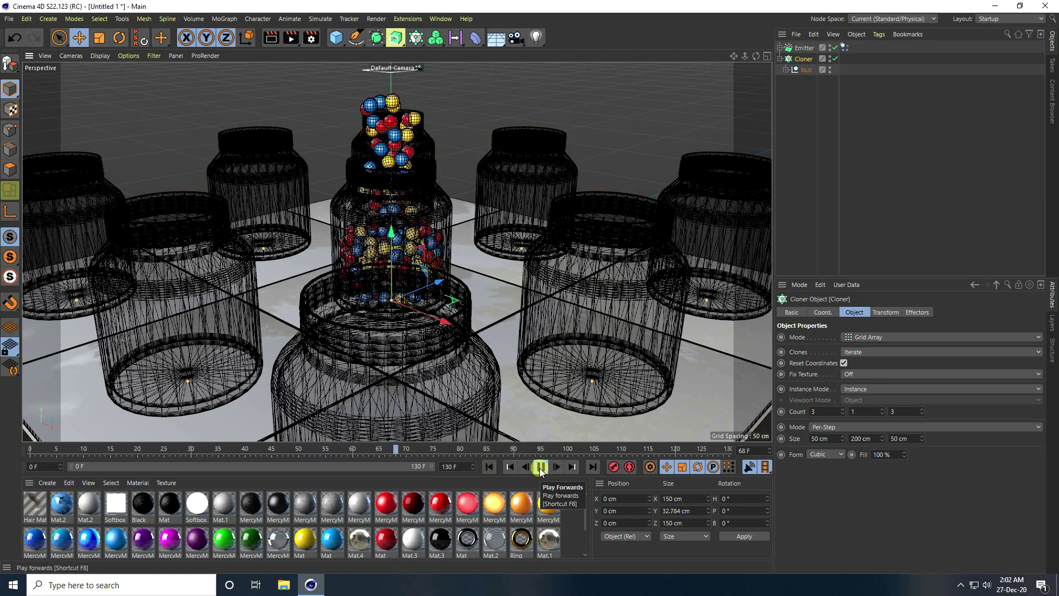
{"action": "left_click", "coordinate": [540, 467]}
{"action": "left_click", "coordinate": [804, 48]}
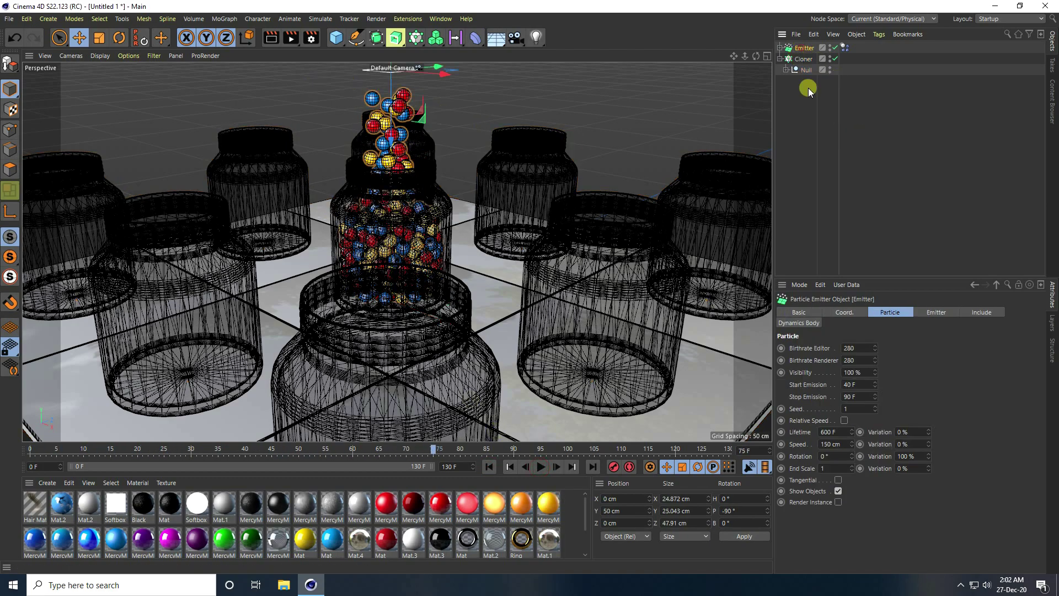
{"action": "middle_click", "coordinate": [385, 215]}
{"action": "middle_click", "coordinate": [481, 137]}
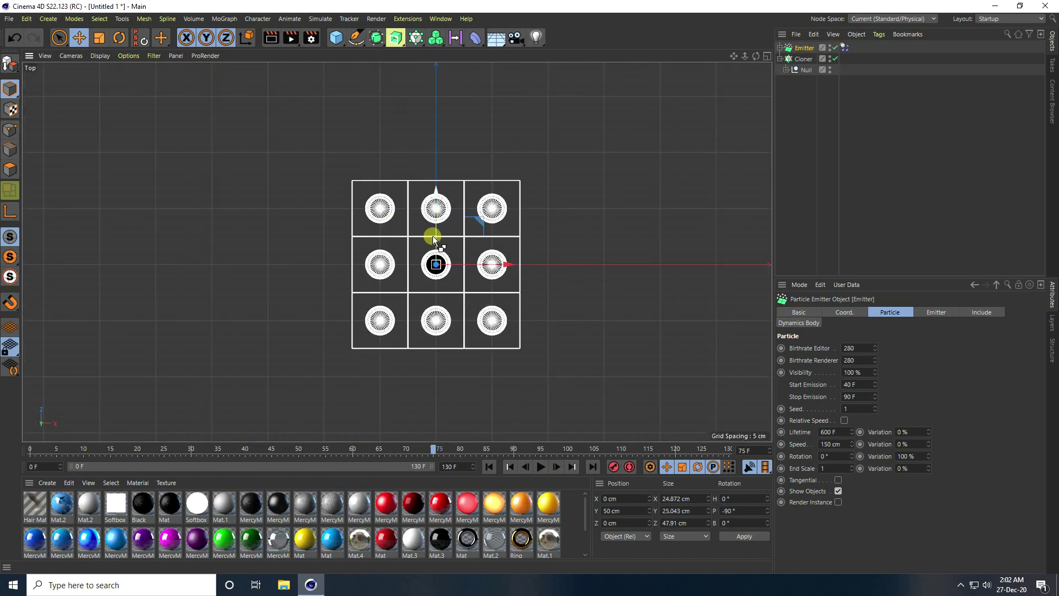
Step: Duplicate the Emitter and position the copy over a back-row jar in Top view
{"action": "key", "text": "ctrl+c"}
{"action": "key", "text": "ctrl+v"}
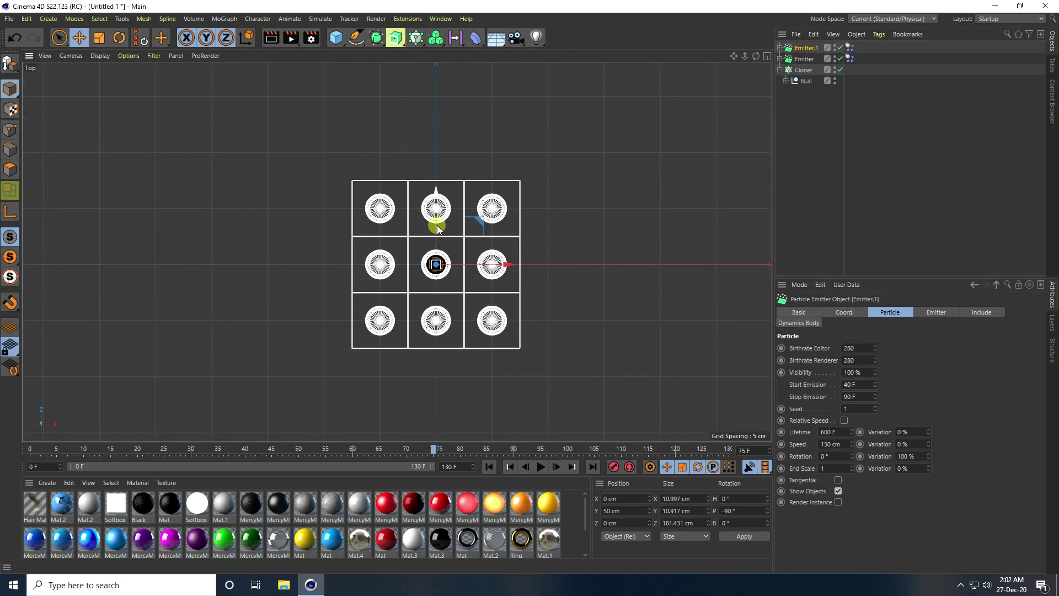
{"action": "key", "text": "Delete"}
{"action": "left_click", "coordinate": [804, 48]}
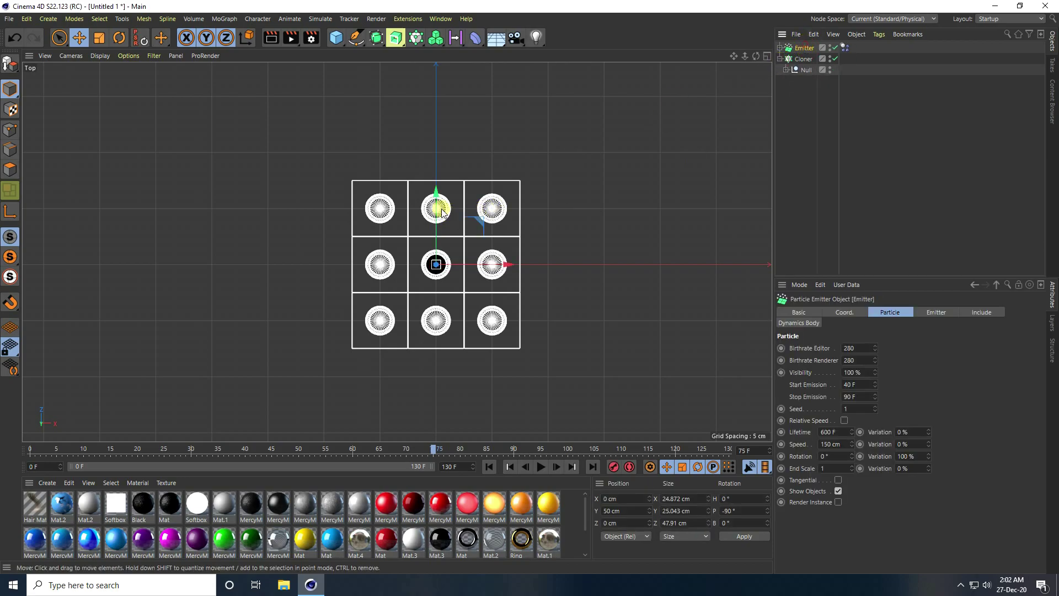
{"action": "scroll", "coordinate": [433, 238], "scroll_direction": "up", "scroll_amount": 3}
{"action": "scroll", "coordinate": [433, 239], "scroll_direction": "up", "scroll_amount": 2}
{"action": "left_click_drag", "start_coordinate": [443, 236], "coordinate": [445, 105]}
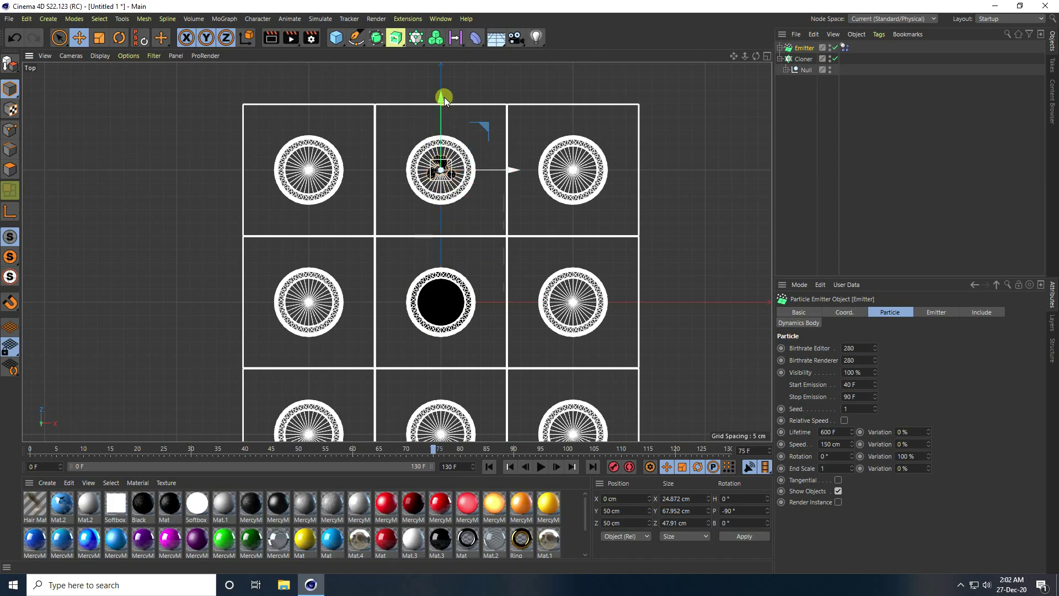
{"action": "left_click_drag", "start_coordinate": [509, 172], "coordinate": [421, 172]}
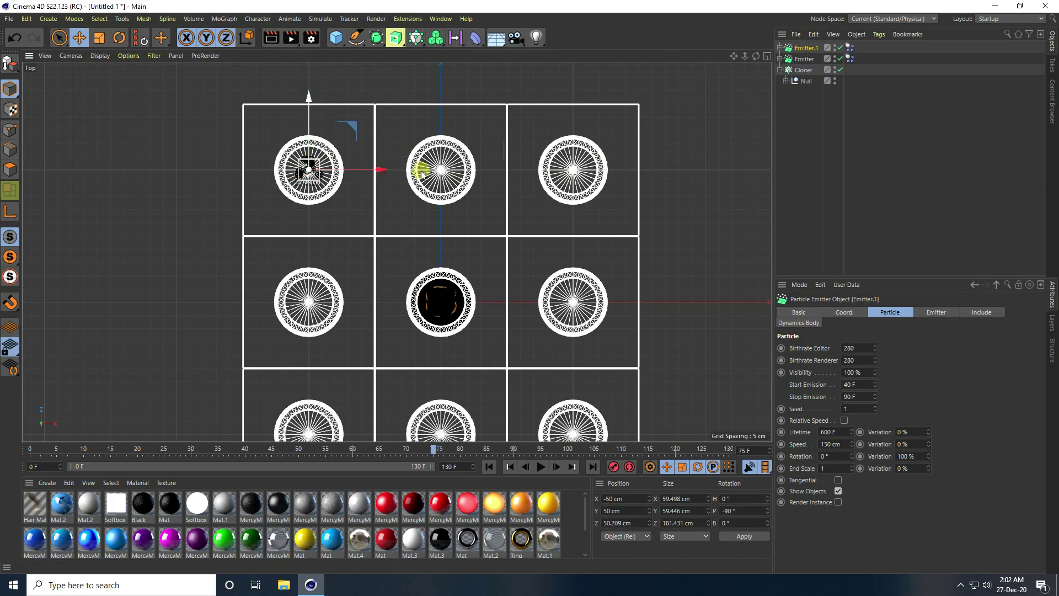
{"action": "mouse_move", "coordinate": [509, 172]}
{"action": "left_mouse_down", "text": "ctrl"}
{"action": "mouse_move", "coordinate": [387, 173]}
{"action": "mouse_move", "coordinate": [510, 175]}
{"action": "left_mouse_up", "text": "ctrl"}
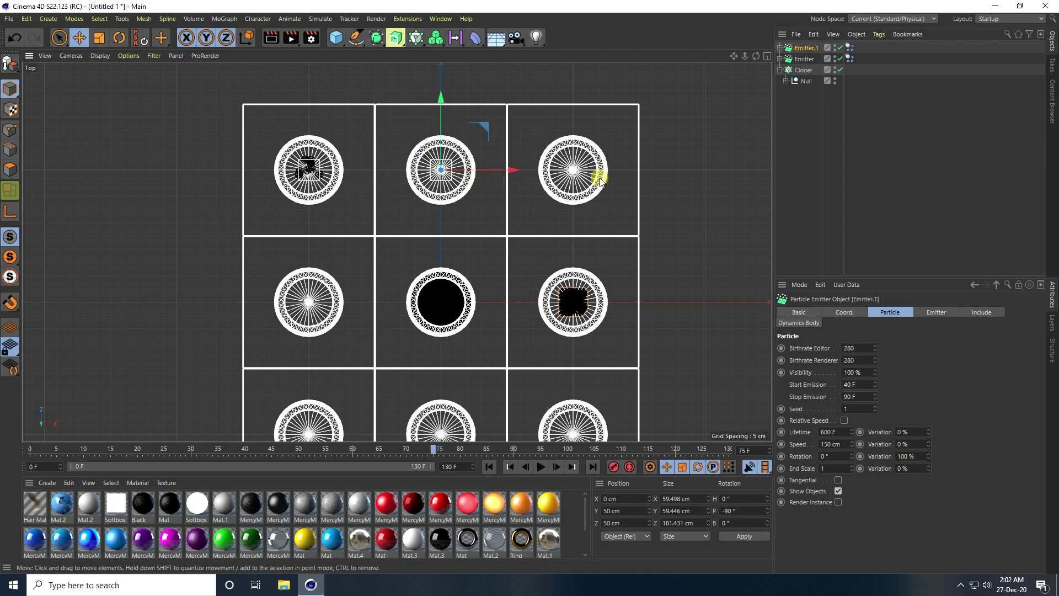
Step: Reselect the original Emitter, return to the Perspective view and rewind to the first frame
{"action": "left_click", "coordinate": [694, 244]}
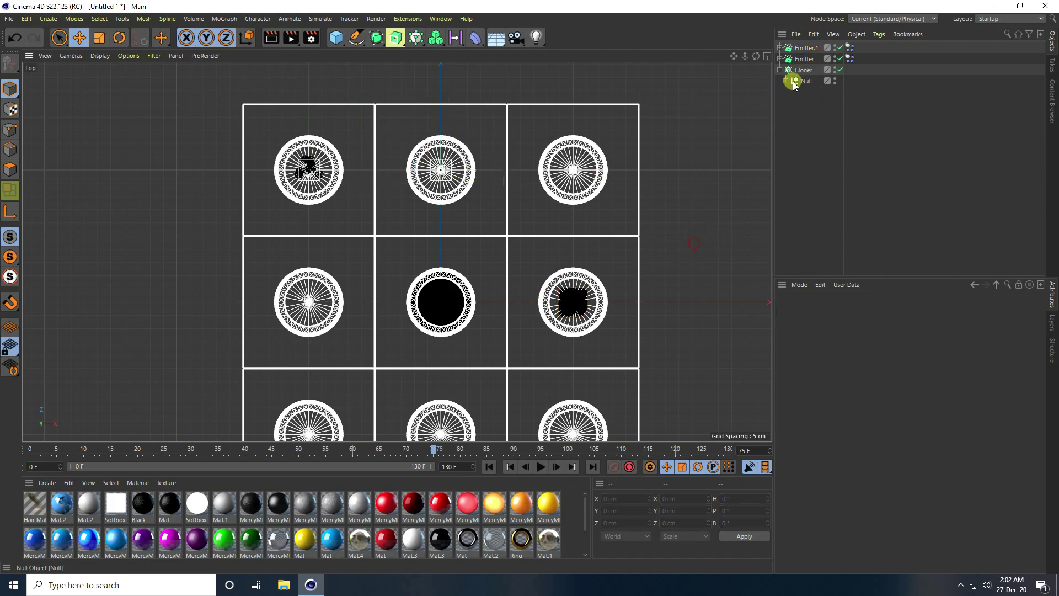
{"action": "left_click", "coordinate": [794, 59]}
{"action": "scroll", "coordinate": [531, 277], "scroll_direction": "up", "scroll_amount": 1}
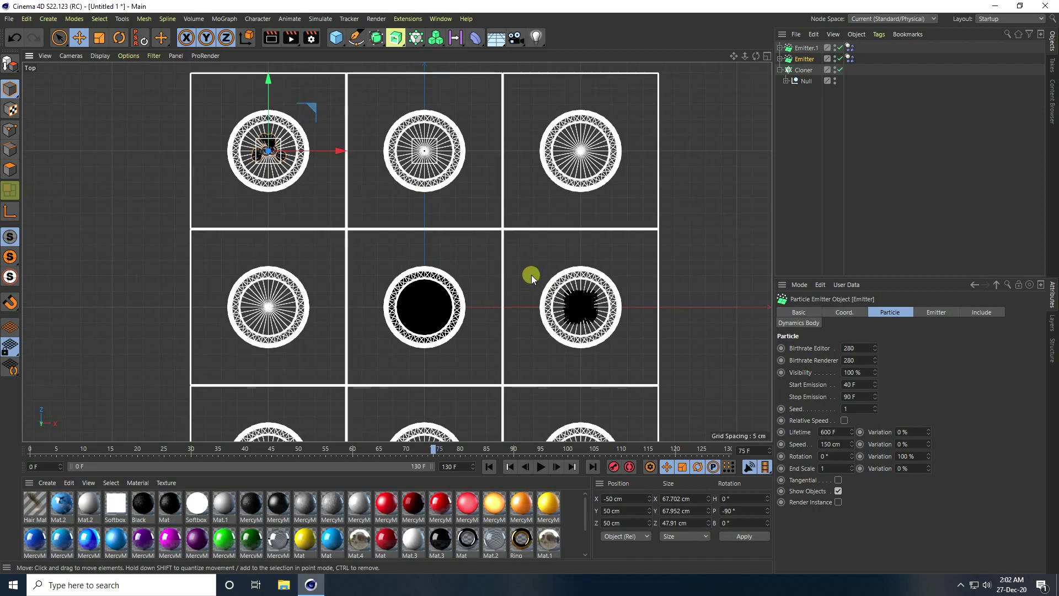
{"action": "middle_click", "coordinate": [283, 160]}
{"action": "middle_click", "coordinate": [243, 214]}
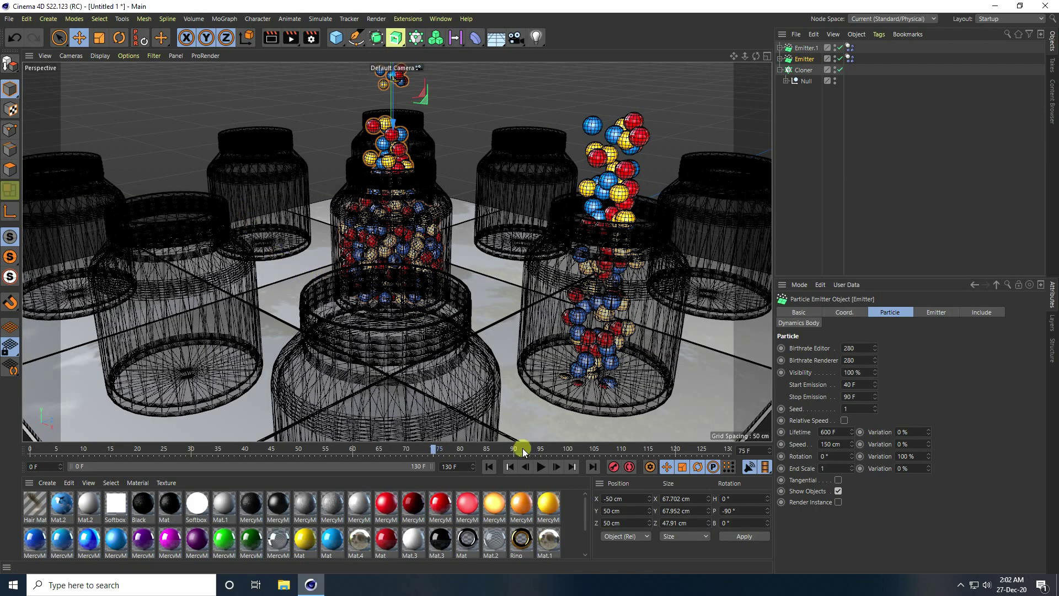
{"action": "left_click", "coordinate": [494, 469]}
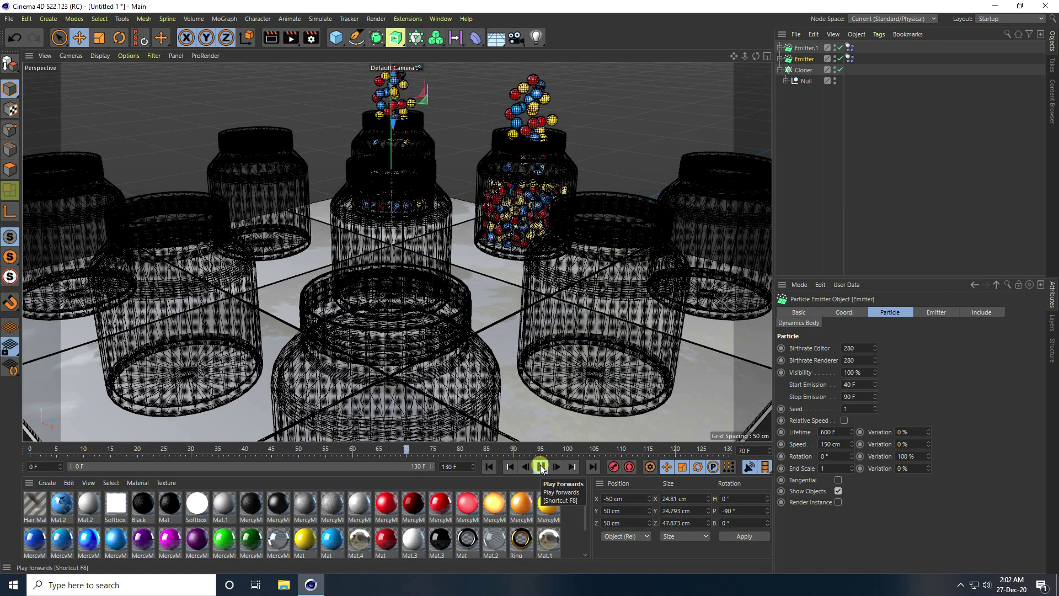
Step: In Top view, copy Emitter.1 along X over the third back-row jar
{"action": "middle_click", "coordinate": [511, 148]}
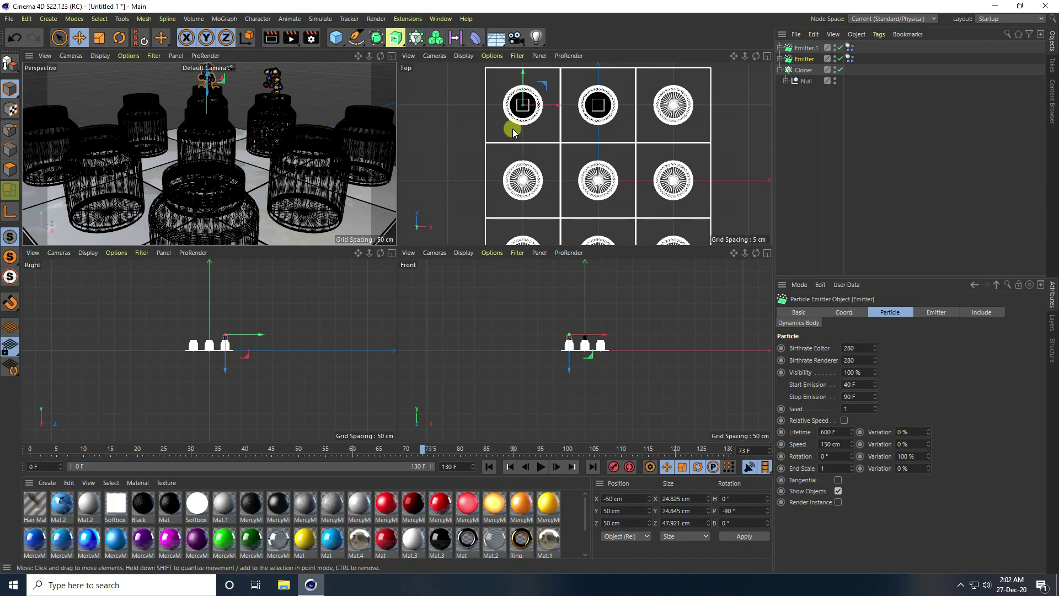
{"action": "middle_click", "coordinate": [512, 148]}
{"action": "left_click", "coordinate": [805, 48]}
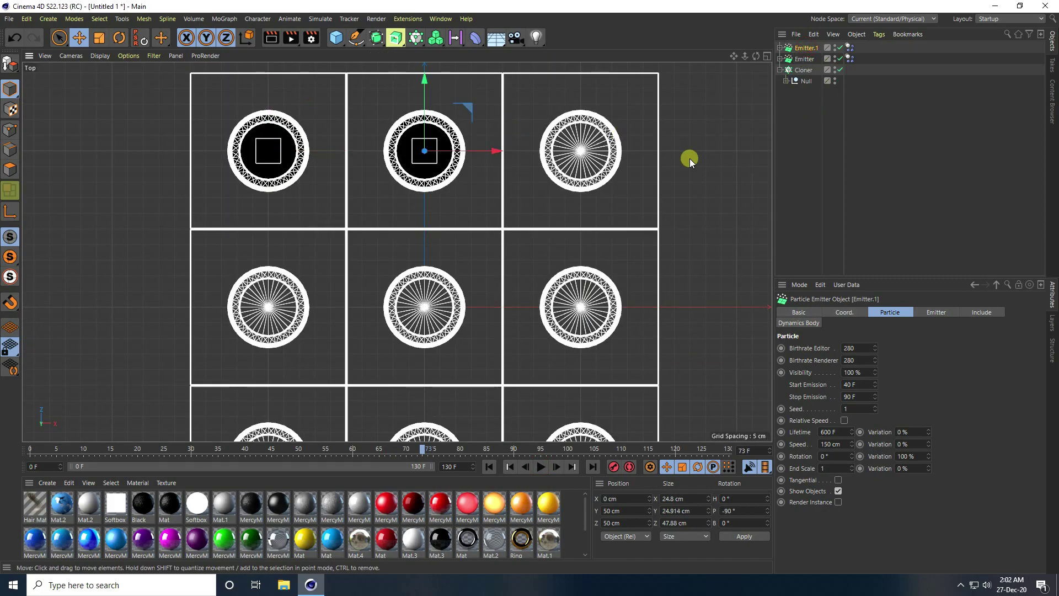
{"action": "left_click_drag", "start_coordinate": [495, 150], "coordinate": [651, 160], "text": "ctrl"}
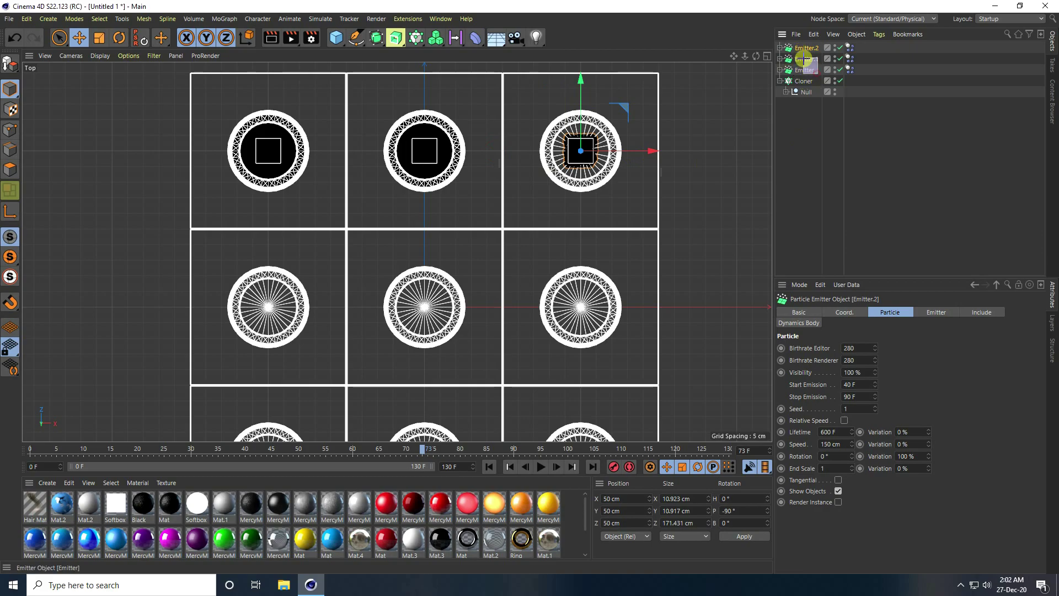
Step: Group all three emitters under a new Null with Alt+G and play from the start in Perspective
{"action": "left_click_drag", "start_coordinate": [800, 48], "coordinate": [800, 48]}
{"action": "key", "text": "alt+g"}
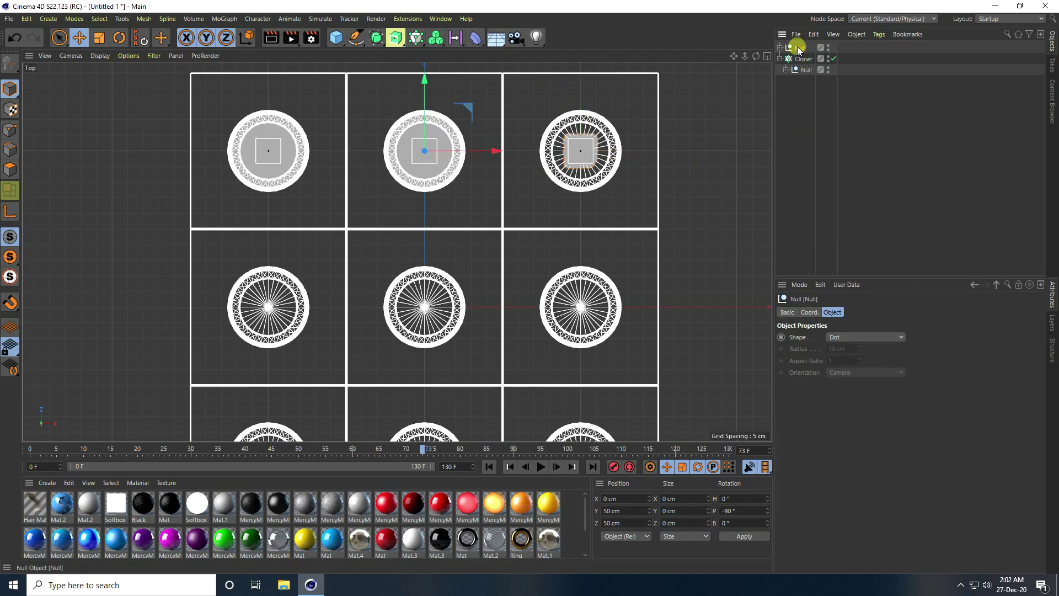
{"action": "left_click", "coordinate": [489, 467]}
{"action": "middle_click", "coordinate": [368, 202]}
{"action": "middle_click", "coordinate": [368, 201]}
{"action": "left_click", "coordinate": [540, 467]}
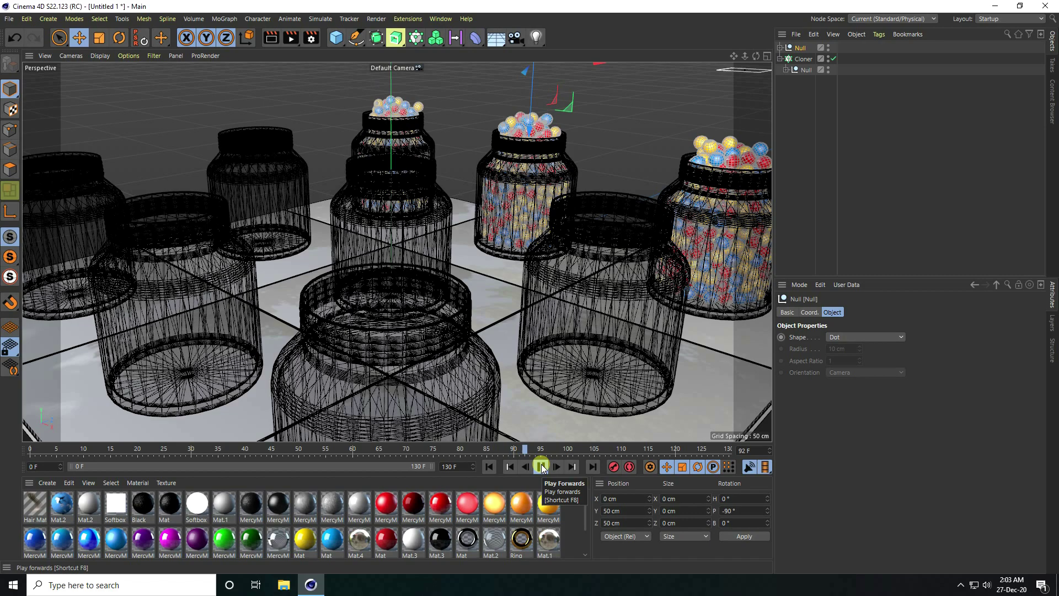
Step: Stop playback and uncheck Reset Coordinates on the Cloner
{"action": "left_click", "coordinate": [541, 467]}
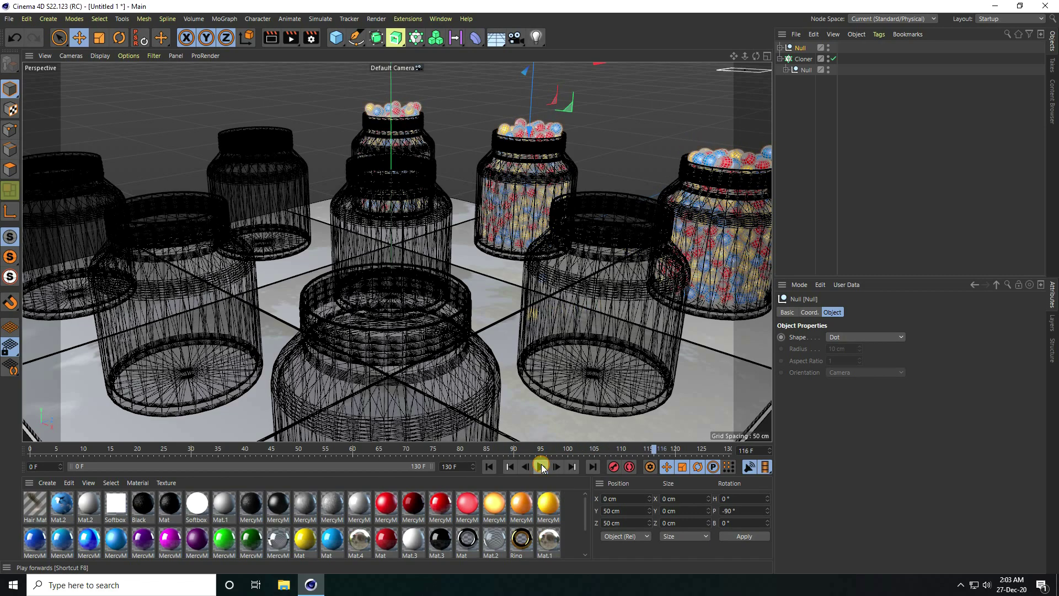
{"action": "left_click", "coordinate": [626, 320]}
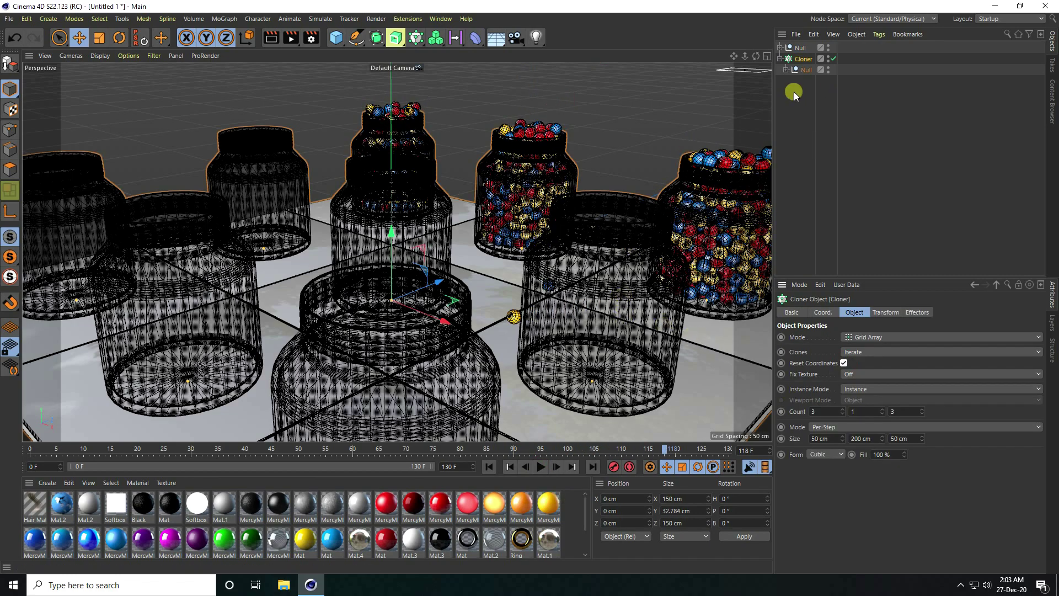
{"action": "left_click", "coordinate": [807, 69]}
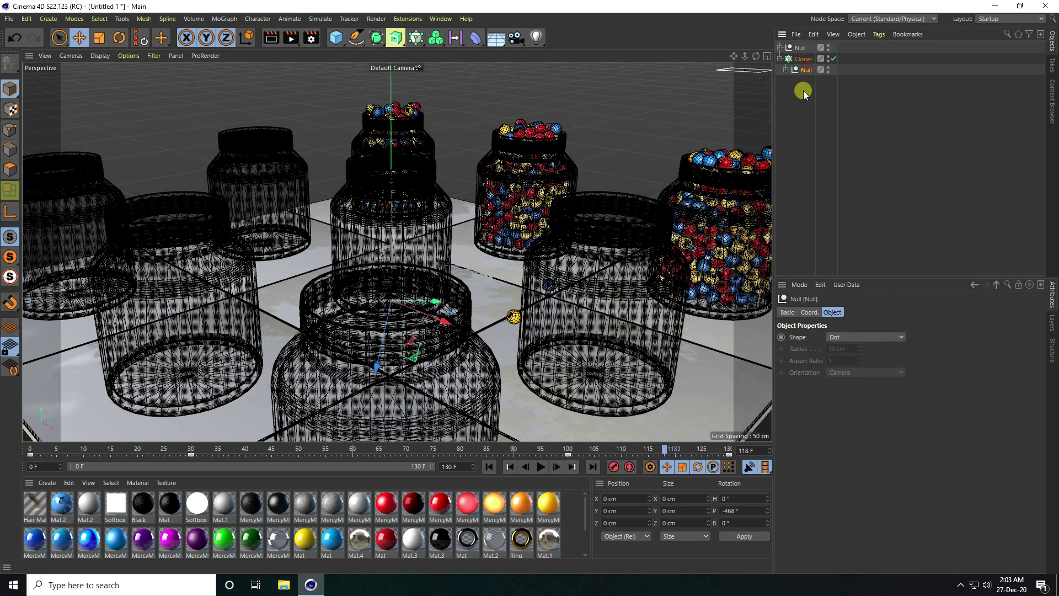
{"action": "left_click", "coordinate": [806, 59]}
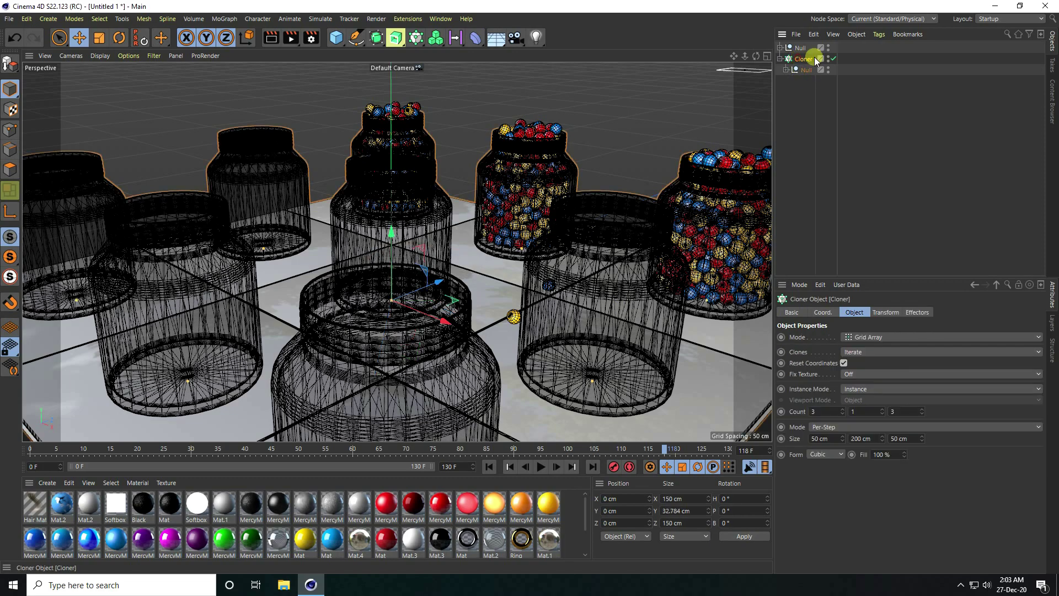
{"action": "left_click", "coordinate": [844, 363]}
Step: Replay the animation from the first frame and orbit to a lower view angle
{"action": "left_click", "coordinate": [489, 467]}
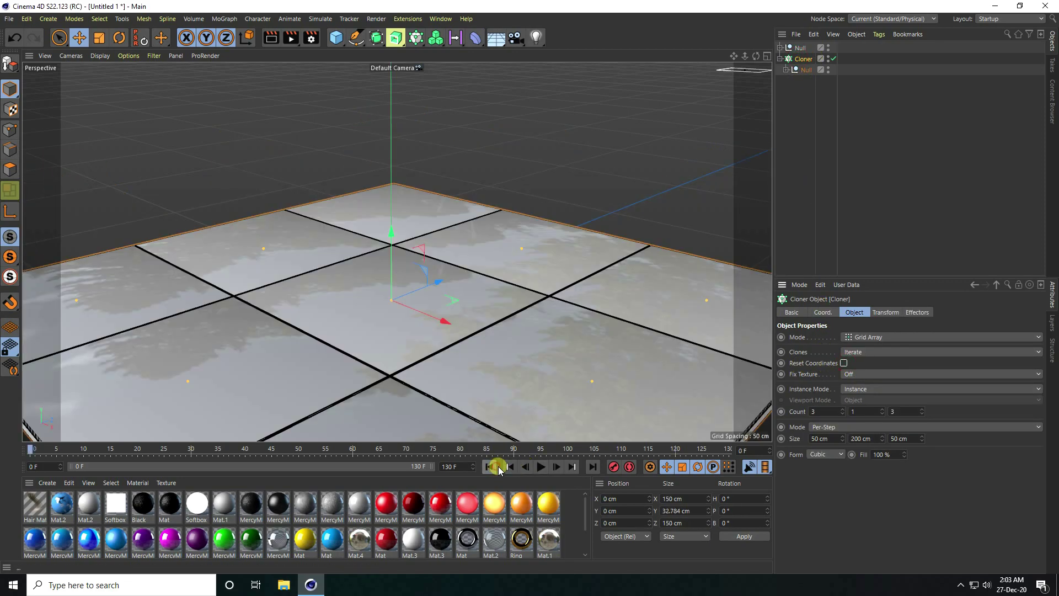
{"action": "left_click", "coordinate": [540, 468]}
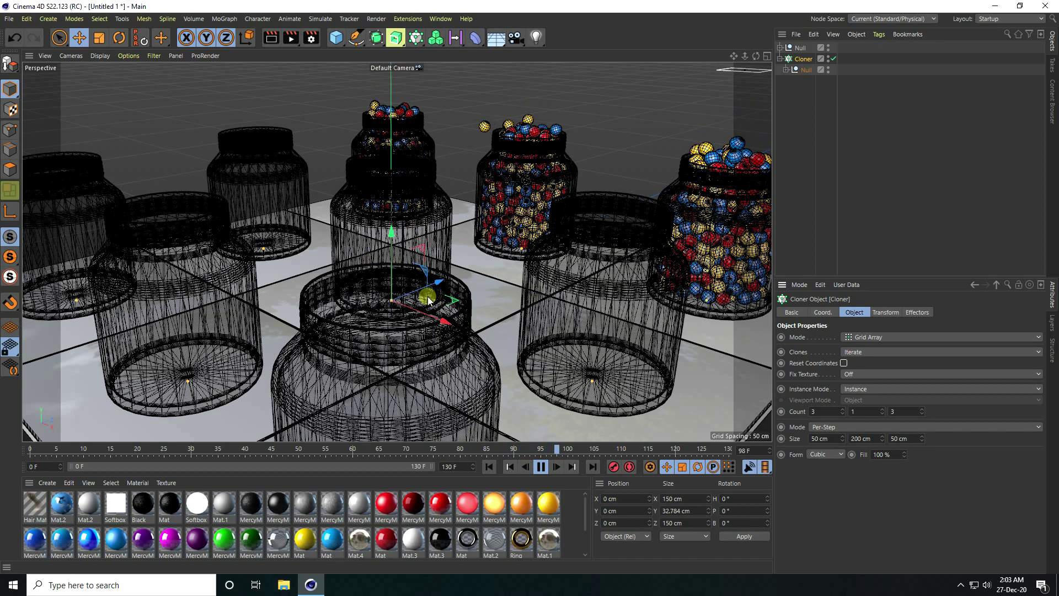
{"action": "left_click_drag", "start_coordinate": [406, 286], "coordinate": [544, 381], "text": "alt"}
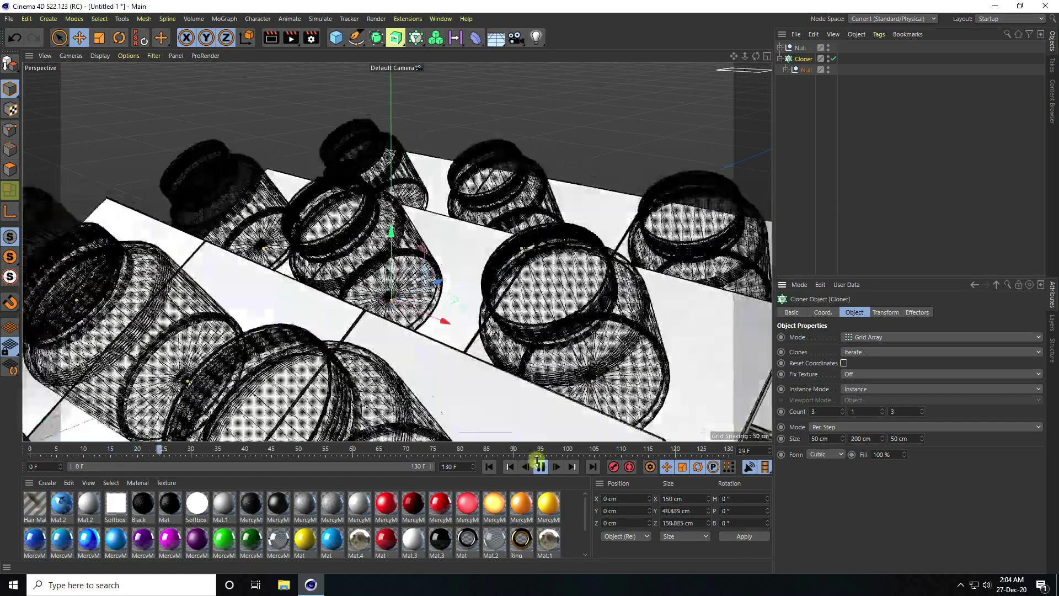
Step: Stop playback and, in Top view, copy the emitter Null onto the middle row of jars
{"action": "left_click", "coordinate": [540, 467]}
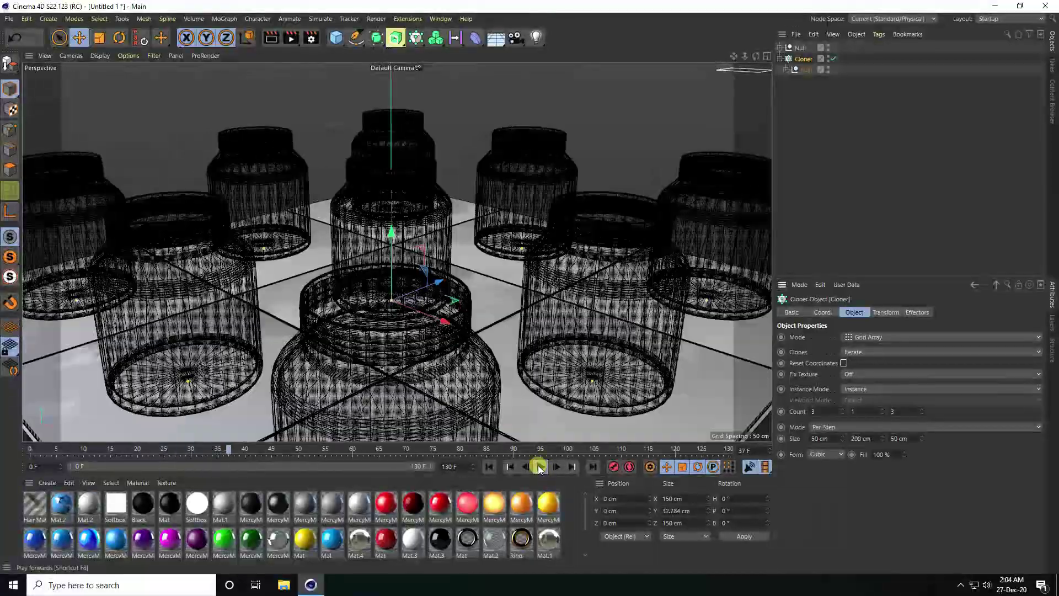
{"action": "middle_click", "coordinate": [540, 251]}
{"action": "middle_click", "coordinate": [538, 199]}
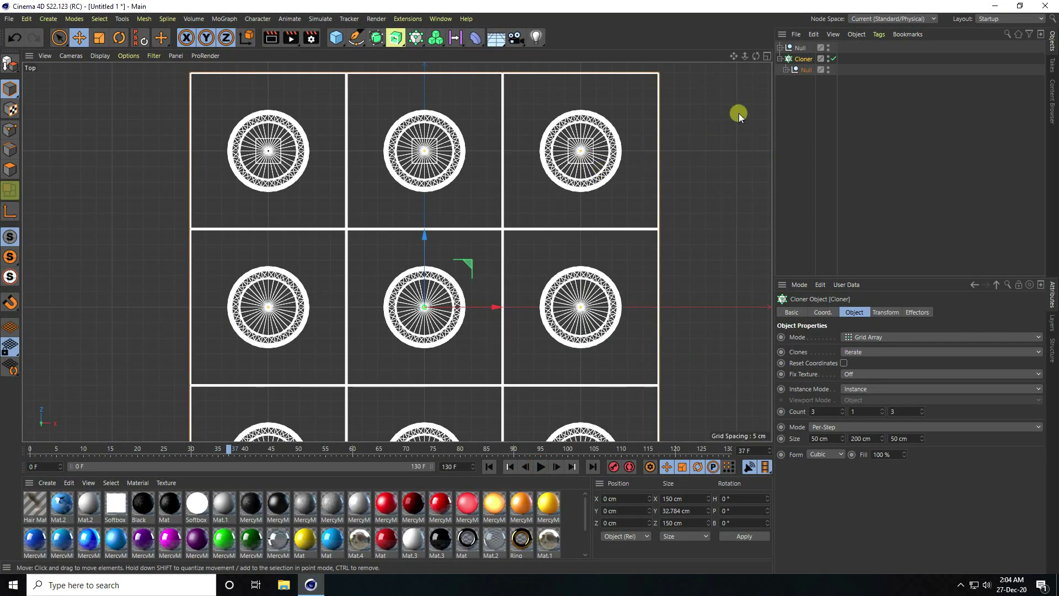
{"action": "left_click", "coordinate": [803, 47]}
{"action": "key", "text": "ctrl+c"}
{"action": "key", "text": "ctrl+v"}
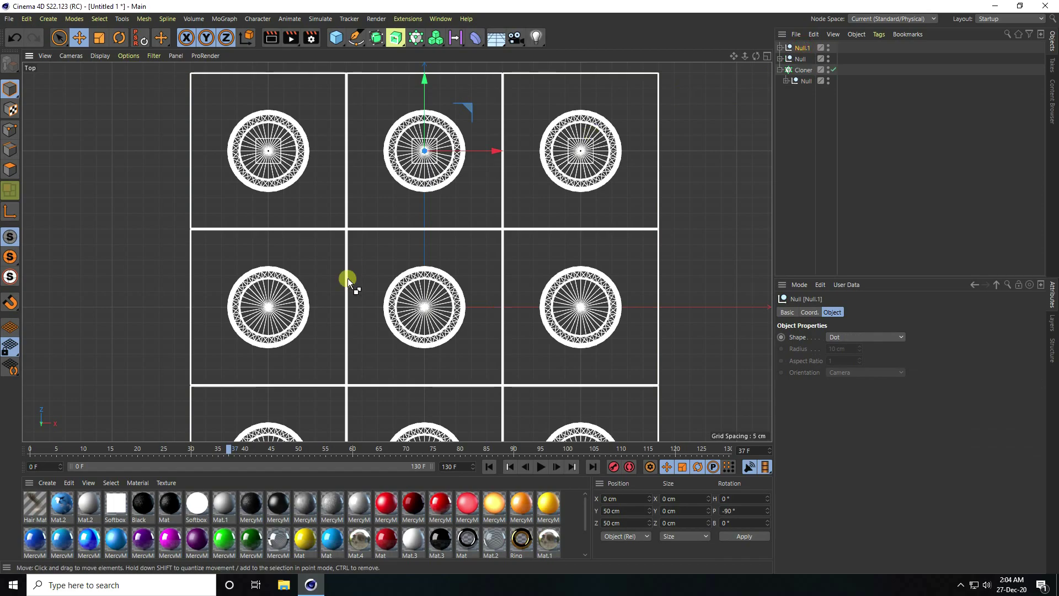
{"action": "left_click_drag", "start_coordinate": [425, 81], "coordinate": [419, 234]}
Step: Copy the emitter group again onto the front row, then return to Perspective and rewind
{"action": "scroll", "coordinate": [411, 221], "scroll_direction": "down", "scroll_amount": 5}
{"action": "scroll", "coordinate": [423, 317], "scroll_direction": "up", "scroll_amount": 5}
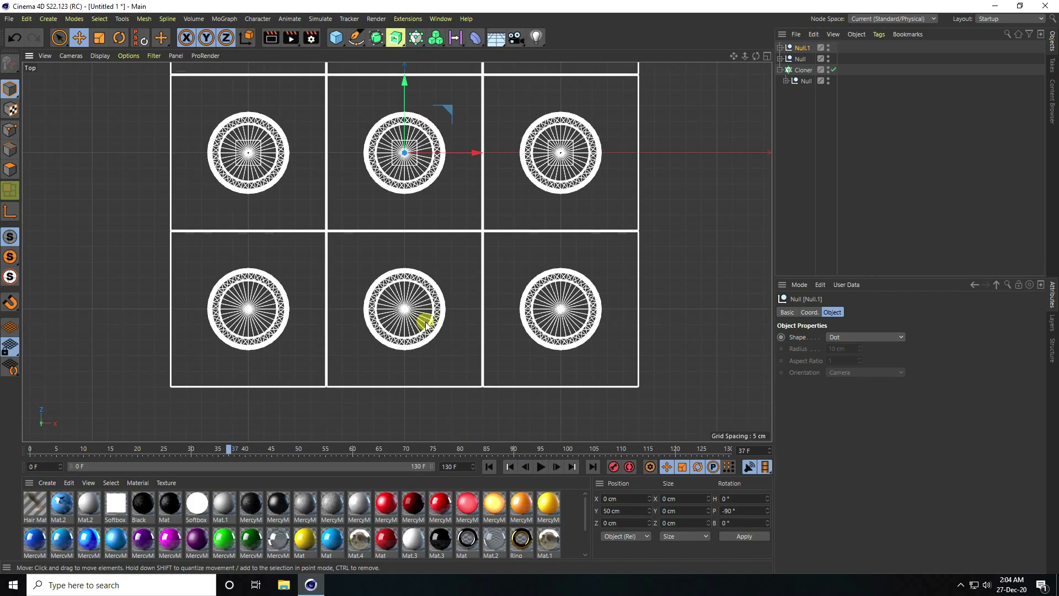
{"action": "key", "text": "ctrl+c"}
{"action": "key", "text": "ctrl+v"}
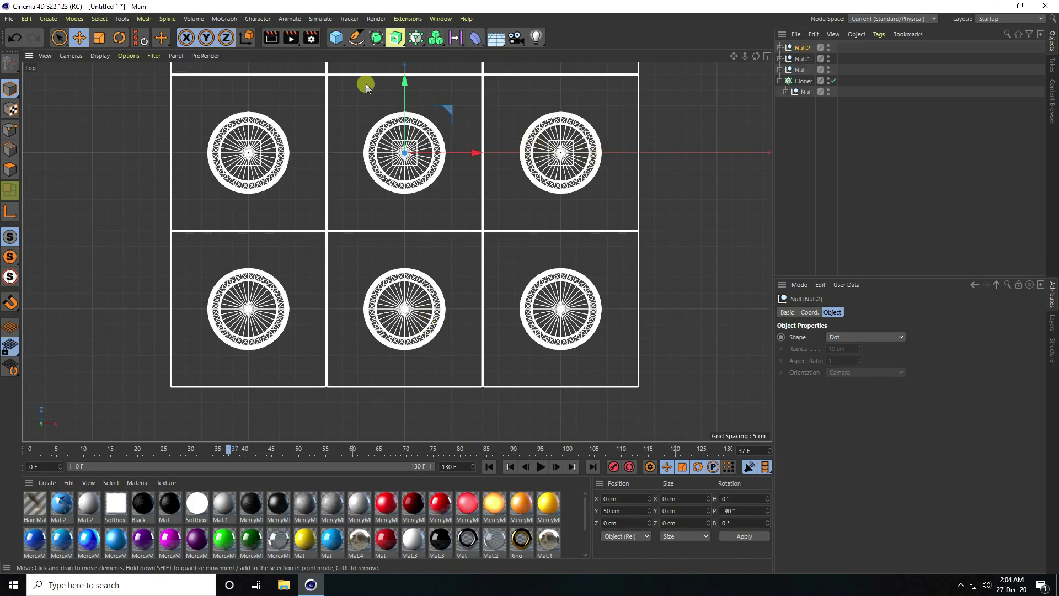
{"action": "left_click_drag", "start_coordinate": [399, 82], "coordinate": [407, 237]}
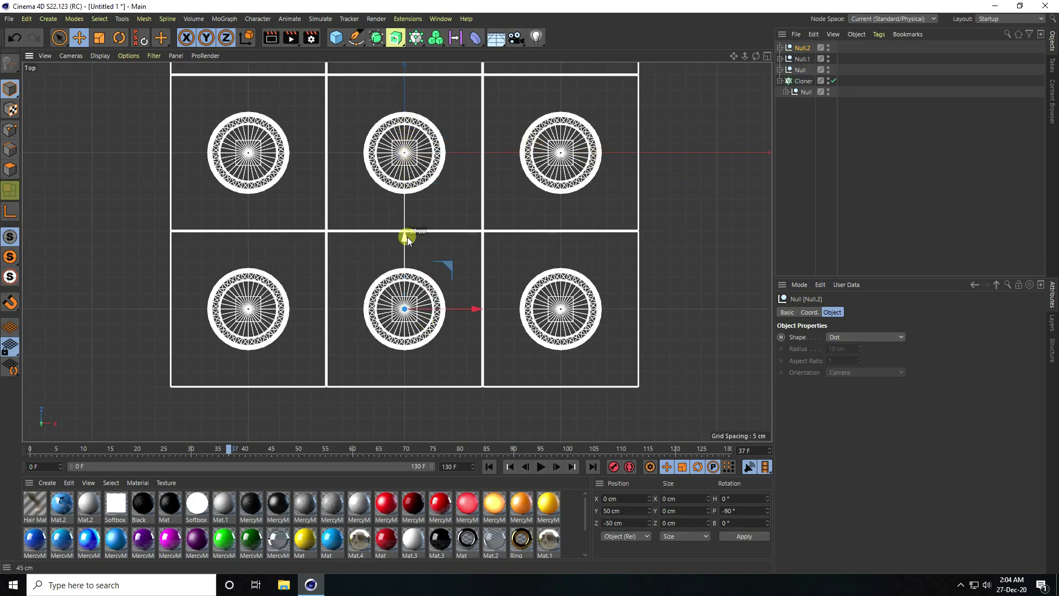
{"action": "middle_click", "coordinate": [407, 237]}
{"action": "middle_click", "coordinate": [282, 160]}
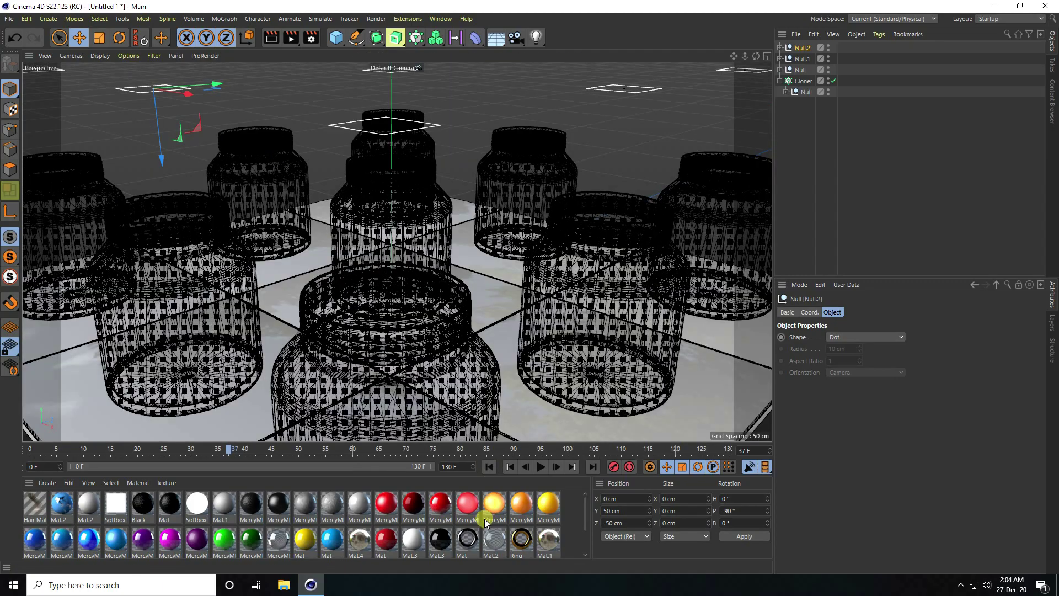
{"action": "left_click", "coordinate": [490, 466]}
Step: Play to frame 46 with balls pouring into all nine jars, then add a Sky object
{"action": "left_click", "coordinate": [540, 467]}
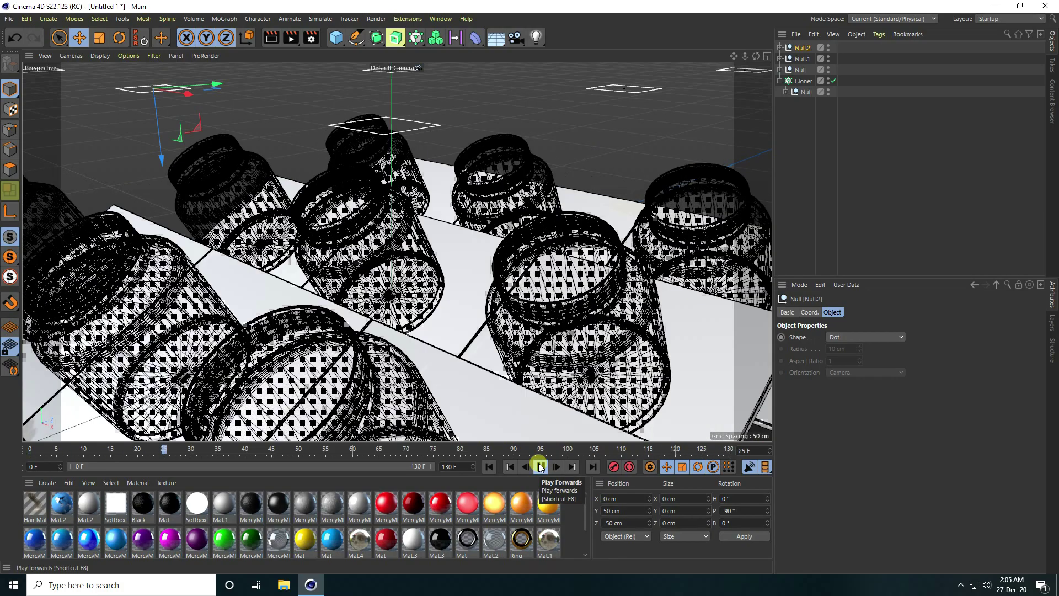
{"action": "left_click", "coordinate": [541, 467]}
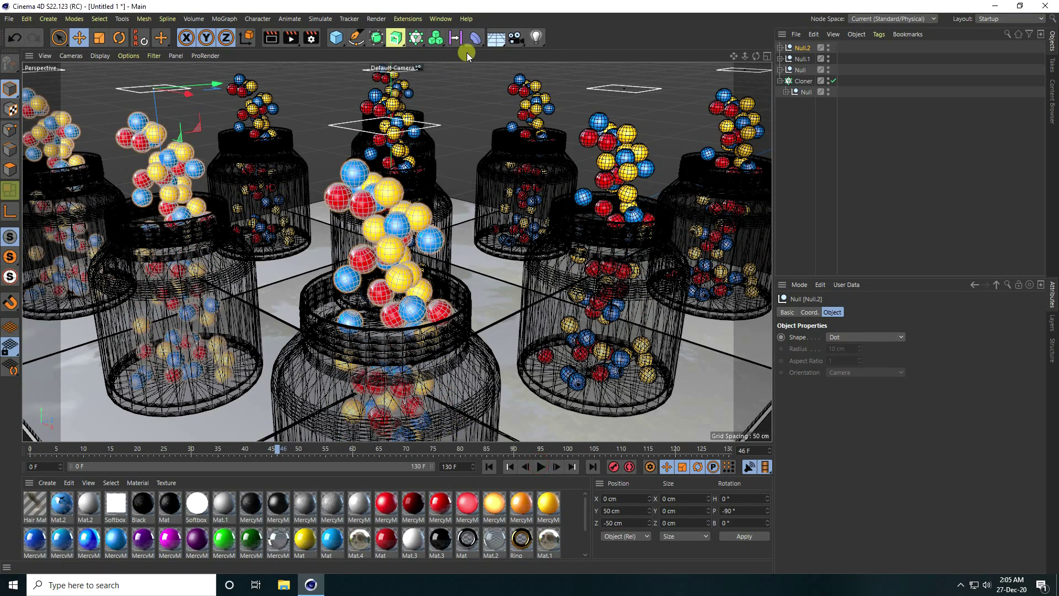
{"action": "left_click_drag", "start_coordinate": [496, 43], "coordinate": [524, 67]}
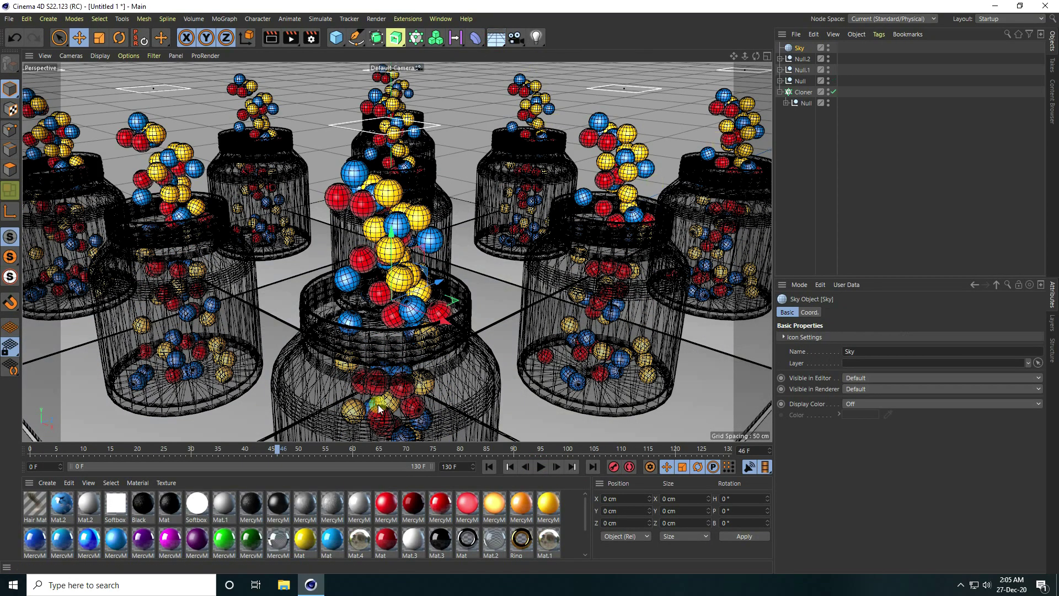
Step: Apply Mat.4 to the Sky and add a Compositing tag with Seen by Camera turned off
{"action": "left_click_drag", "start_coordinate": [360, 546], "coordinate": [786, 141]}
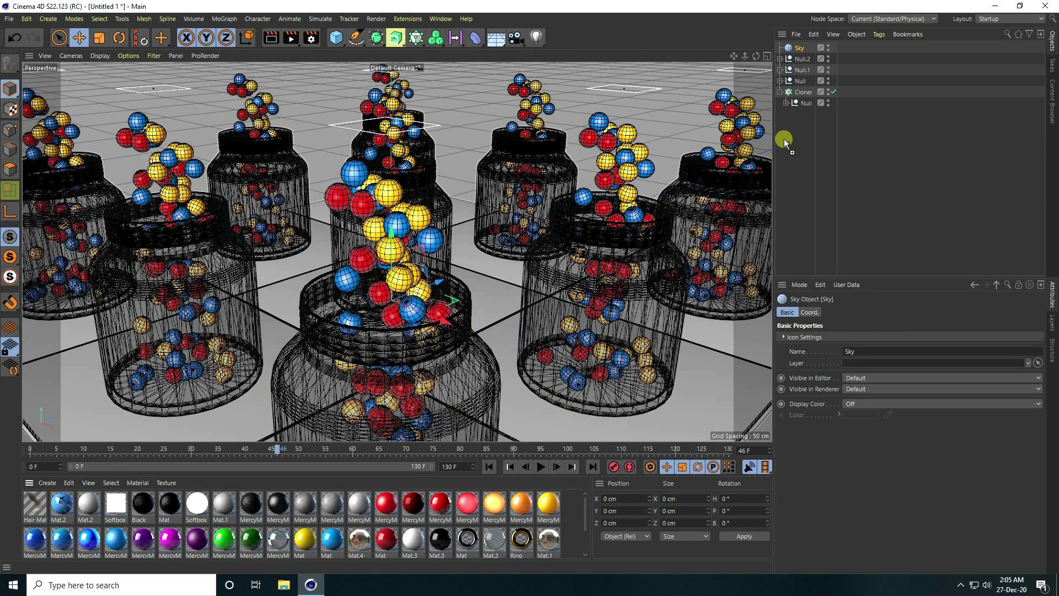
{"action": "left_click_drag", "start_coordinate": [801, 47], "coordinate": [800, 44]}
{"action": "right_click", "coordinate": [799, 49]}
{"action": "mouse_move", "coordinate": [836, 155]}
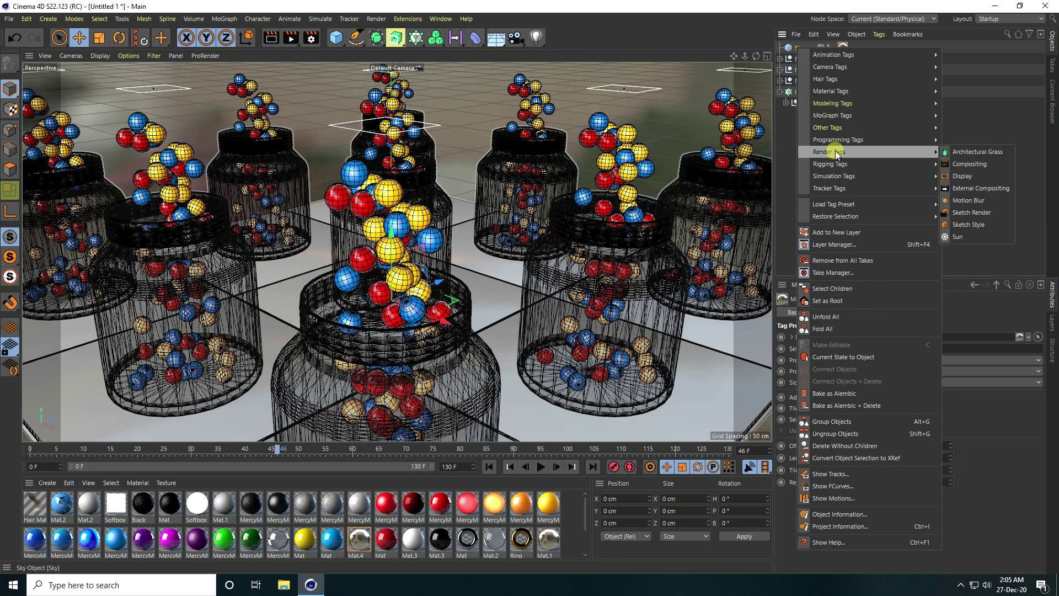
{"action": "left_click", "coordinate": [970, 164]}
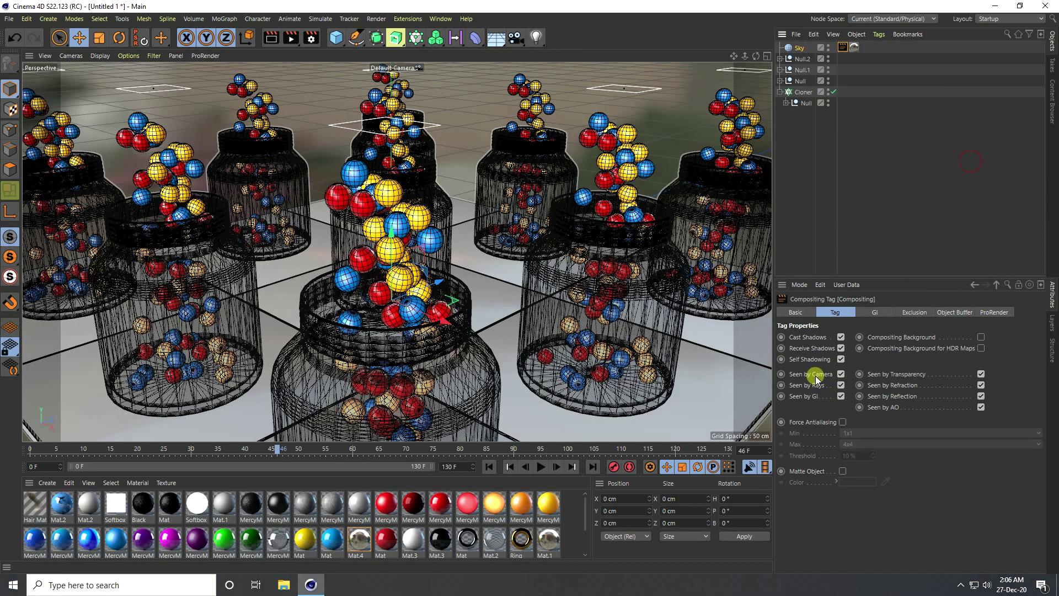
{"action": "left_click", "coordinate": [841, 374]}
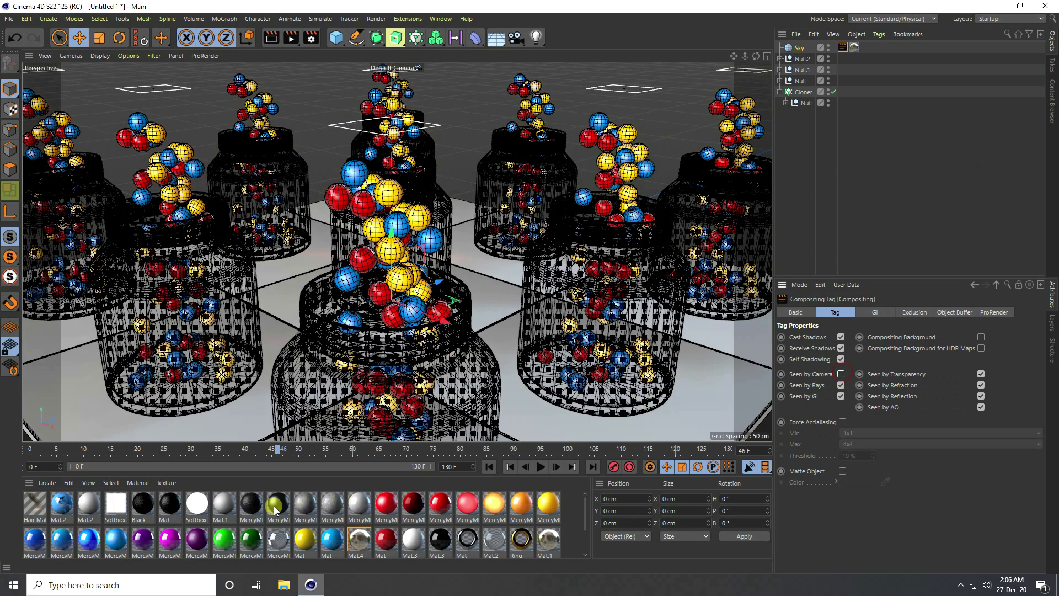
Step: Add a Background object and create a new material, Mat.5, for editing
{"action": "left_click", "coordinate": [496, 40]}
{"action": "left_click", "coordinate": [541, 136]}
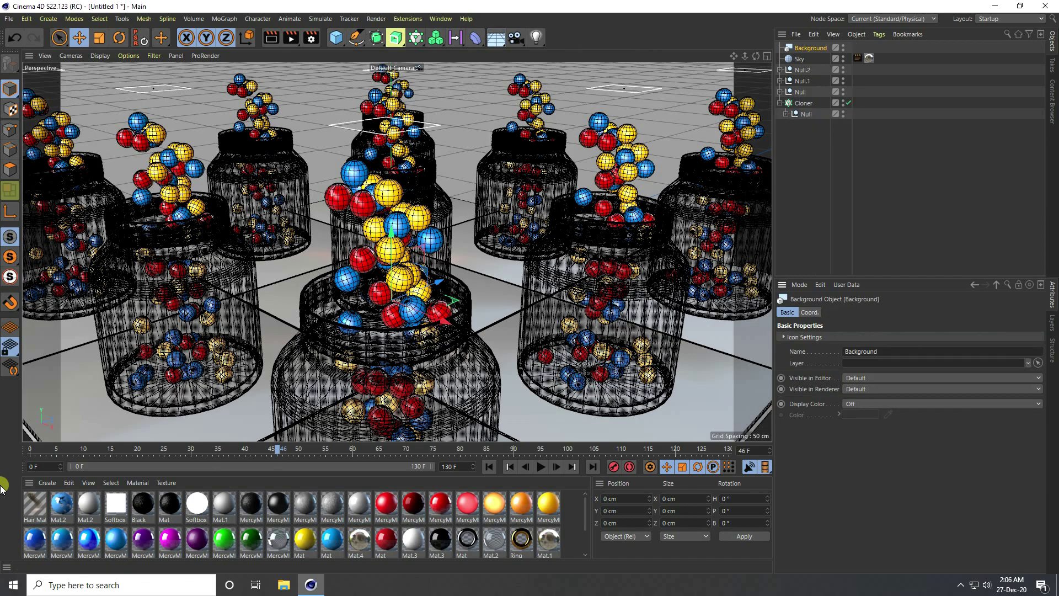
{"action": "left_click", "coordinate": [47, 482]}
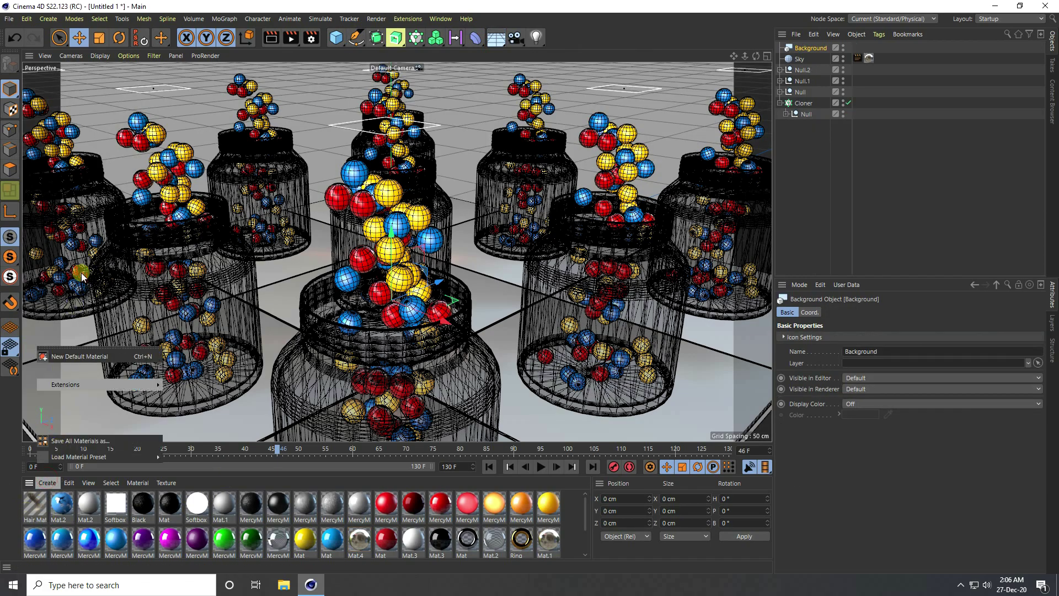
{"action": "left_click", "coordinate": [49, 470]}
{"action": "left_click", "coordinate": [48, 482]}
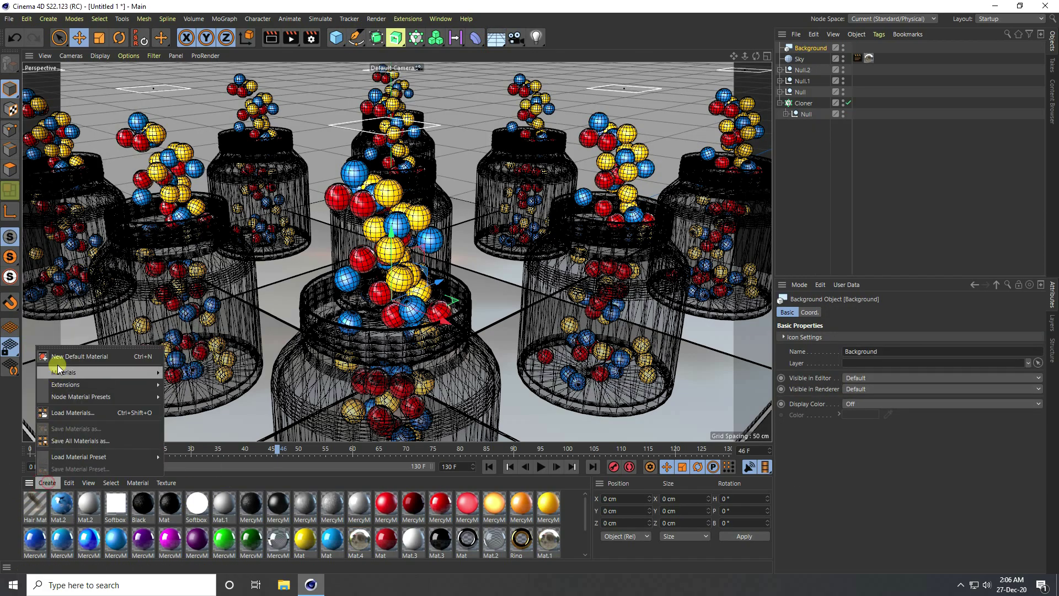
{"action": "left_click", "coordinate": [66, 357]}
{"action": "double_click", "coordinate": [34, 503]}
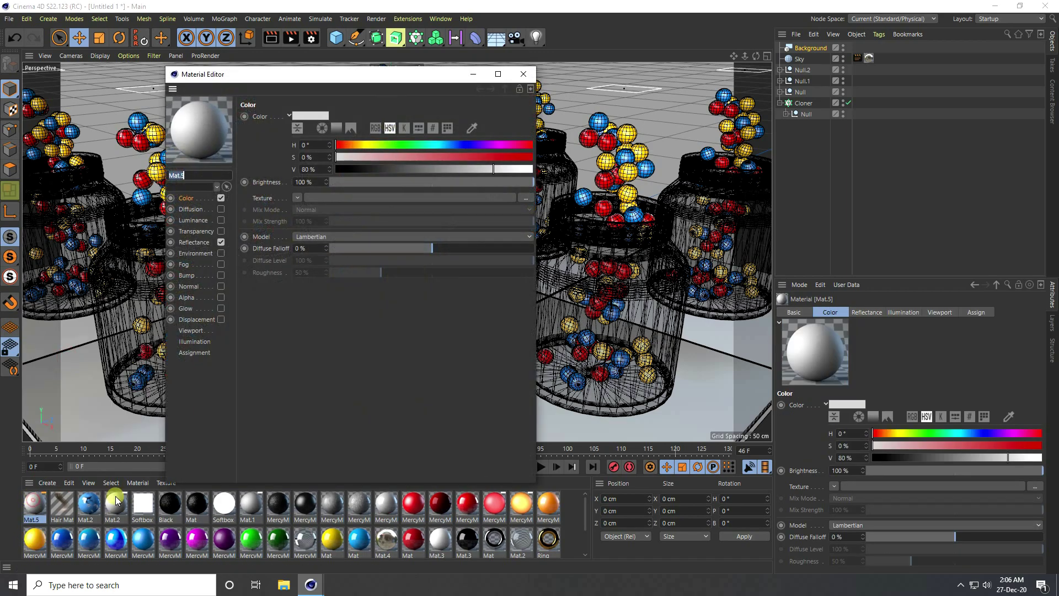
Step: Disable Mat.5's reflectance, set its colour to H 210° S 71% V 49%, and apply it to the Background
{"action": "left_click", "coordinate": [221, 242]}
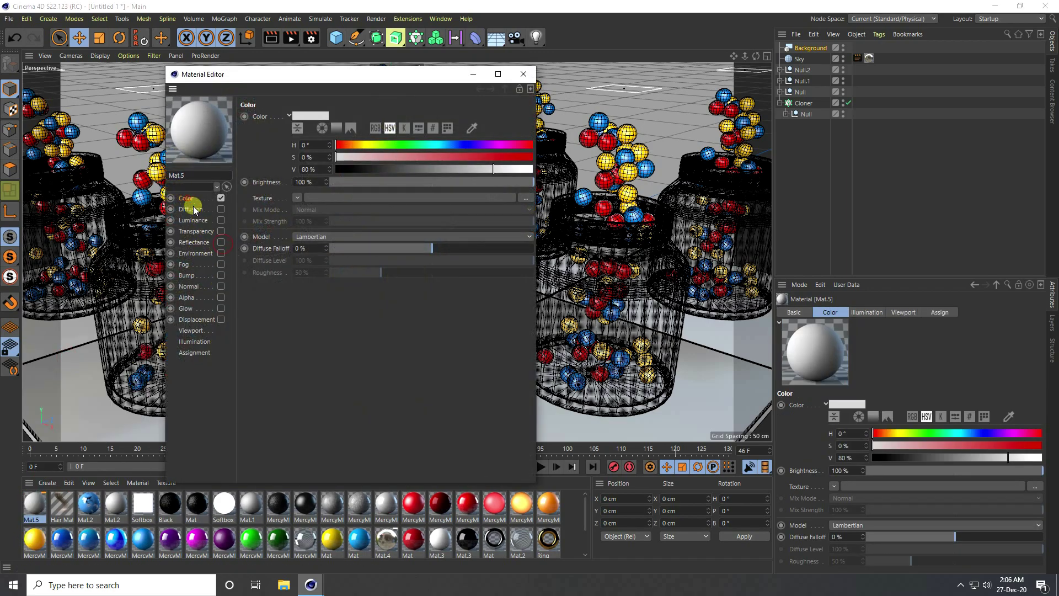
{"action": "left_click_drag", "start_coordinate": [362, 145], "coordinate": [432, 170]}
{"action": "left_click", "coordinate": [456, 157]}
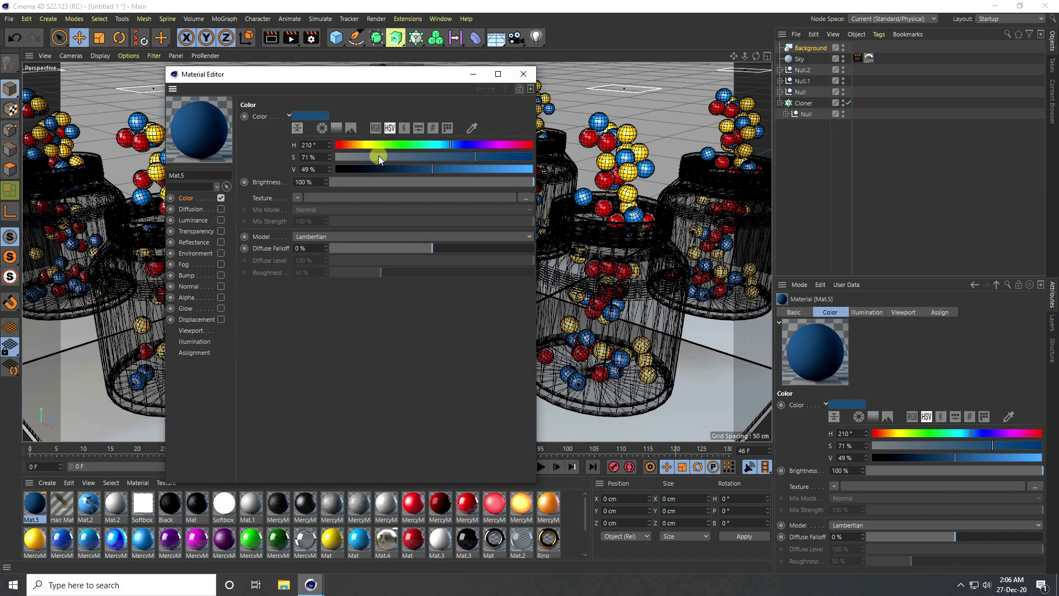
{"action": "left_click", "coordinate": [330, 159]}
{"action": "left_click", "coordinate": [523, 74]}
{"action": "left_click_drag", "start_coordinate": [33, 513], "coordinate": [794, 49]}
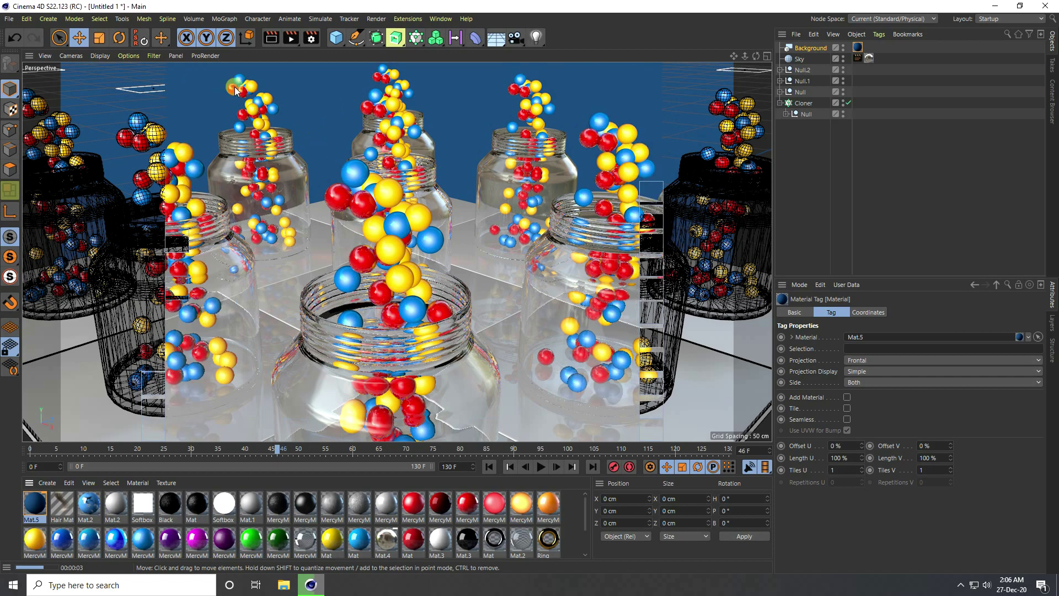
Step: Add Global Illumination to the render settings with Irradiance Cache record density Low
{"action": "left_click", "coordinate": [307, 42]}
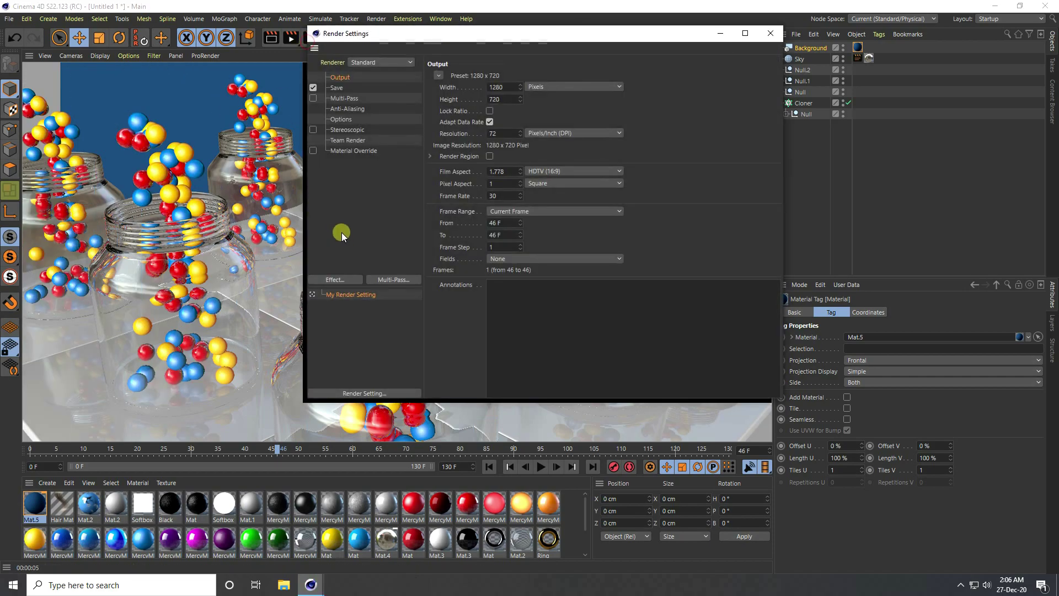
{"action": "left_click", "coordinate": [356, 278]}
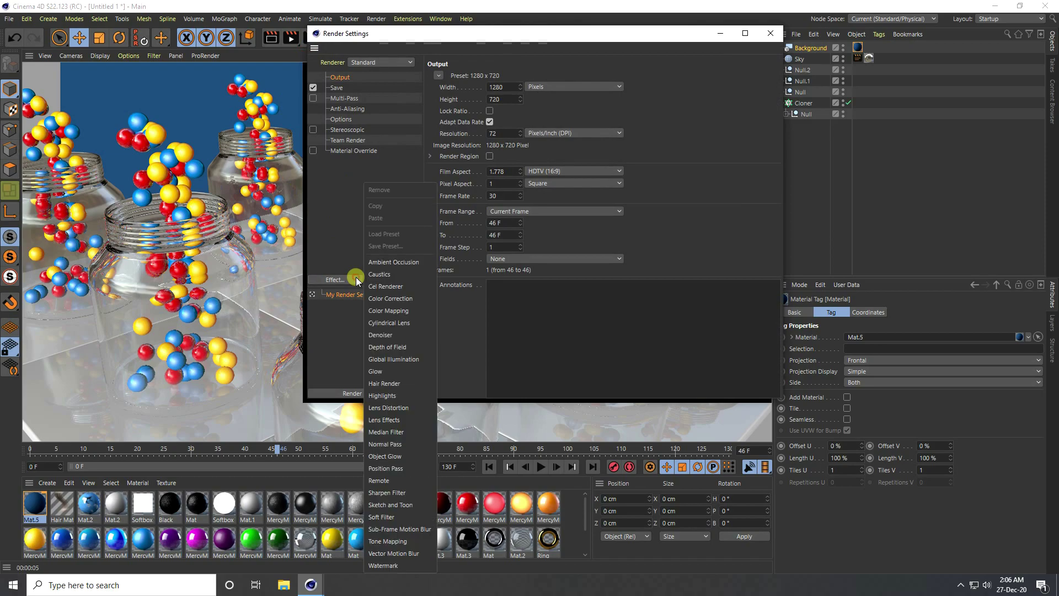
{"action": "left_click", "coordinate": [389, 357]}
{"action": "left_click", "coordinate": [500, 76]}
{"action": "left_click", "coordinate": [505, 100]}
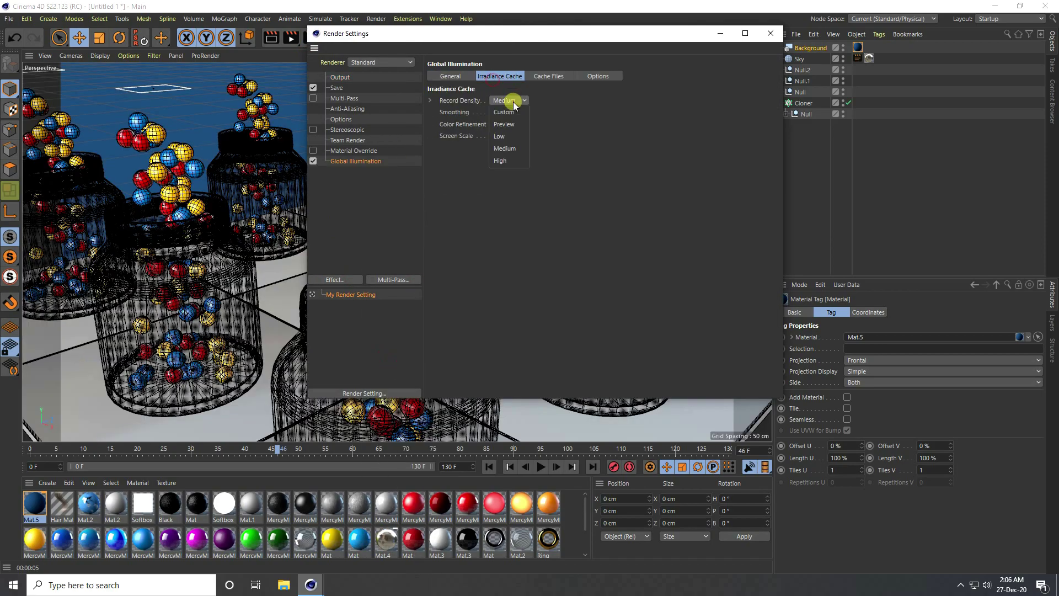
{"action": "left_click", "coordinate": [507, 138]}
Step: Set anti-aliasing to Best and render the current frame in the viewport
{"action": "left_click", "coordinate": [346, 110]}
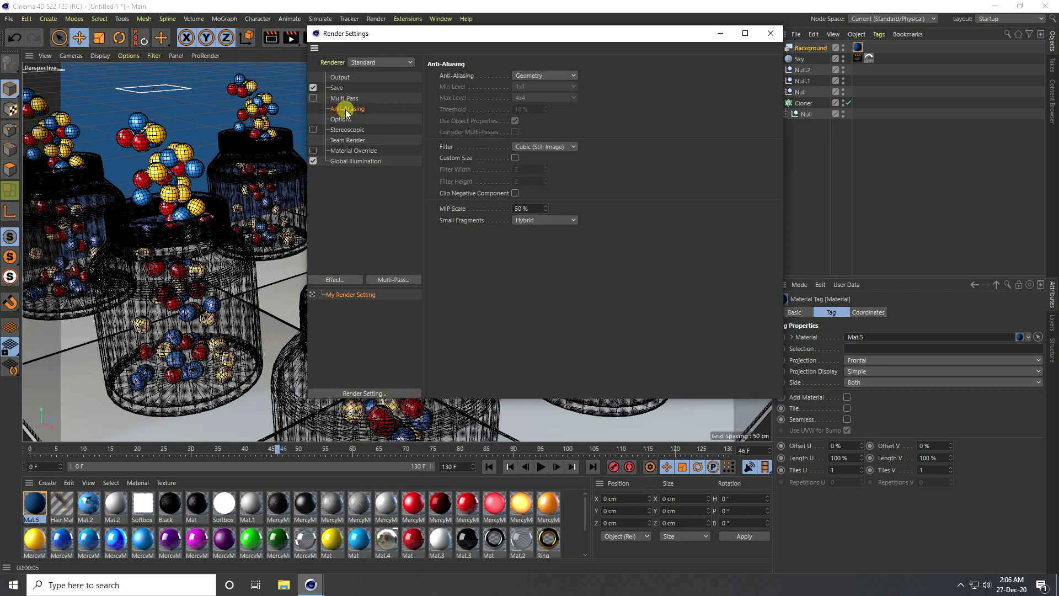
{"action": "left_click", "coordinate": [527, 110]}
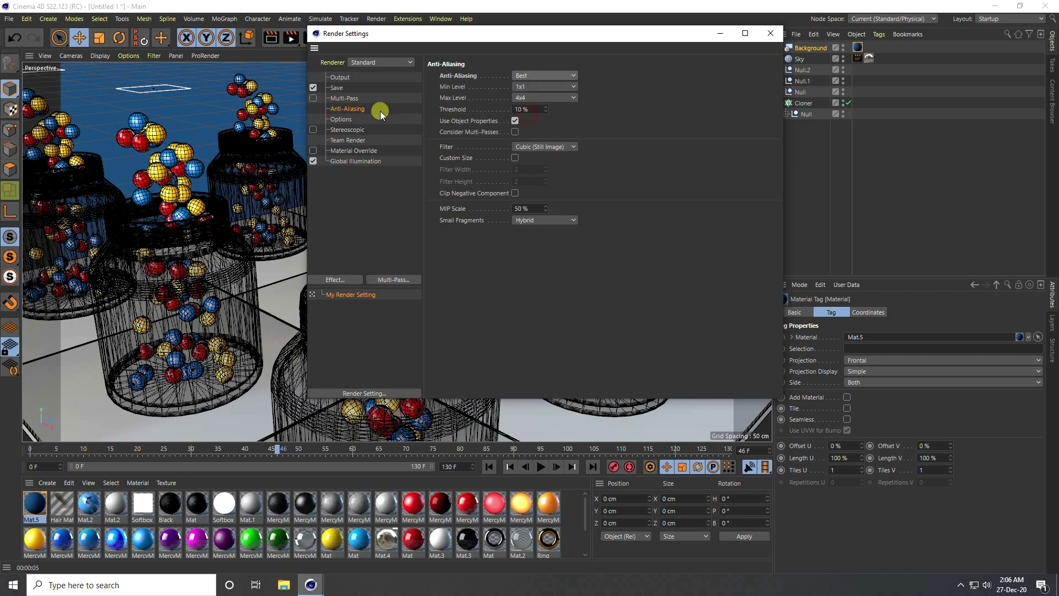
{"action": "left_click", "coordinate": [771, 34]}
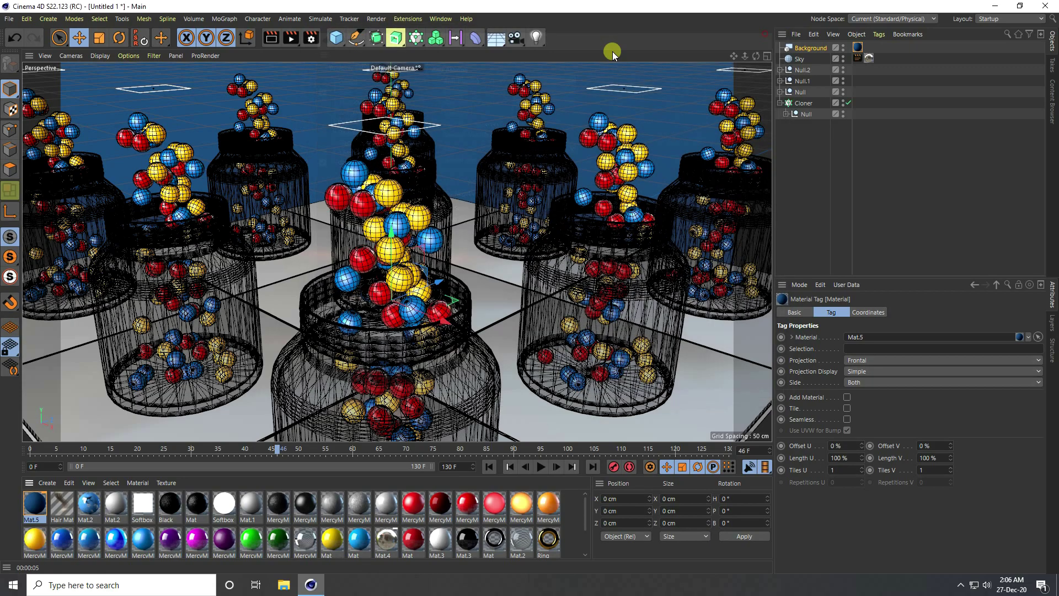
{"action": "left_click", "coordinate": [271, 38]}
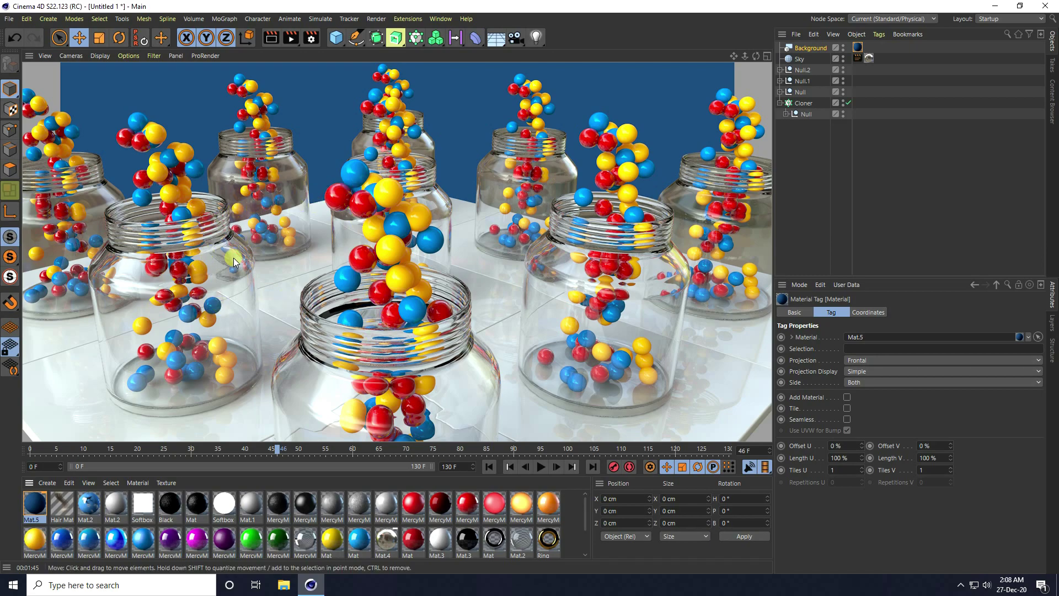
Step: In Render Settings, set the frame range to All Frames (0–130) and the save format to JPG
{"action": "left_click", "coordinate": [312, 38]}
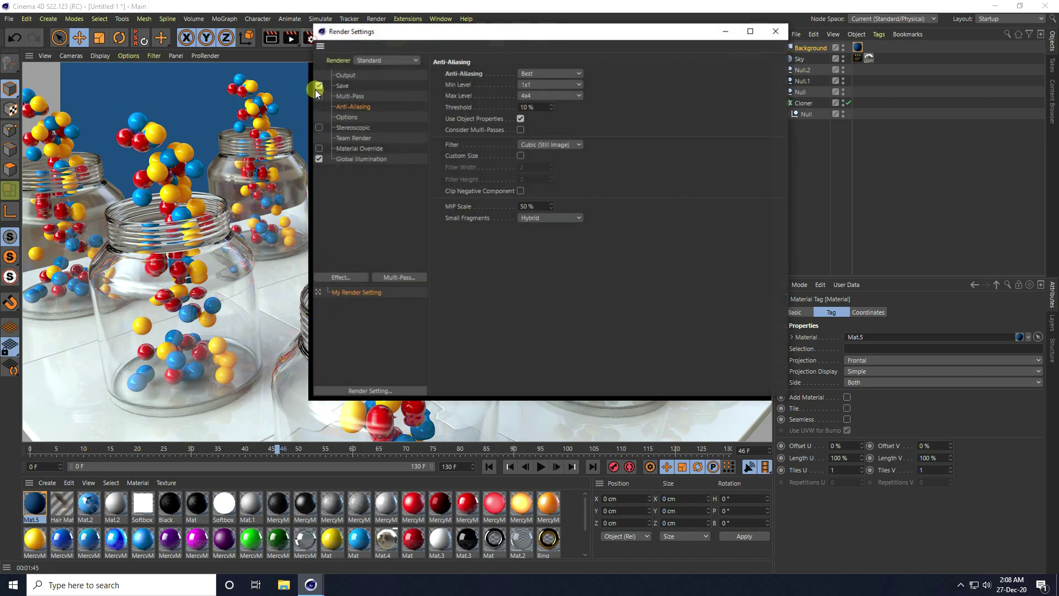
{"action": "left_click", "coordinate": [345, 76]}
{"action": "left_click", "coordinate": [518, 209]}
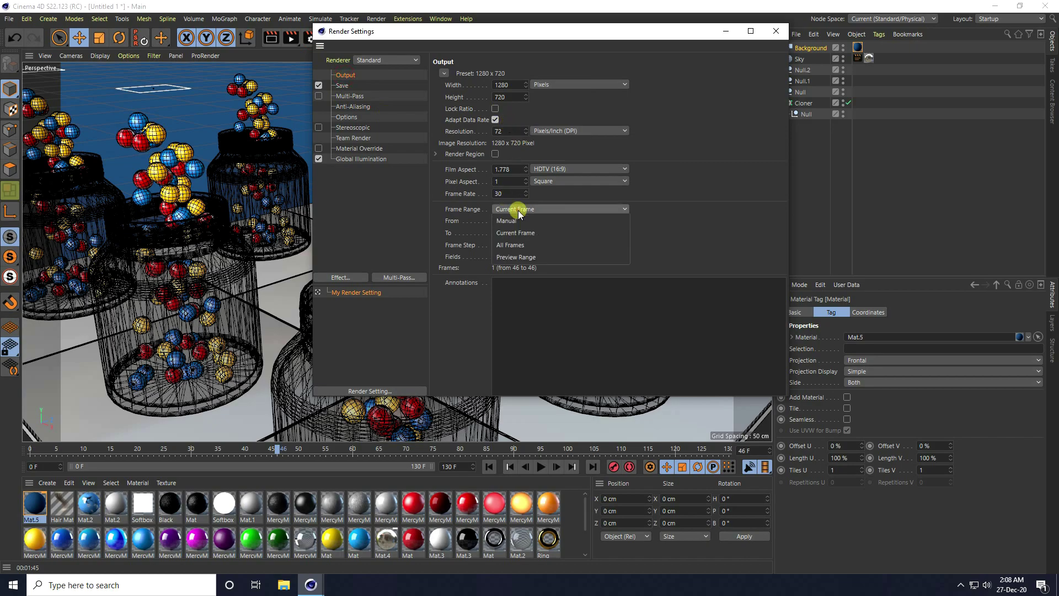
{"action": "left_click", "coordinate": [518, 247]}
{"action": "left_click", "coordinate": [341, 86]}
{"action": "left_click", "coordinate": [532, 108]}
{"action": "left_click", "coordinate": [525, 192]}
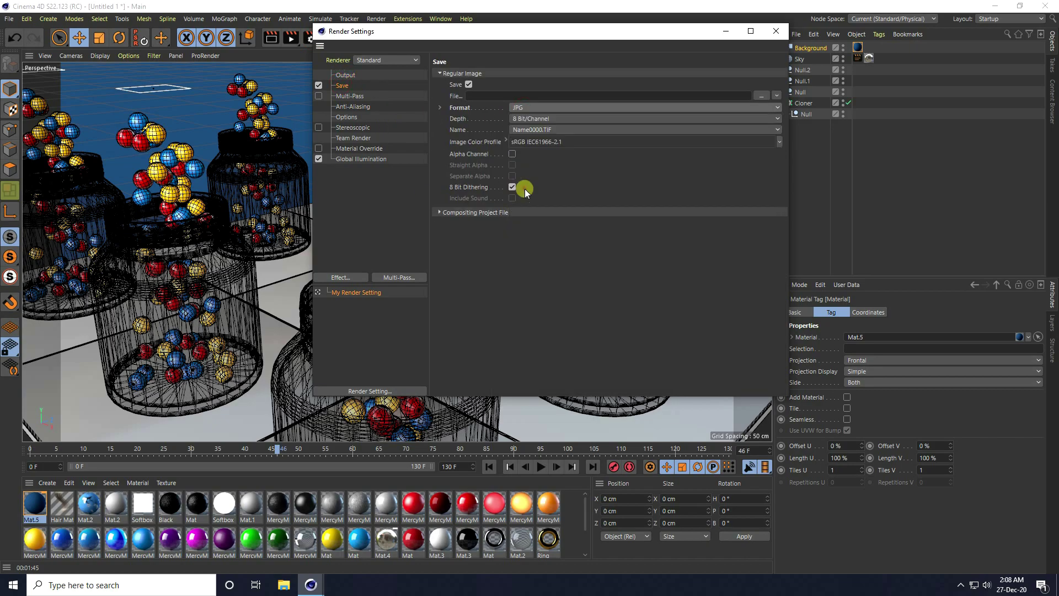
Step: Create a new empty Desktop folder and set it as the render output location
{"action": "left_click", "coordinate": [760, 94]}
{"action": "left_click", "coordinate": [360, 135]}
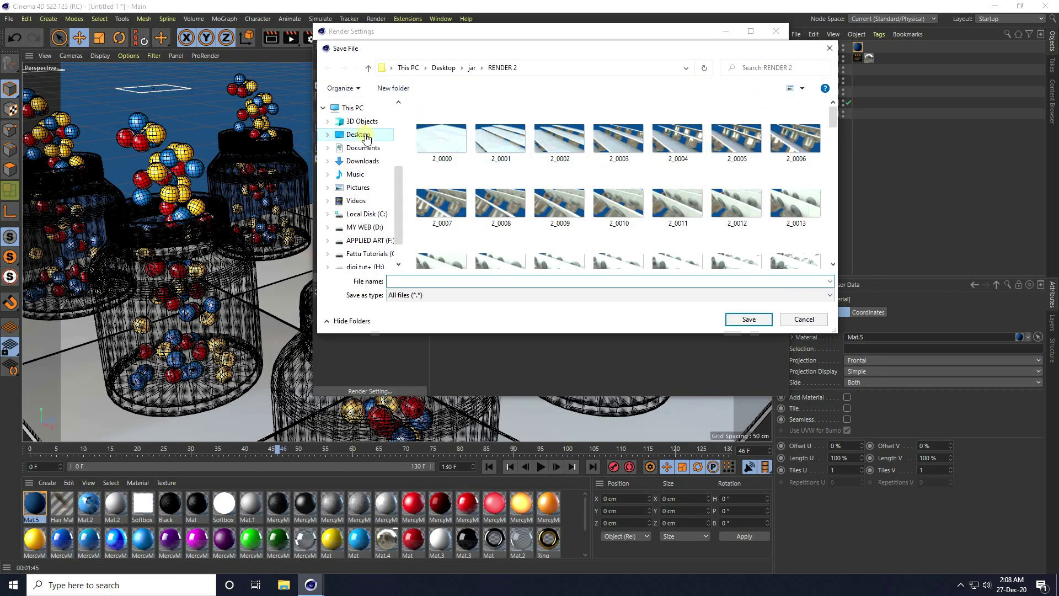
{"action": "right_click", "coordinate": [588, 163]}
{"action": "mouse_move", "coordinate": [625, 274]}
{"action": "left_click", "coordinate": [703, 268]}
{"action": "double_click", "coordinate": [571, 236]}
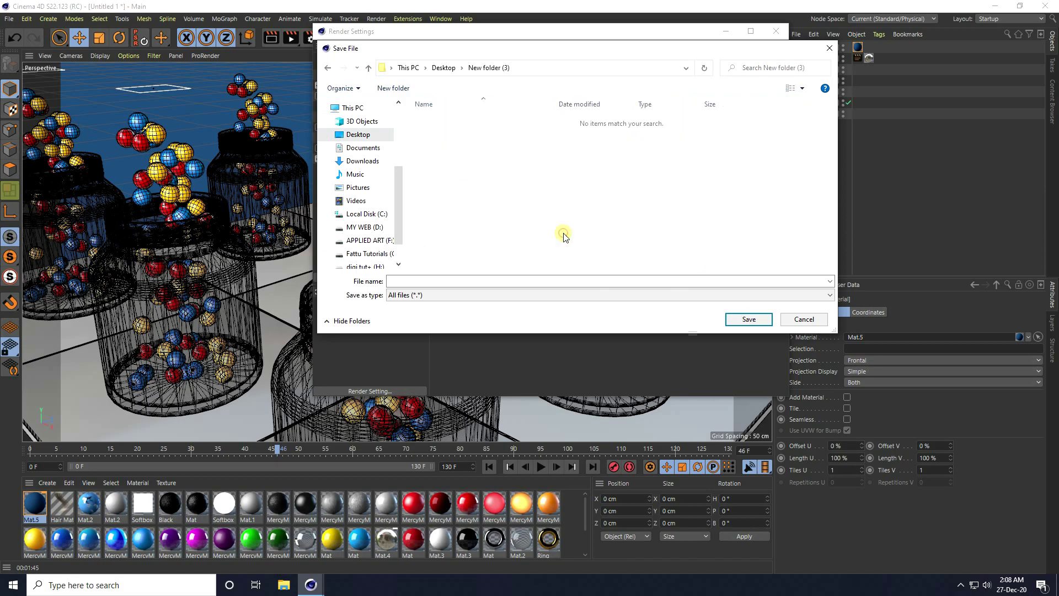
{"action": "left_click", "coordinate": [749, 319]}
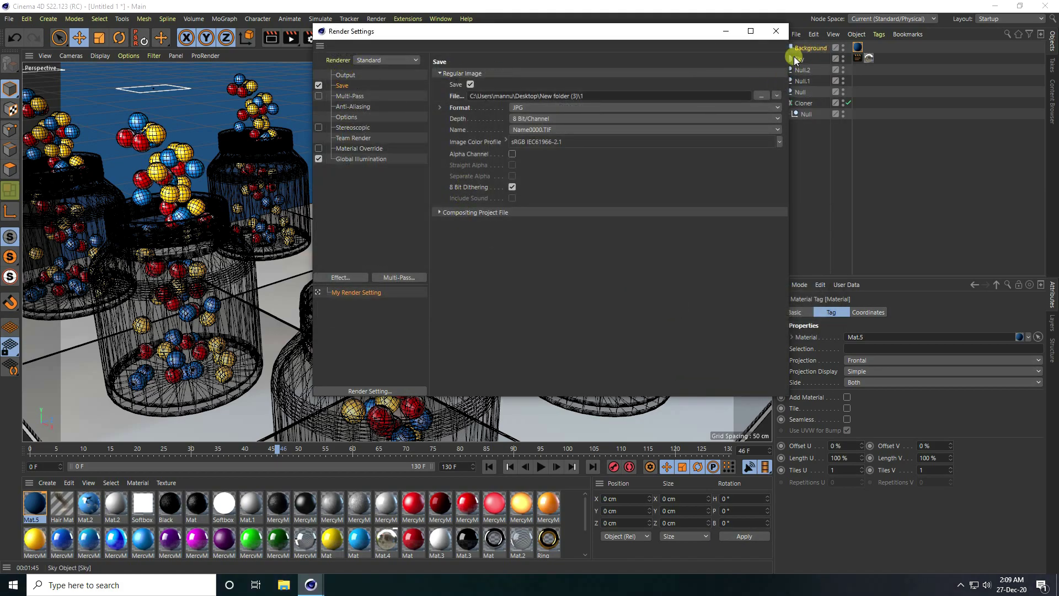
{"action": "left_click", "coordinate": [776, 31]}
Step: Render the animation to a maximized Picture Viewer and enable its image filter
{"action": "left_click", "coordinate": [291, 38]}
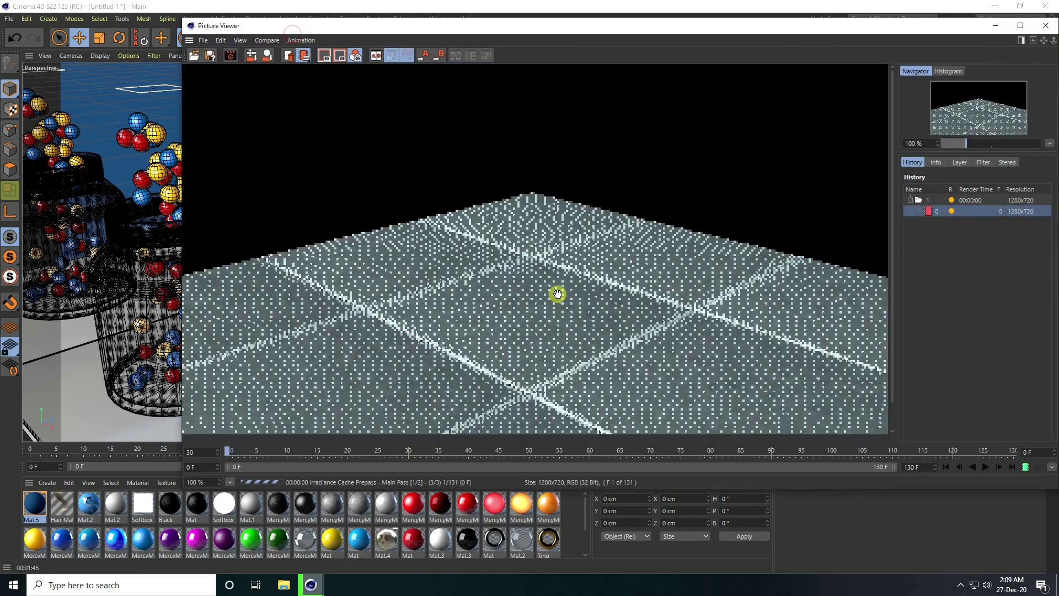
{"action": "scroll", "coordinate": [594, 291], "scroll_direction": "down", "scroll_amount": 4}
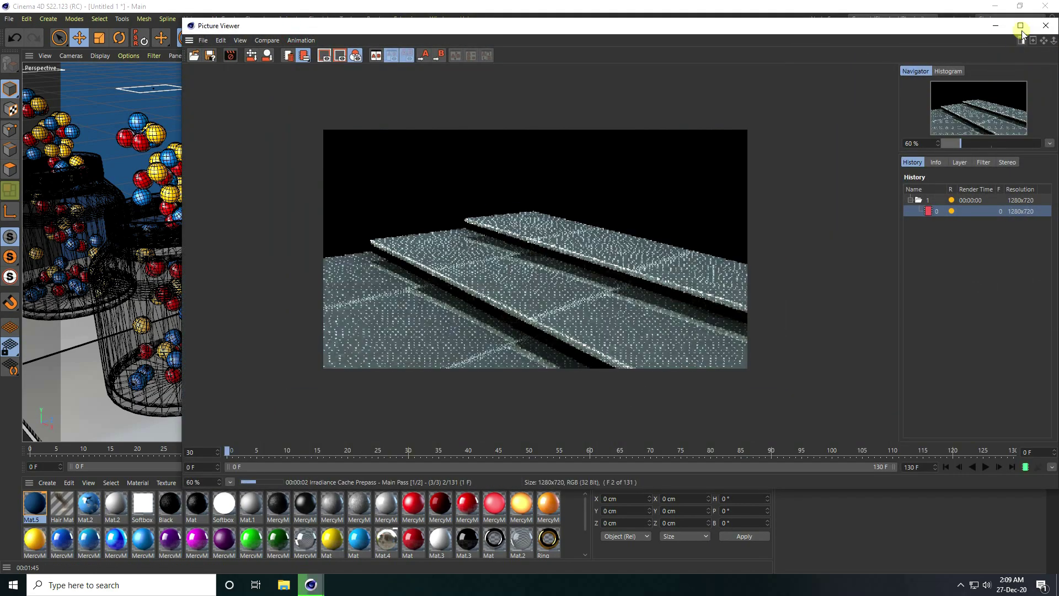
{"action": "left_click", "coordinate": [1020, 26]}
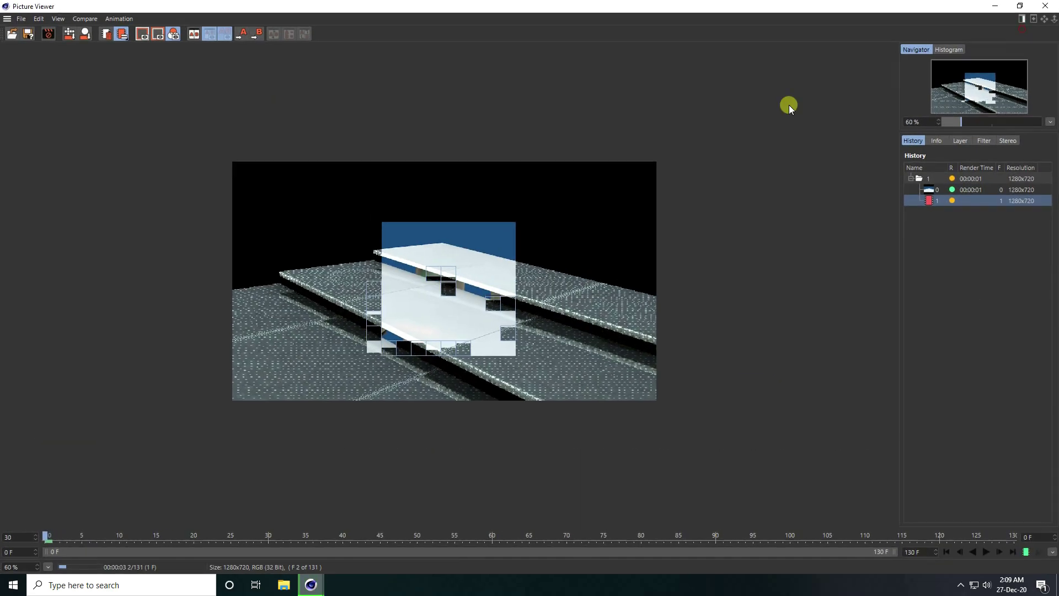
{"action": "left_click", "coordinate": [991, 142]}
{"action": "scroll", "coordinate": [548, 246], "scroll_direction": "up", "scroll_amount": 2}
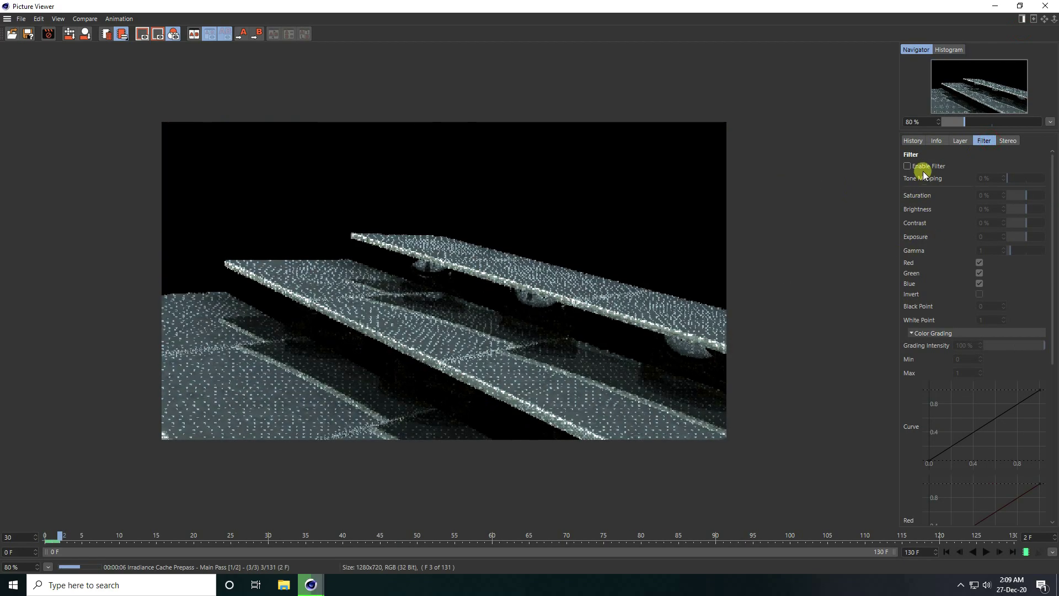
{"action": "left_click", "coordinate": [916, 165]}
Step: Set the filter to 30% saturation, 3% contrast and 3% brightness
{"action": "left_click", "coordinate": [987, 195]}
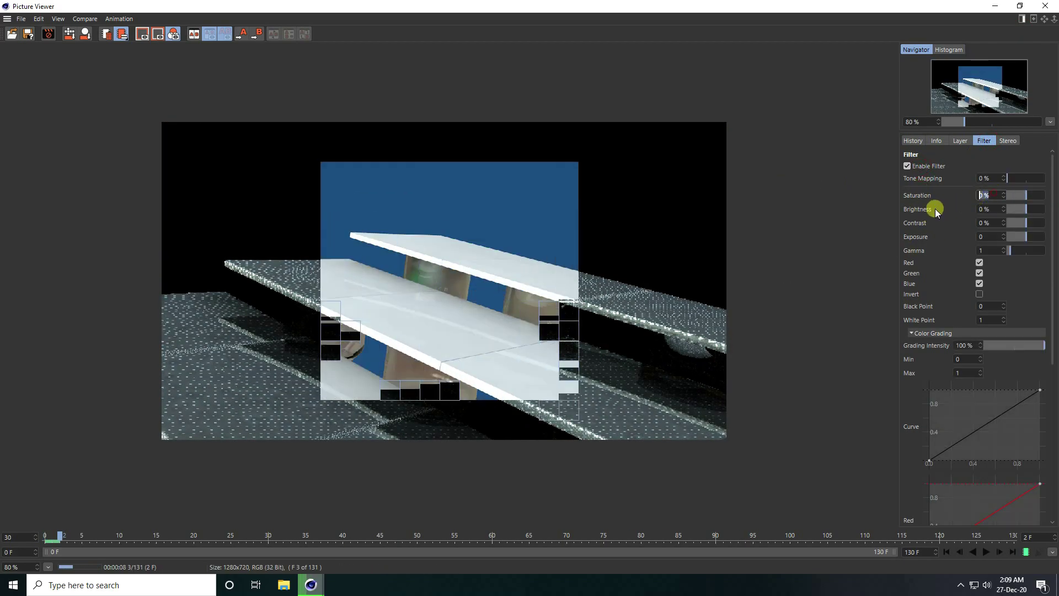
{"action": "type", "text": "30"}
{"action": "key", "text": "Return"}
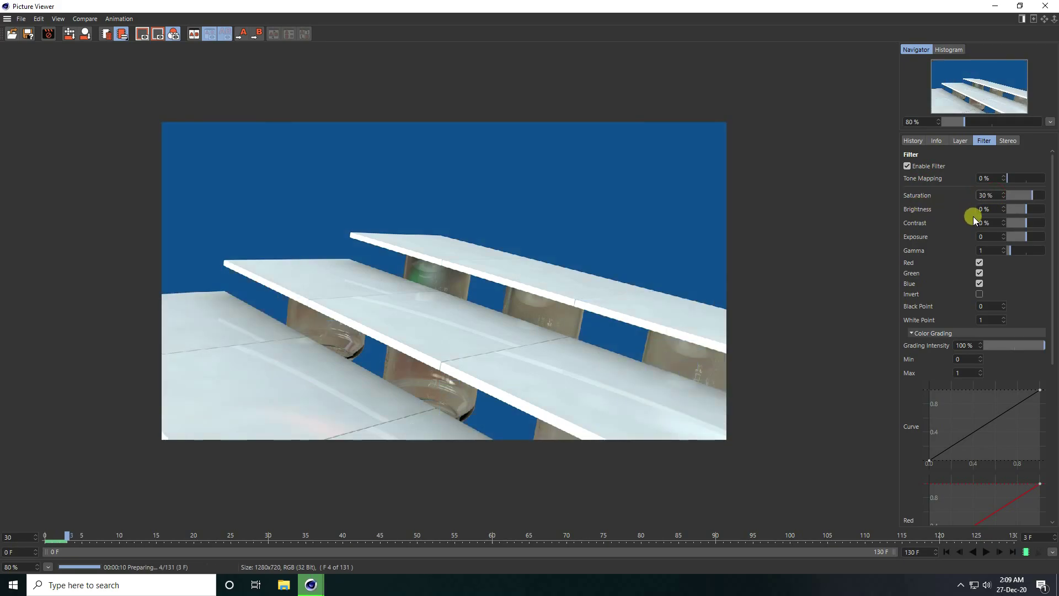
{"action": "left_click", "coordinate": [991, 223]}
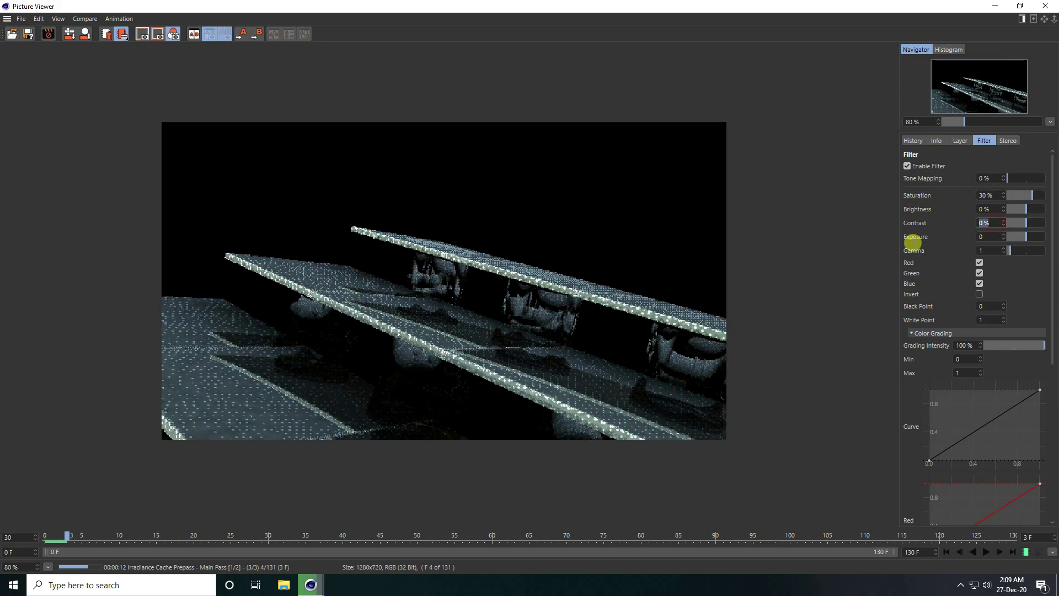
{"action": "type", "text": "3"}
{"action": "left_click", "coordinate": [987, 208]}
{"action": "type", "text": "5"}
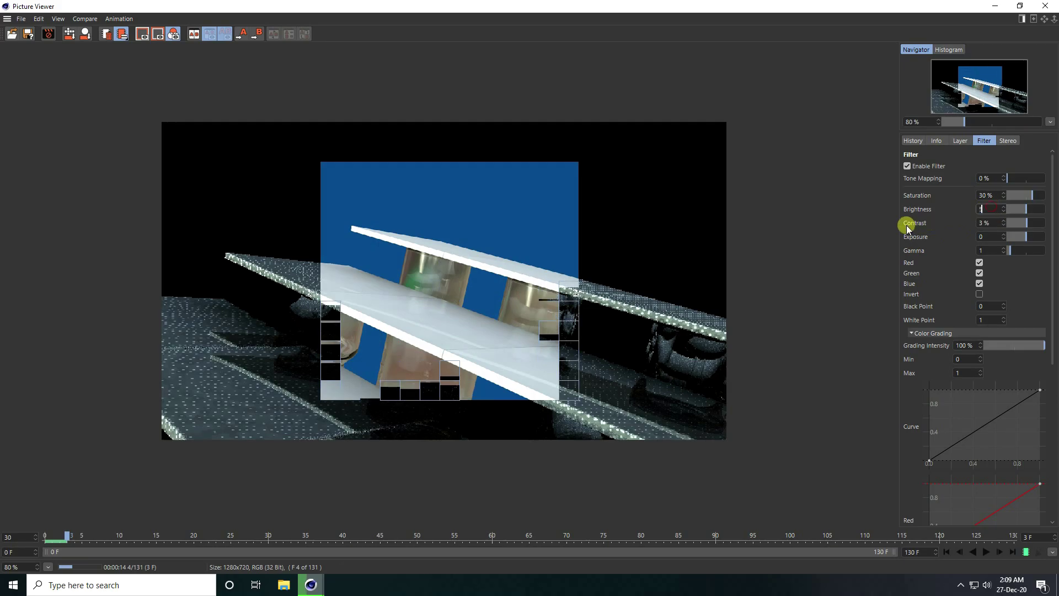
{"action": "key", "text": "BackSpace"}
{"action": "type", "text": "3"}
{"action": "key", "text": "Return"}
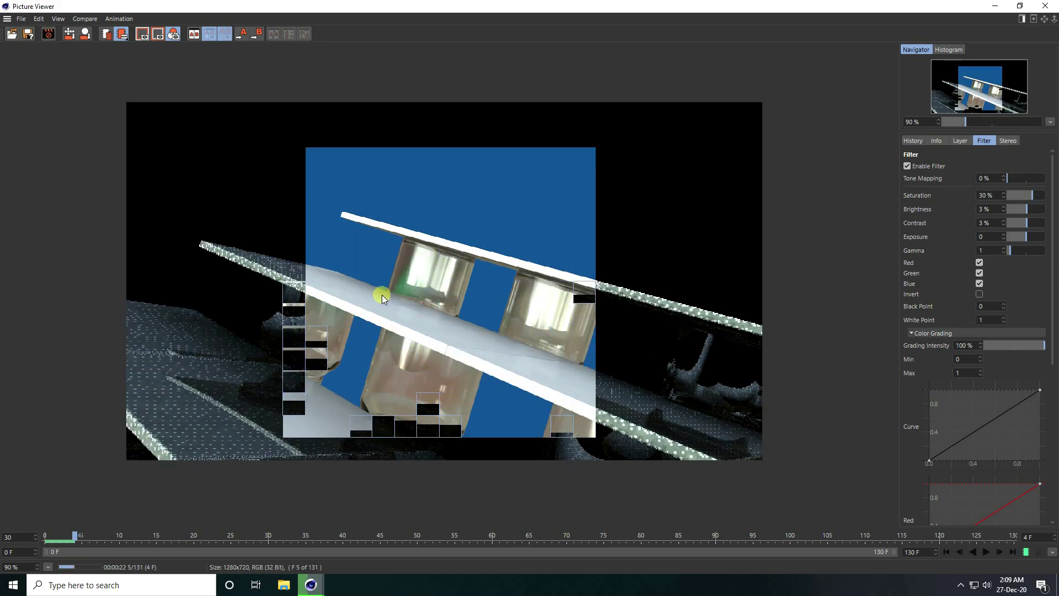
{"action": "scroll", "coordinate": [382, 295], "scroll_direction": "up", "scroll_amount": 1}
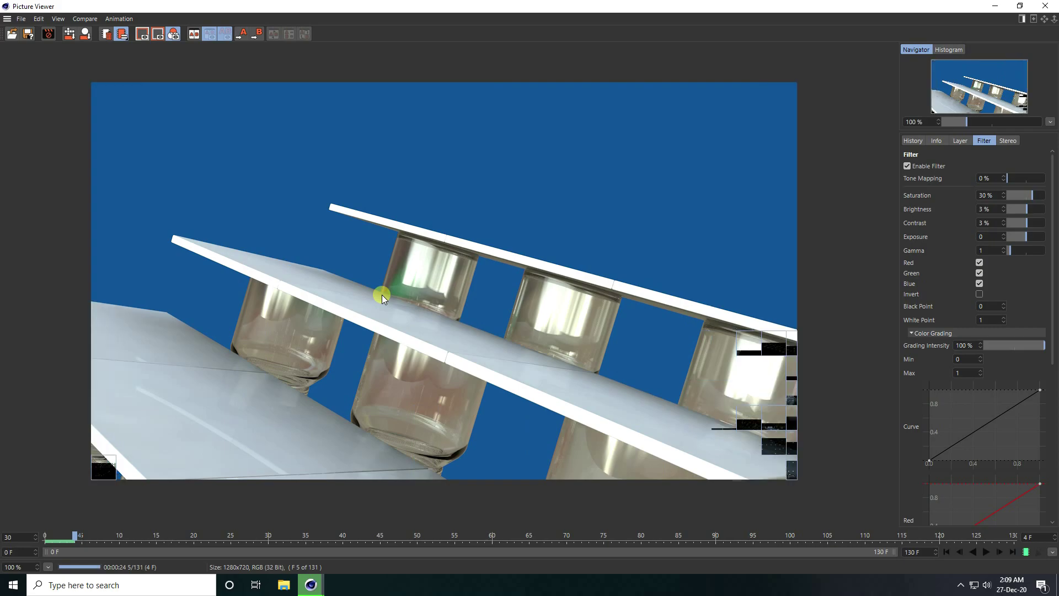